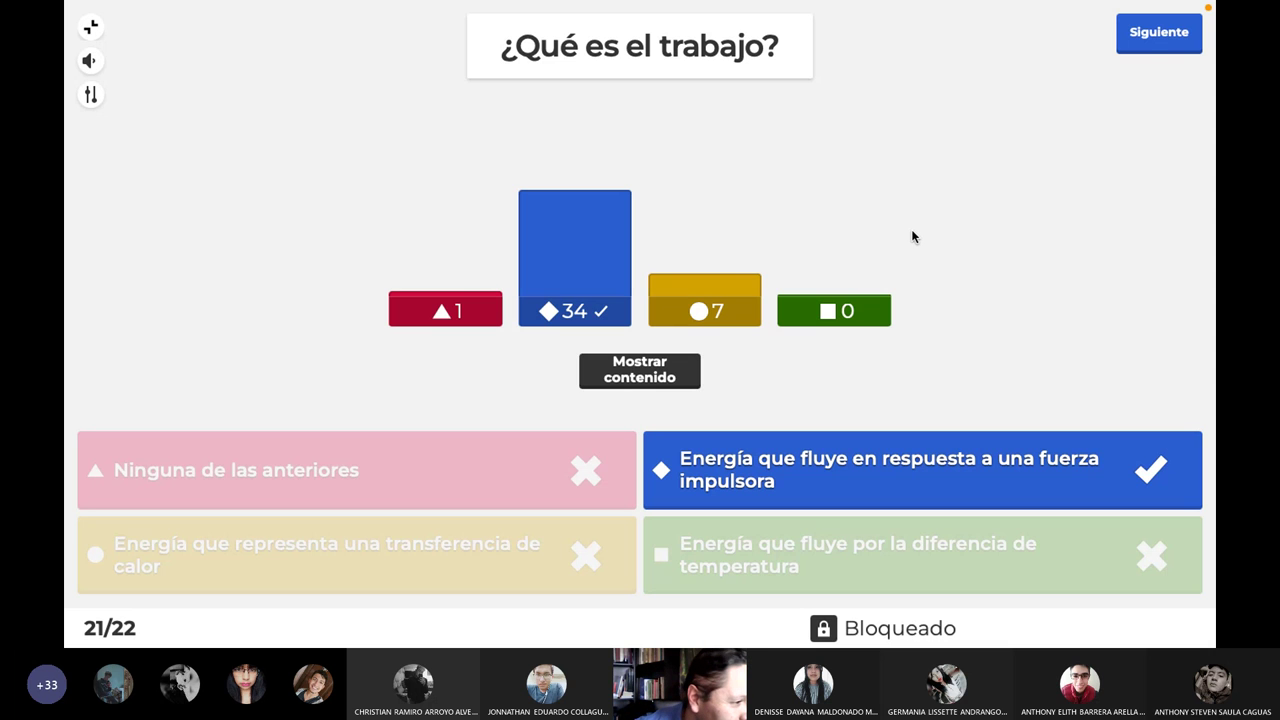
# Step: Advance the quiz through the scoreboard, question 22 and the podium to the final results summary
pyautogui.click(1148, 45)
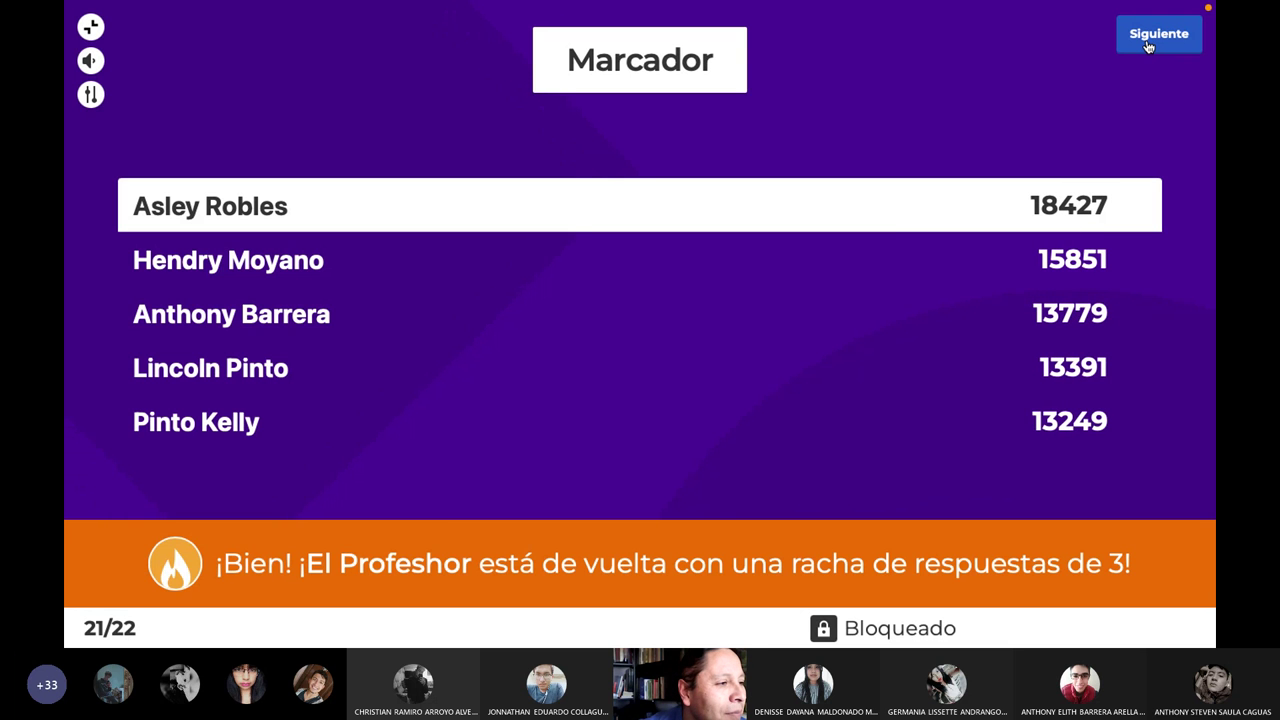
pyautogui.click(1148, 45)
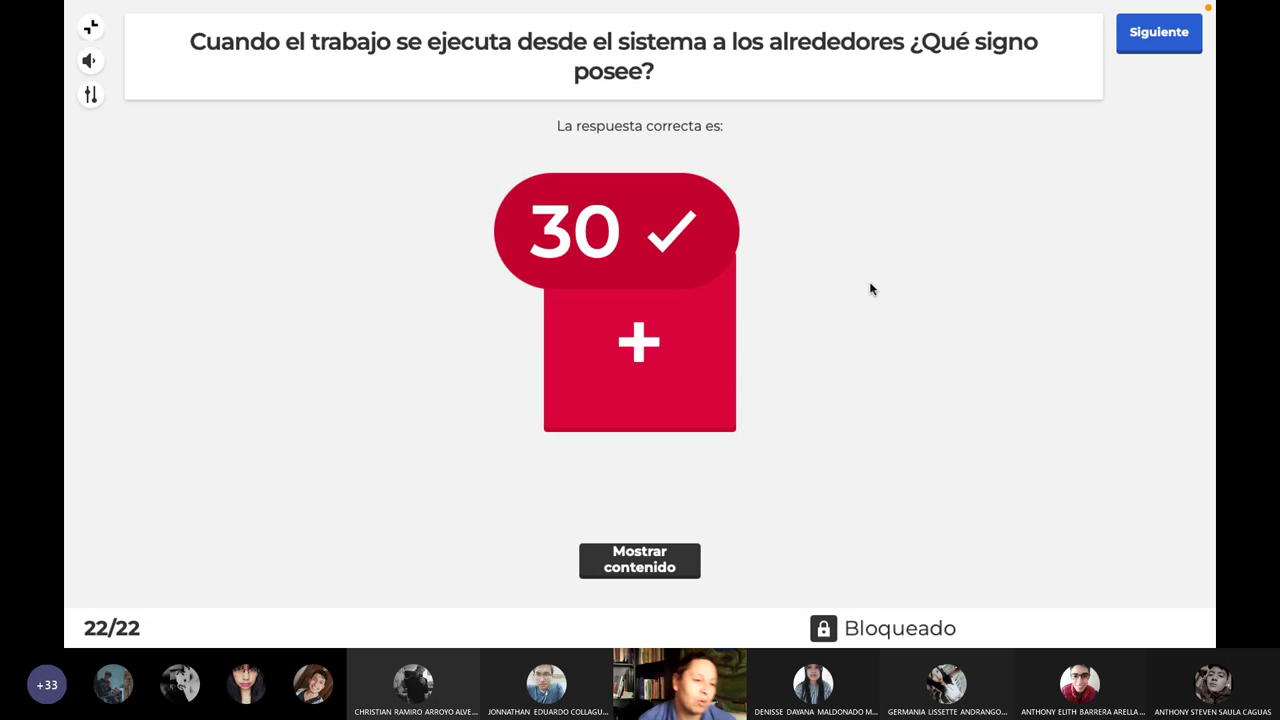
pyautogui.click(1158, 33)
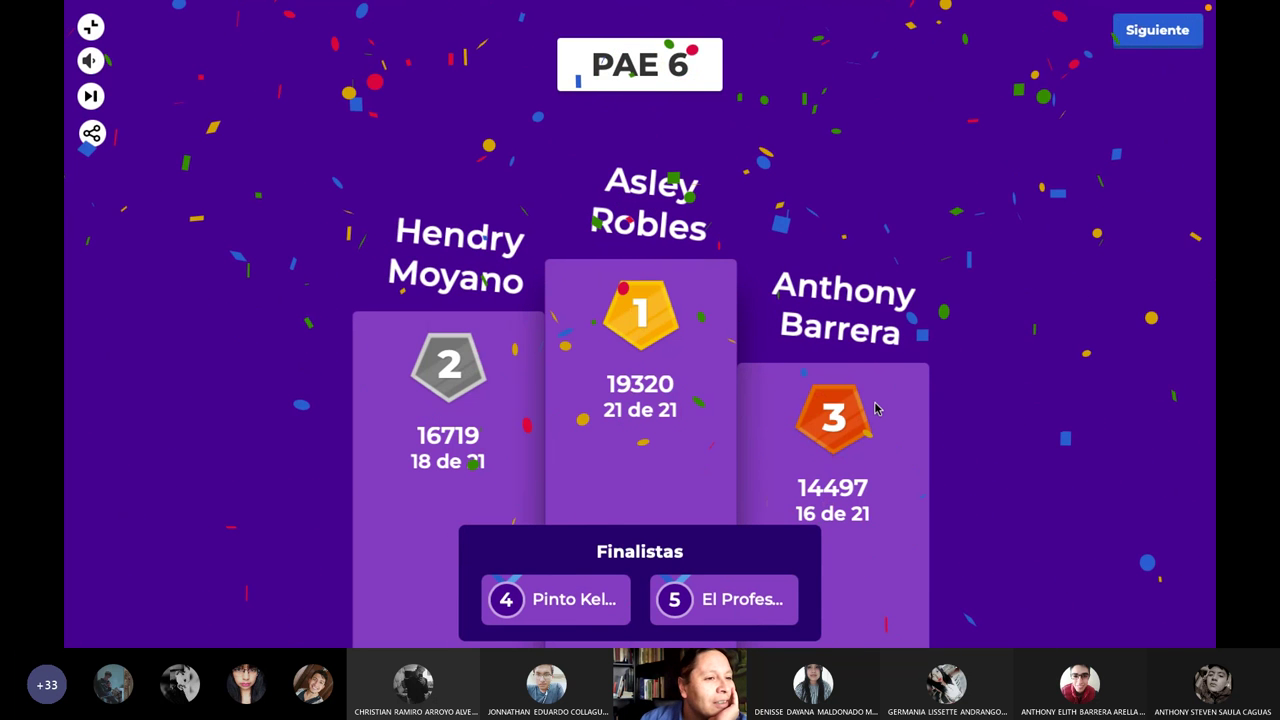
pyautogui.click(1160, 33)
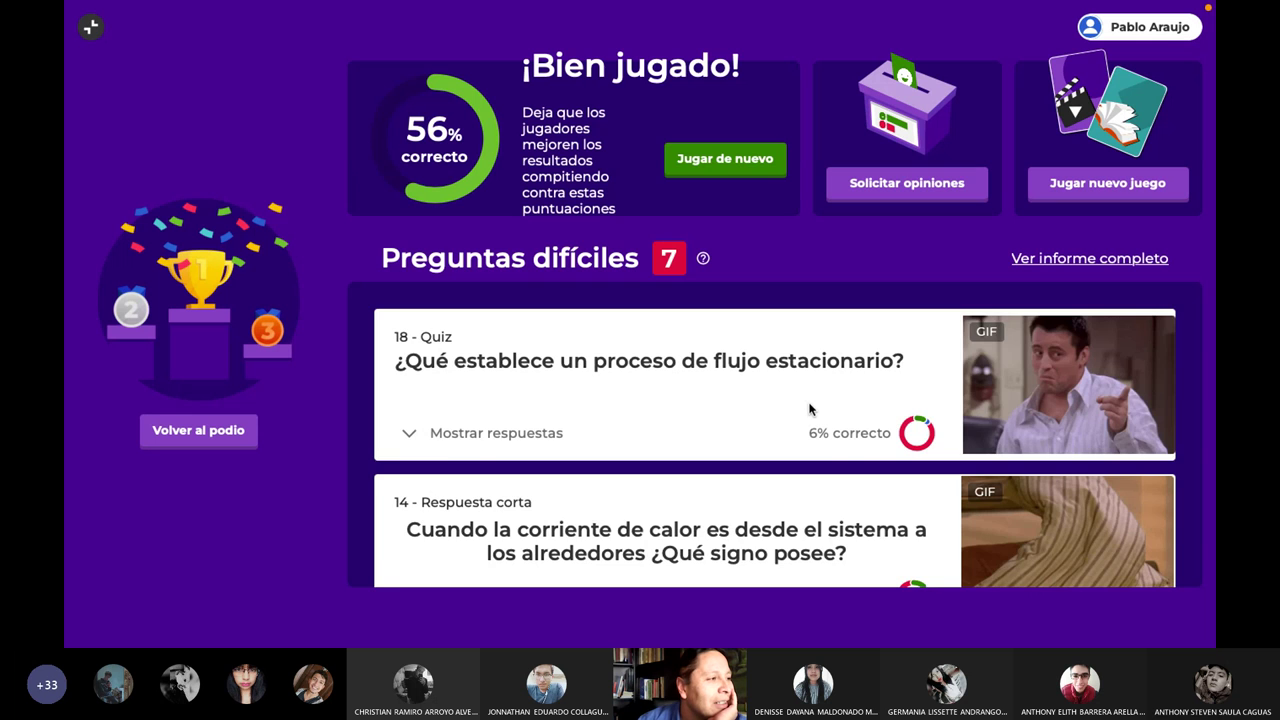
# Step: Look through the difficult questions of the finished game and request the players' opinions
pyautogui.scroll(-3, 810, 408)
pyautogui.scroll(-5, 810, 403)
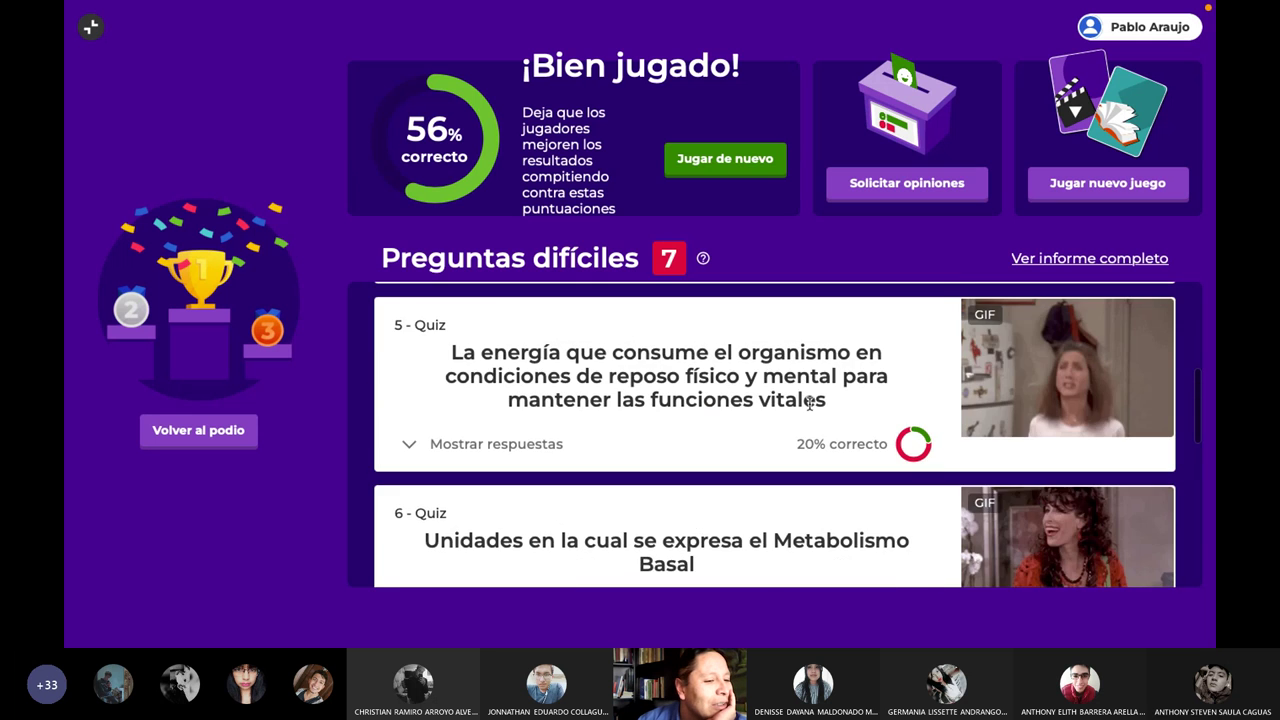
pyautogui.scroll(10, 806, 403)
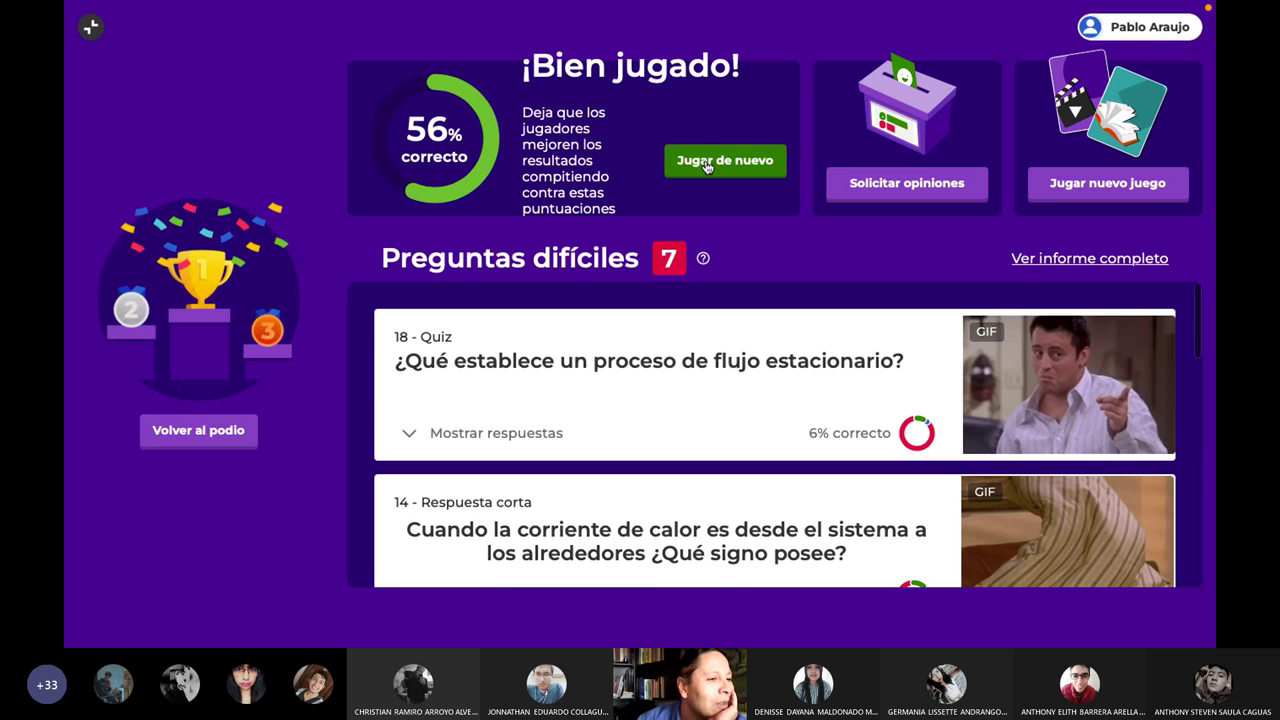
pyautogui.click(905, 195)
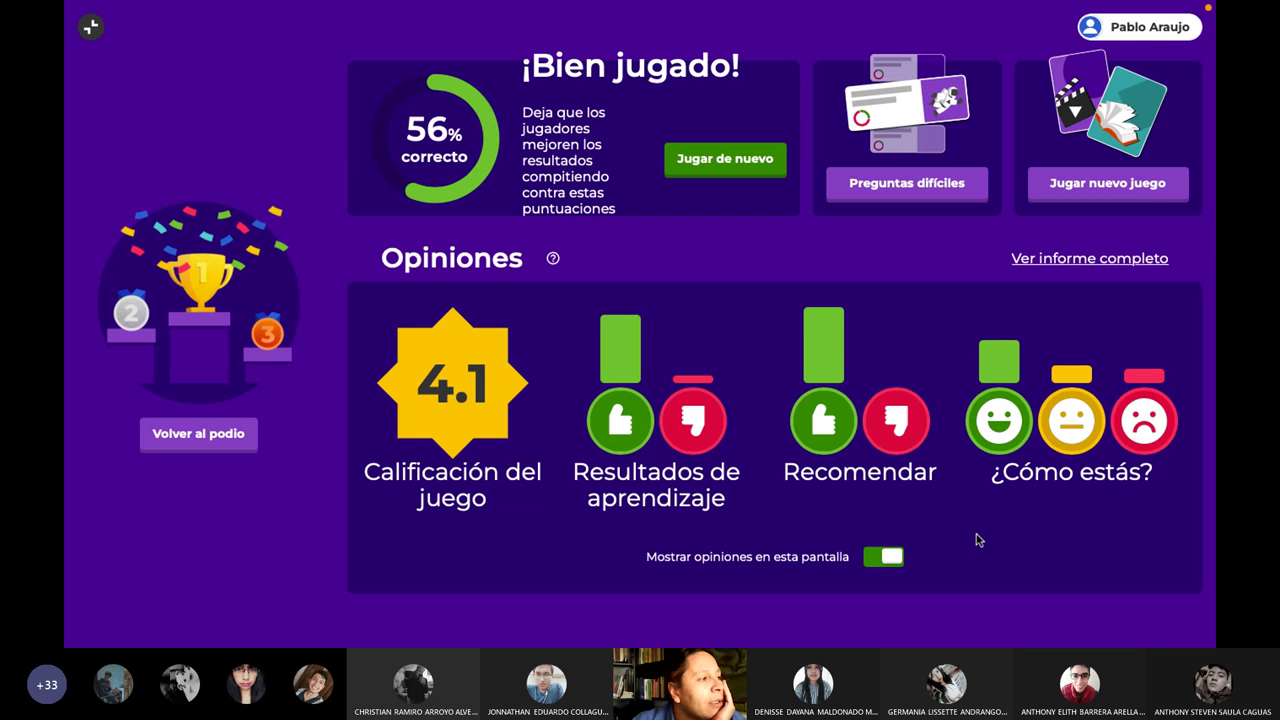
# Step: Leave full-screen mode, open the complete PAE 6 report and show its players list
pyautogui.press('Escape')
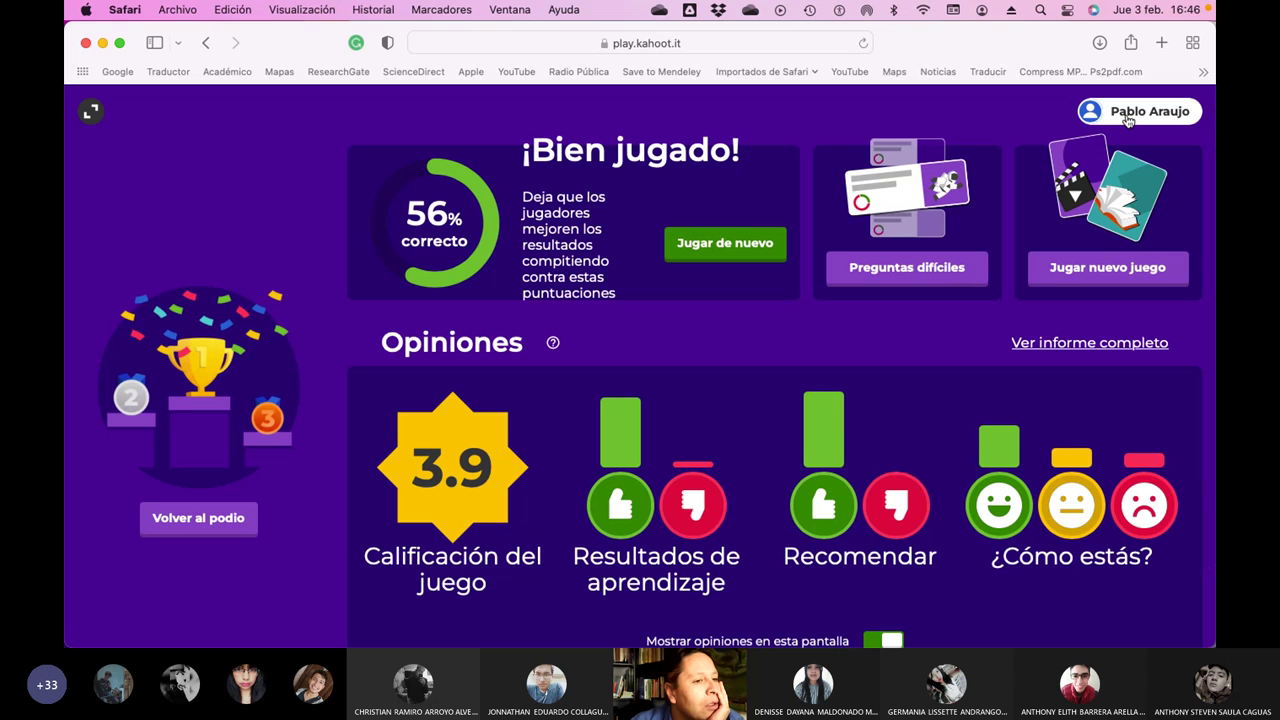
pyautogui.click(782, 234)
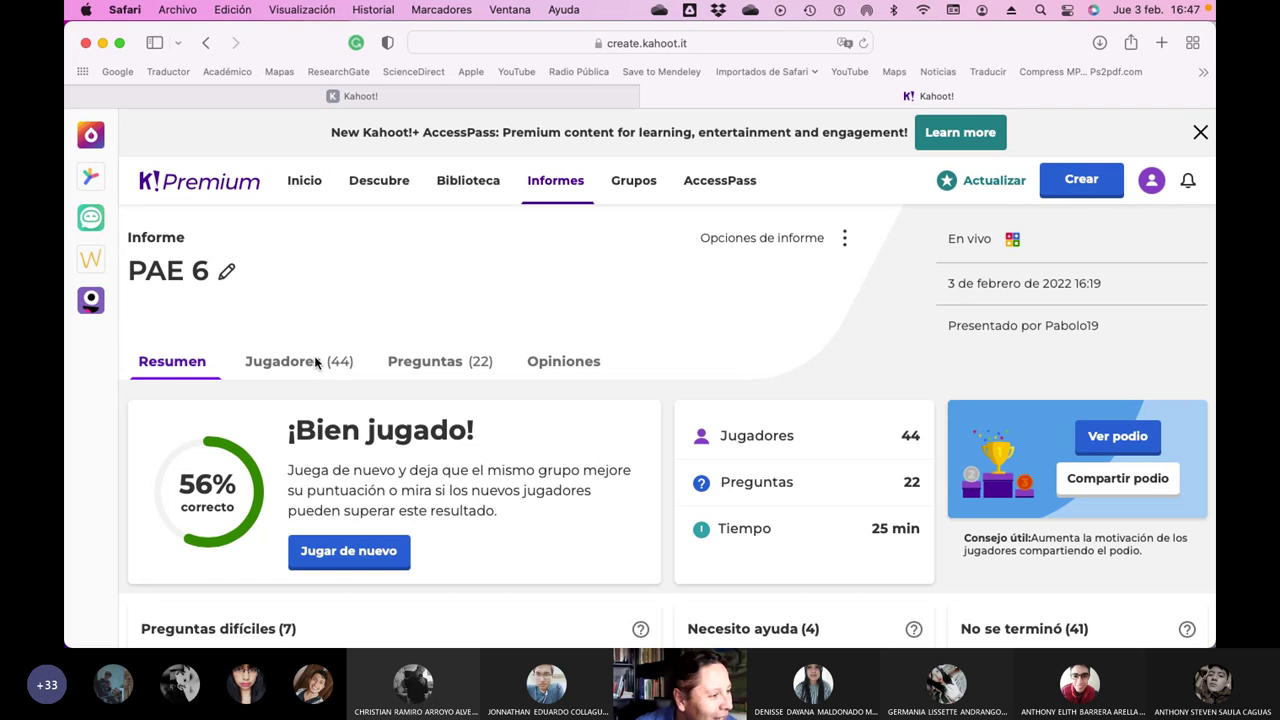
pyautogui.click(316, 364)
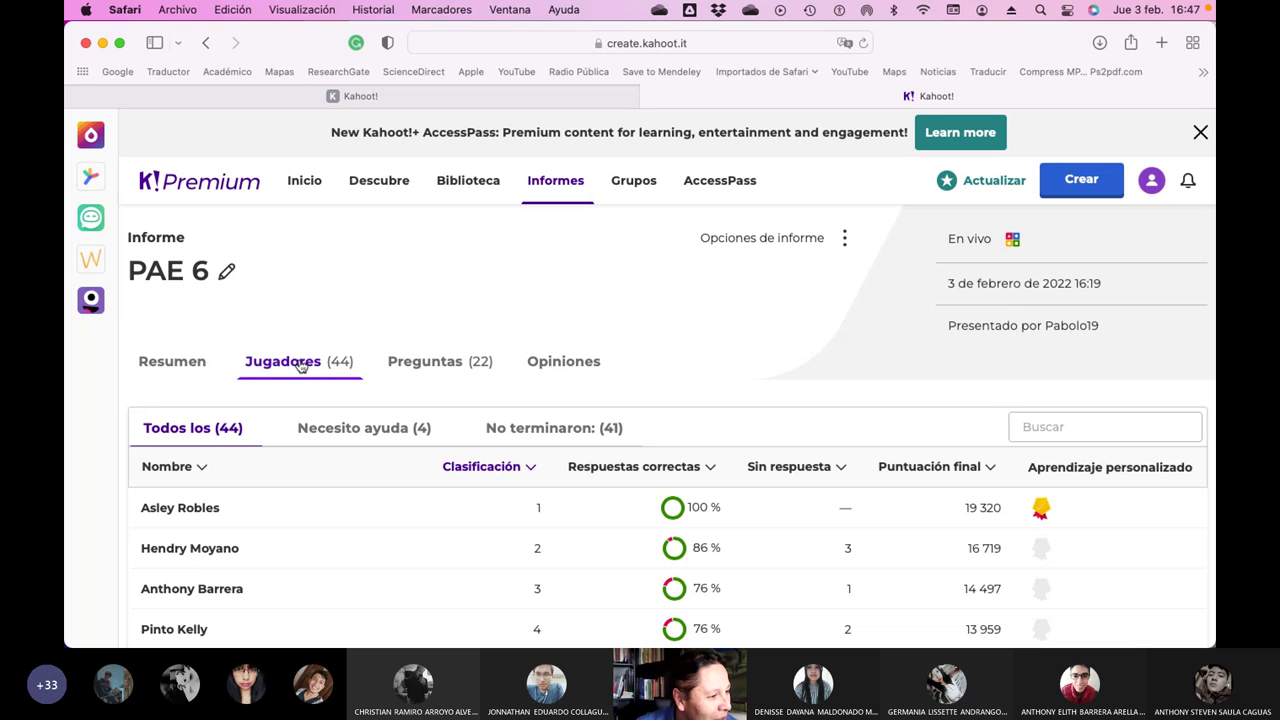
# Step: Return to the report summary and check how difficult questions are defined
pyautogui.click(193, 371)
pyautogui.scroll(-1, 632, 371)
pyautogui.moveTo(630, 373)
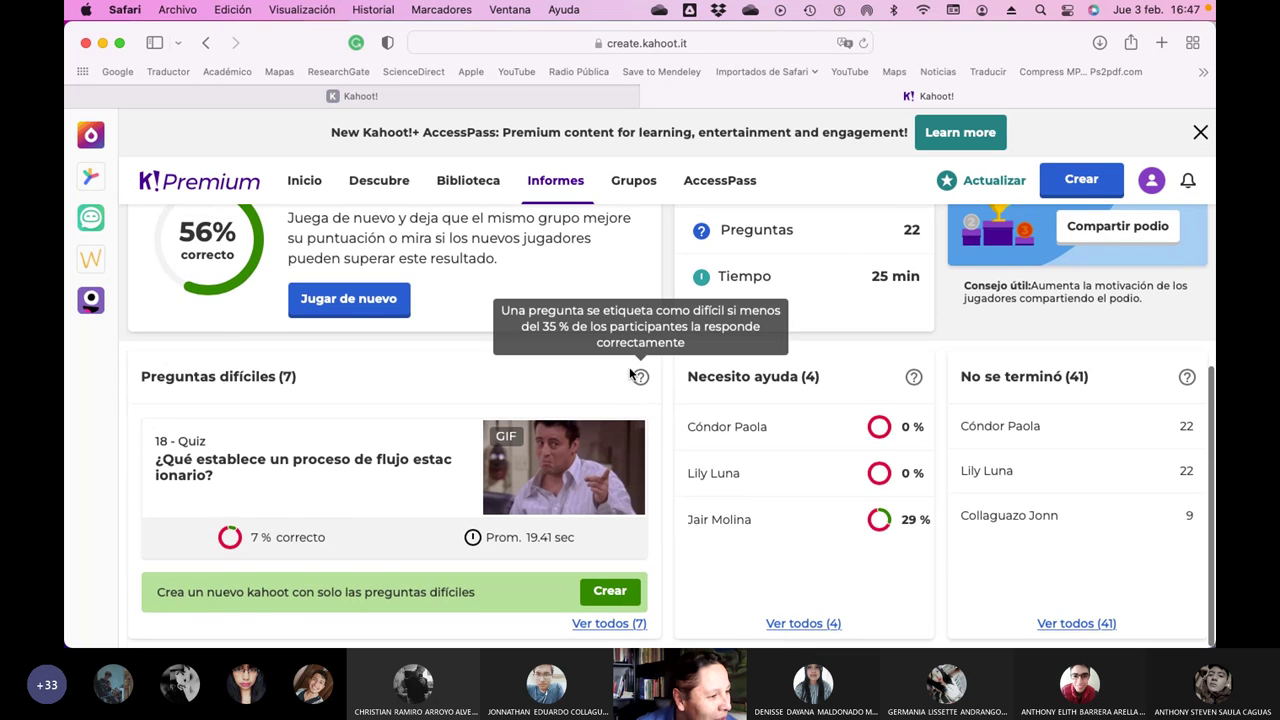
pyautogui.scroll(3, 630, 373)
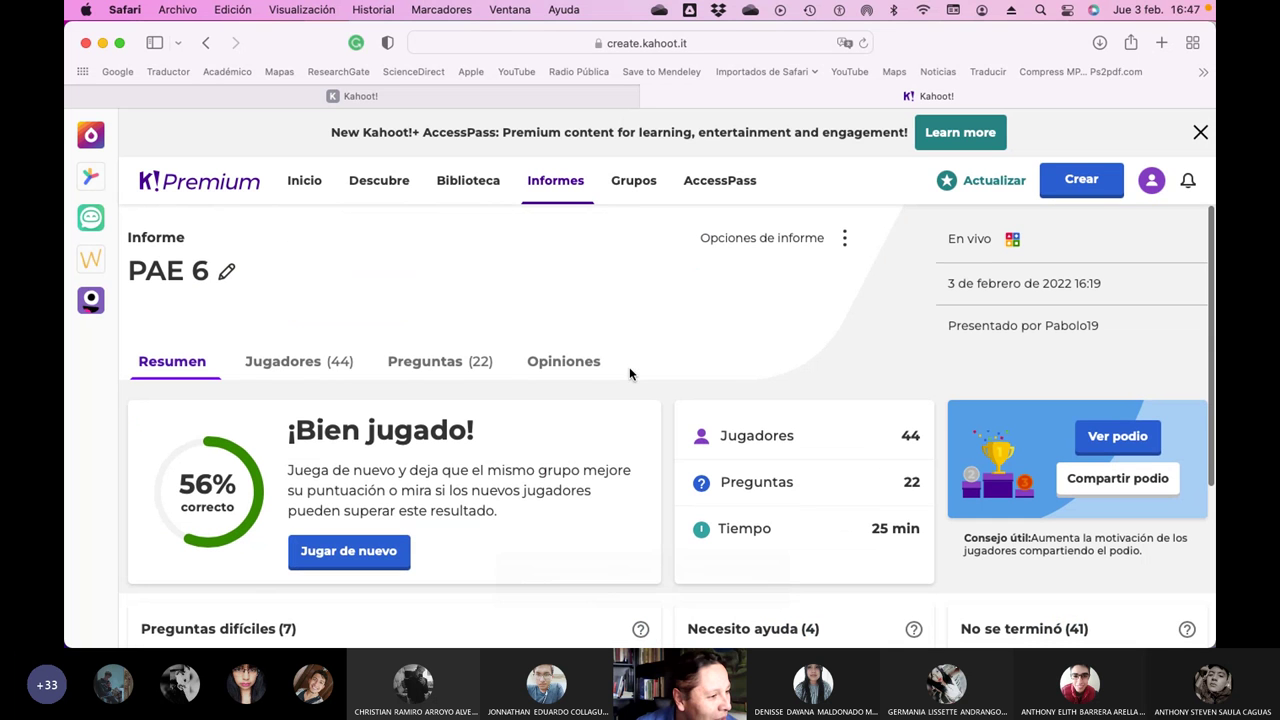
# Step: Start downloading the PAE 6 report to the computer and browse to UCE > Cálculos Básicos 2 as the save location
pyautogui.click(845, 240)
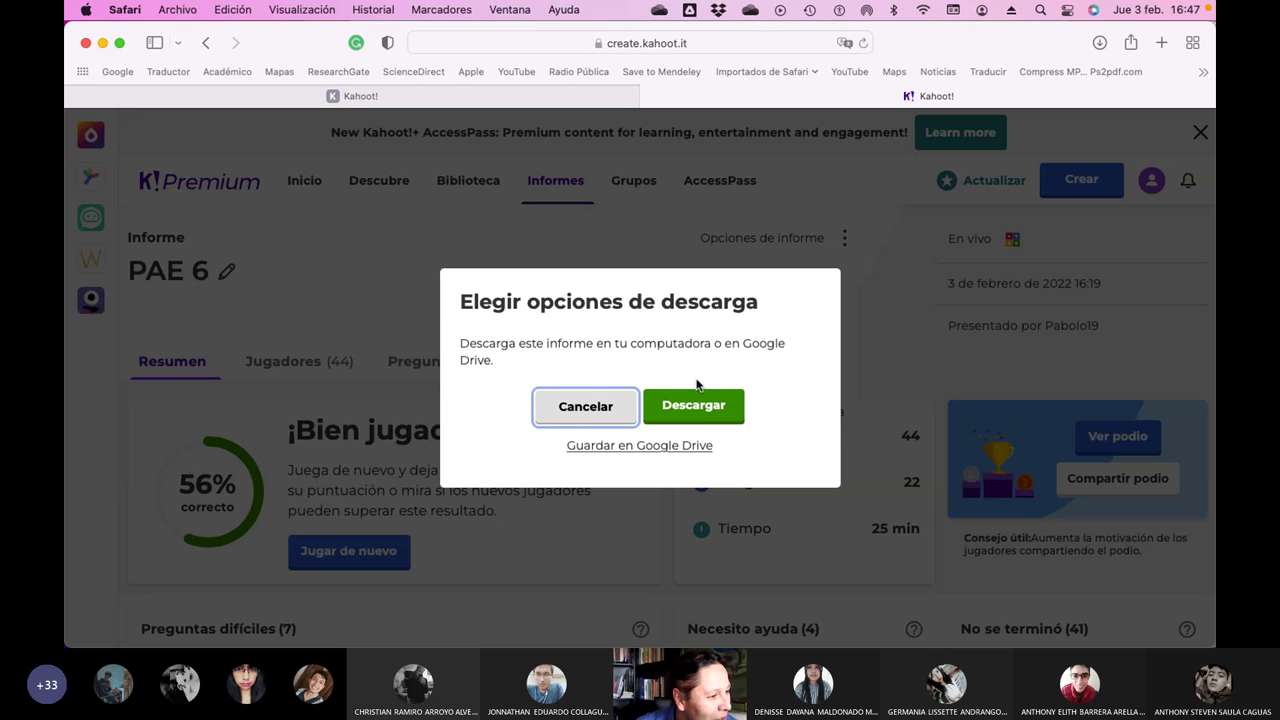
pyautogui.click(703, 409)
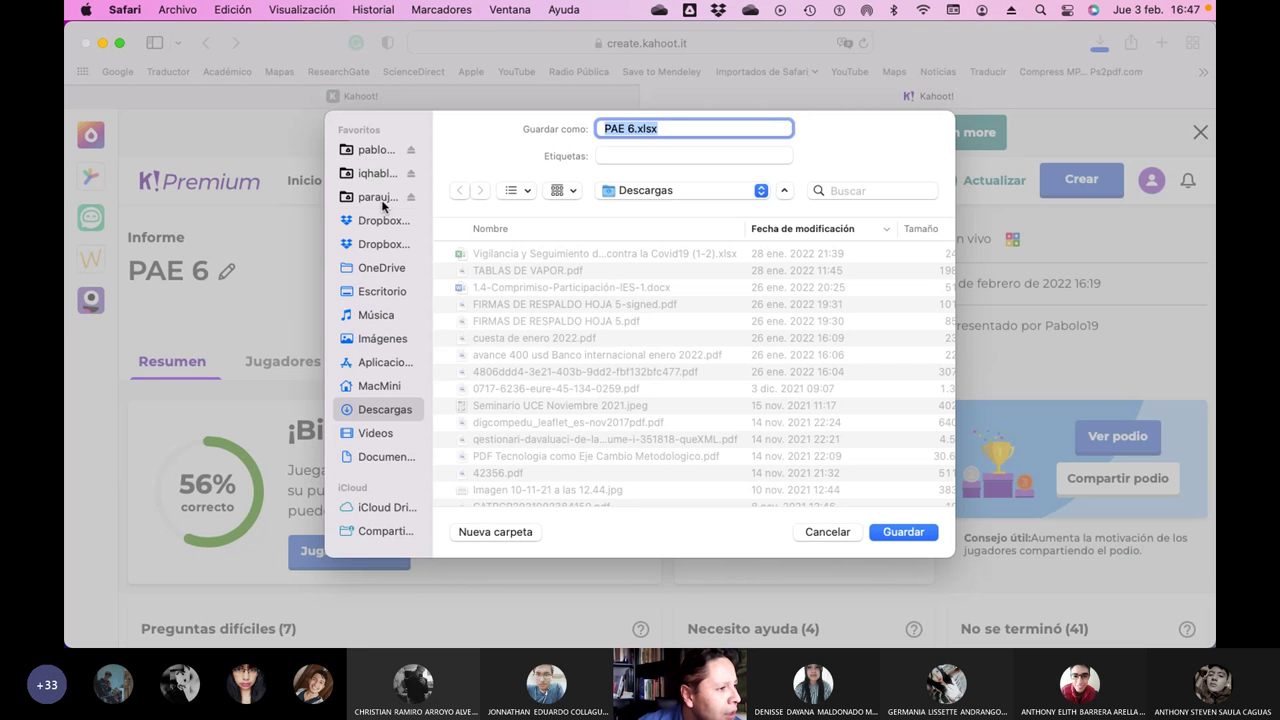
pyautogui.click(377, 196)
pyautogui.doubleClick(515, 253)
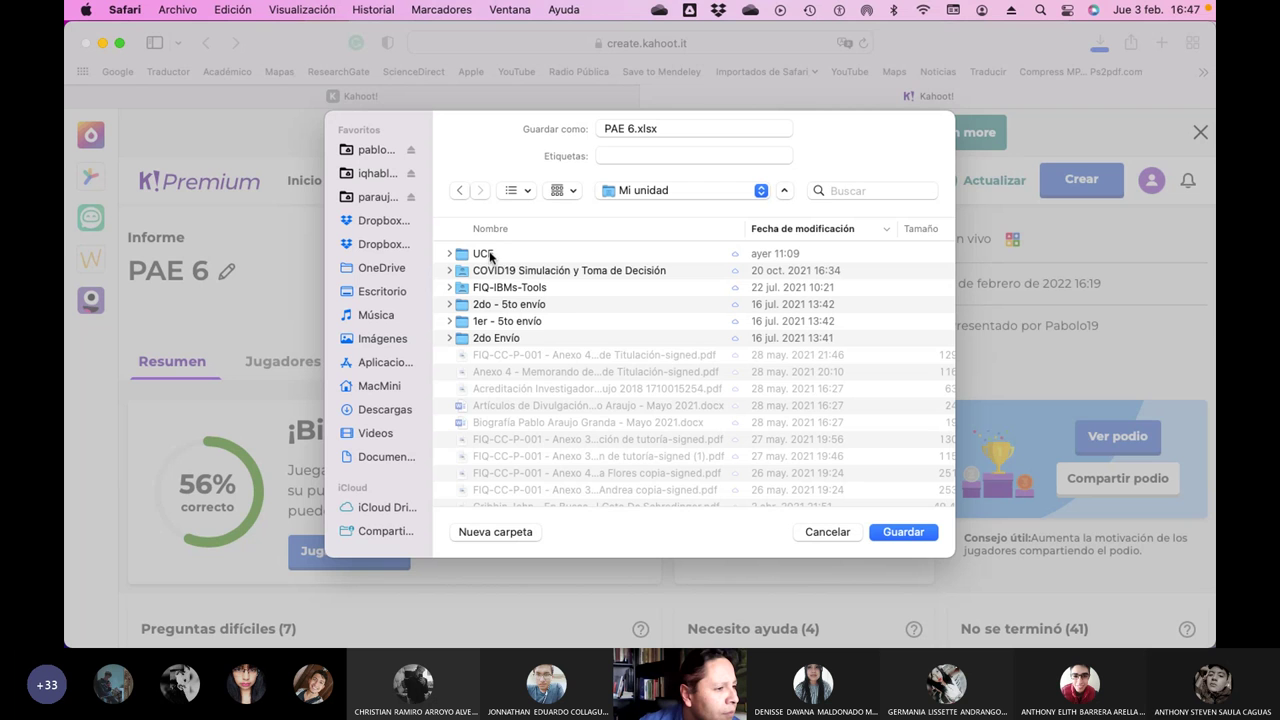
pyautogui.click(489, 254)
pyautogui.doubleClick(489, 254)
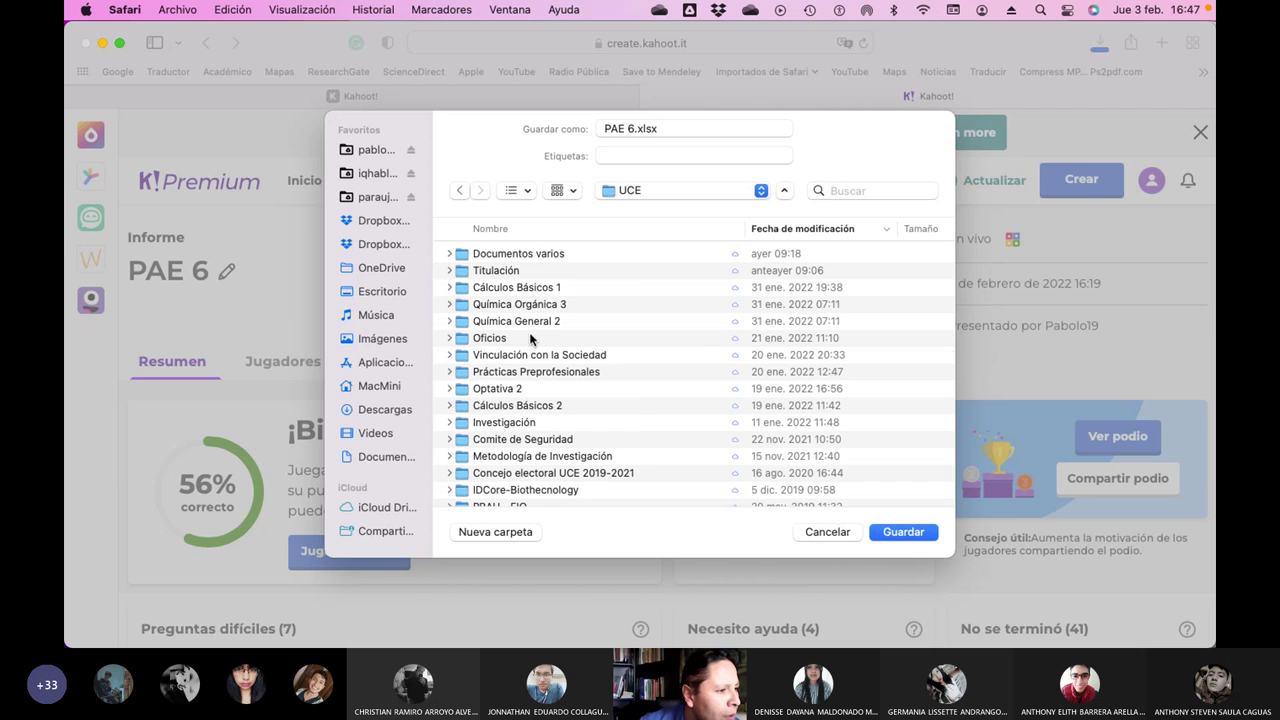
pyautogui.doubleClick(517, 405)
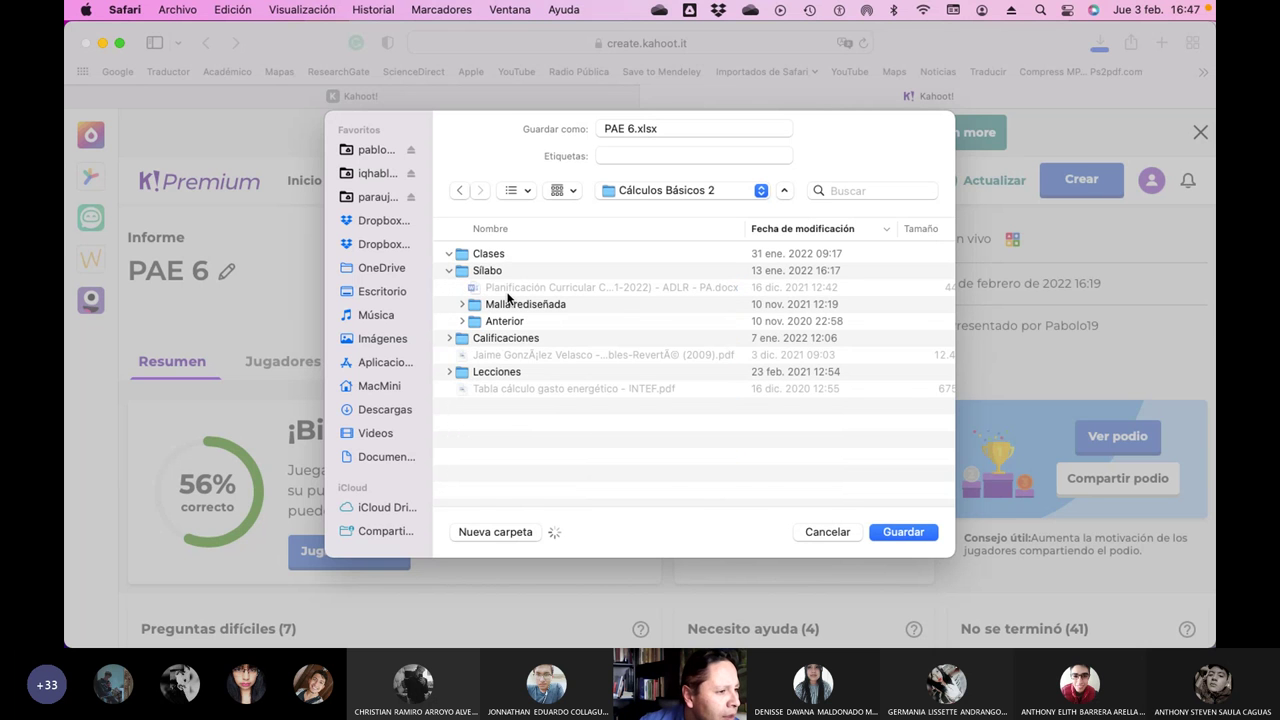
# Step: Save the downloaded report in the 2021 - 2022 folder inside Calificaciones
pyautogui.click(506, 340)
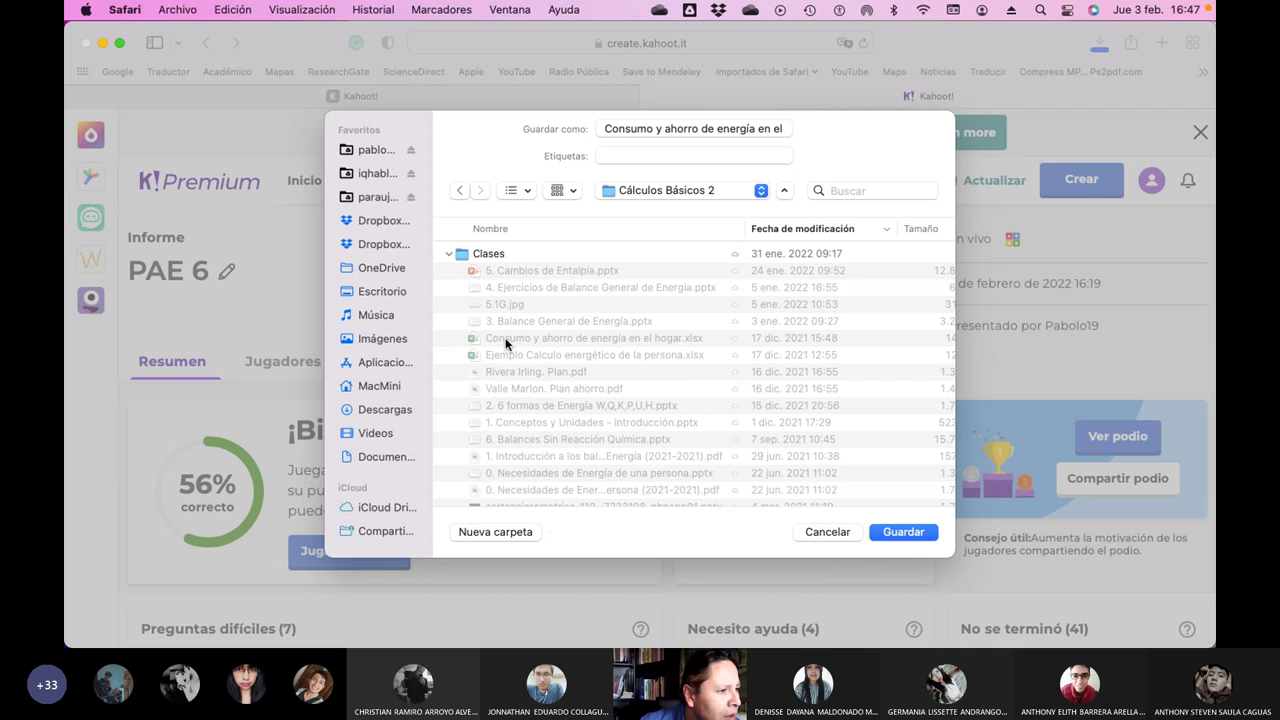
pyautogui.scroll(-5, 506, 343)
pyautogui.doubleClick(494, 337)
pyautogui.doubleClick(520, 255)
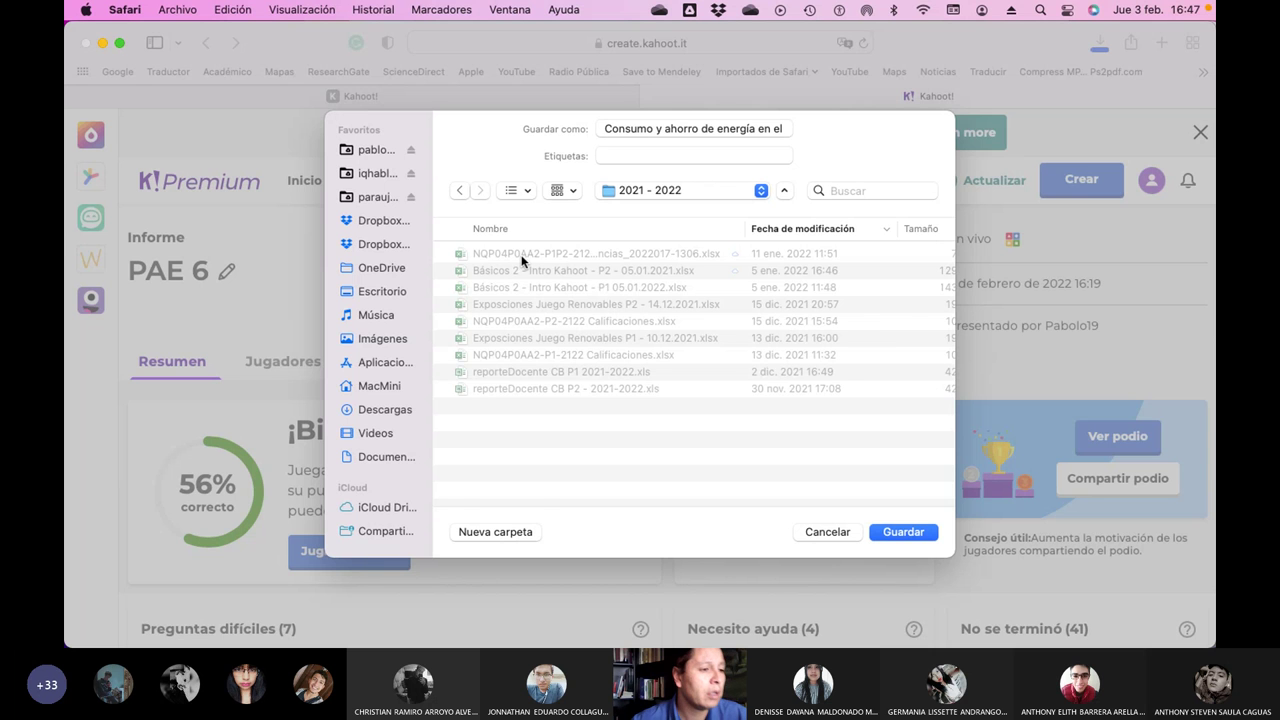
pyautogui.click(903, 535)
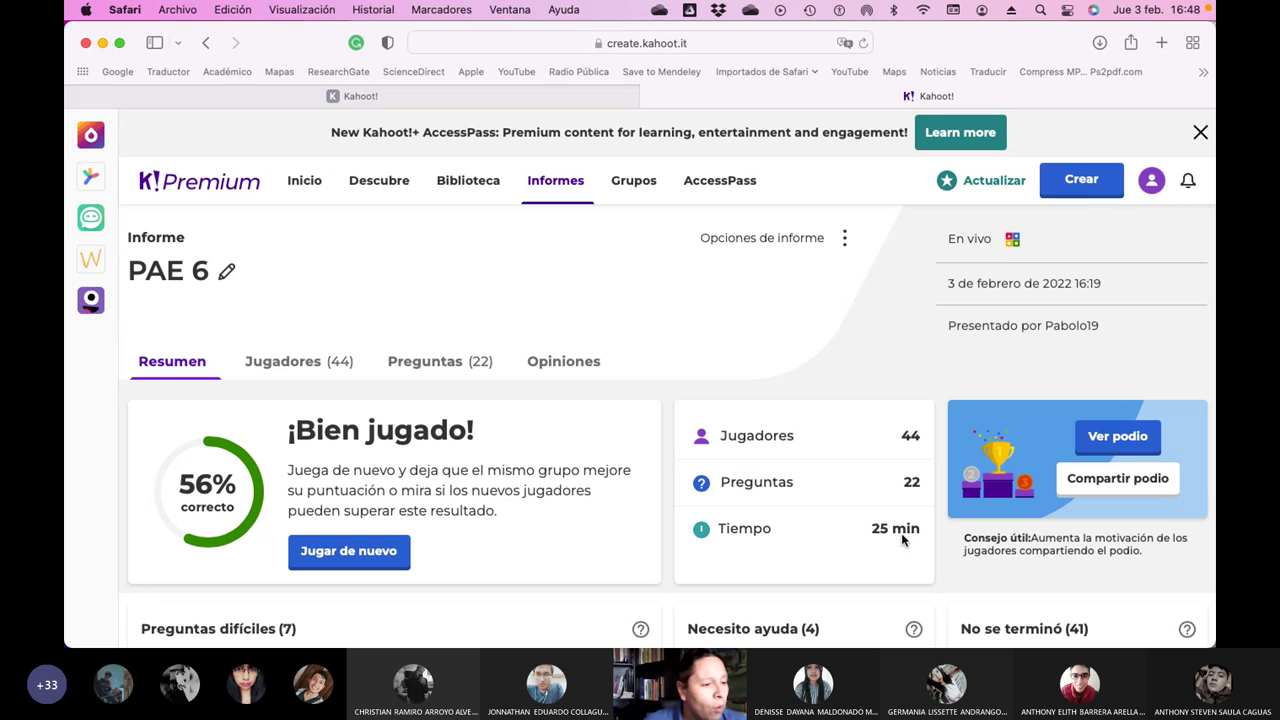
# Step: View the players who did not finish, switch to all players and sort them by ranking
pyautogui.scroll(-5, 885, 505)
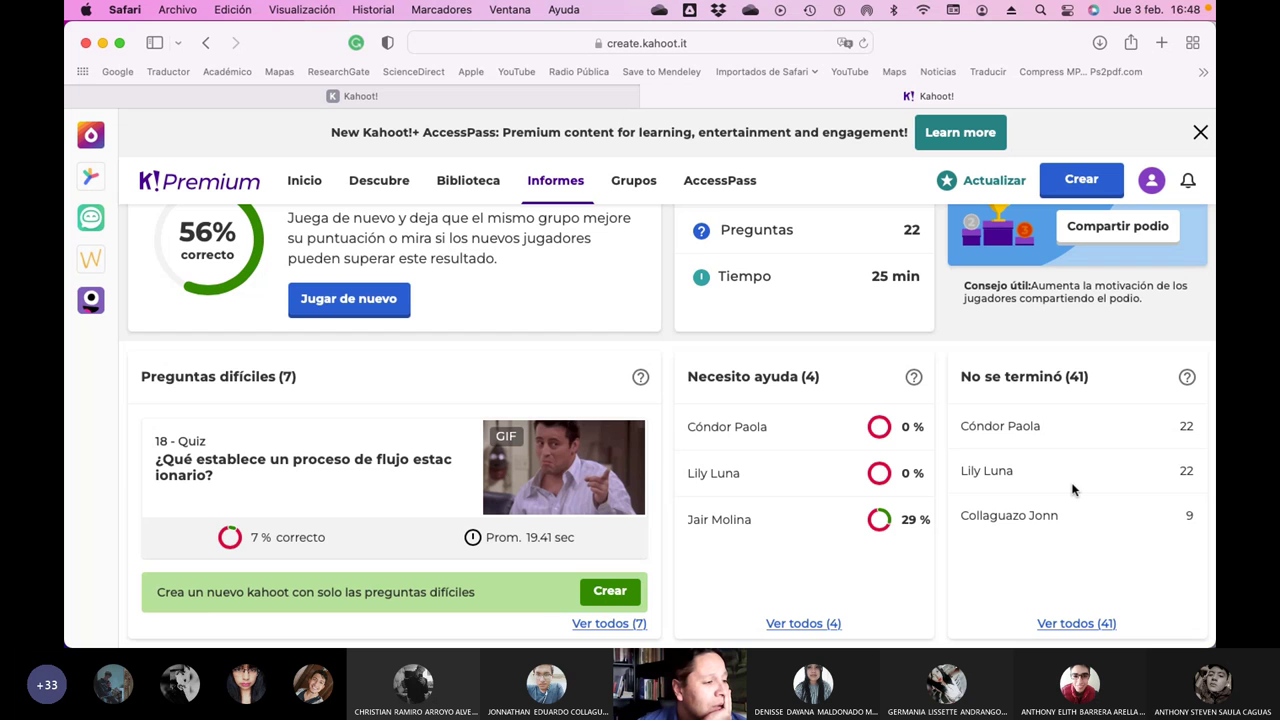
pyautogui.click(1076, 623)
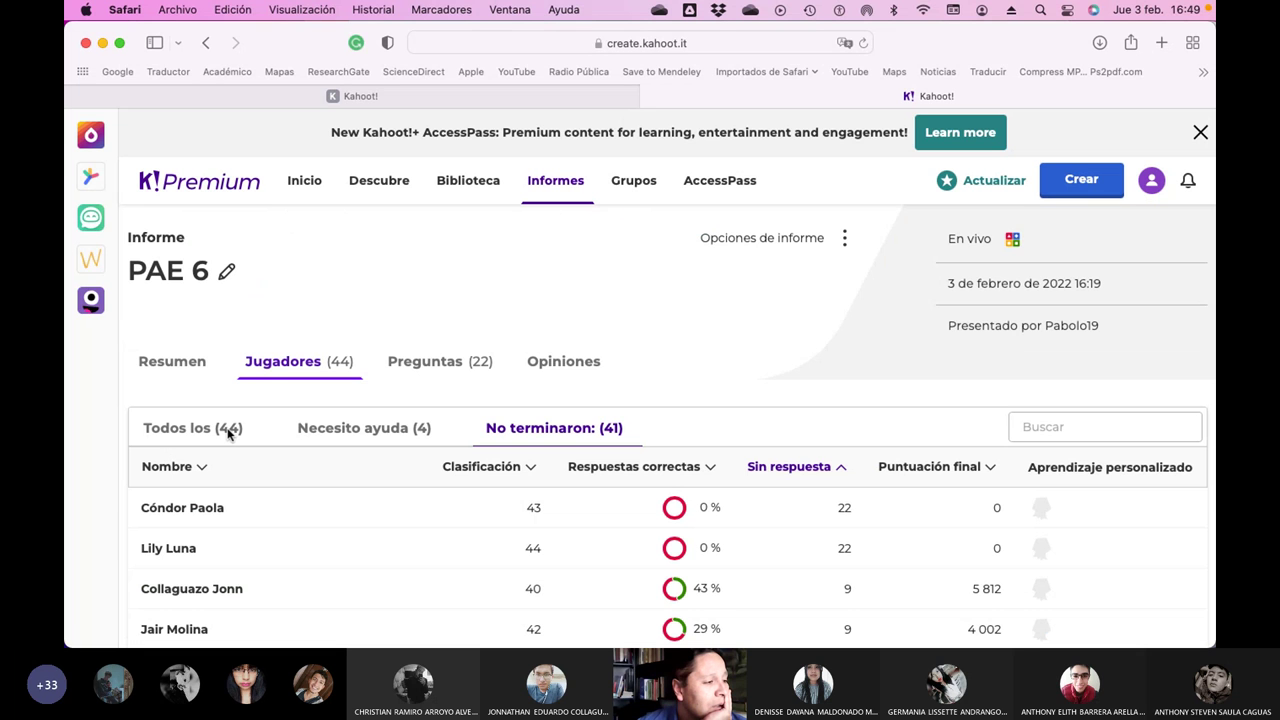
pyautogui.click(228, 430)
pyautogui.scroll(-2, 700, 420)
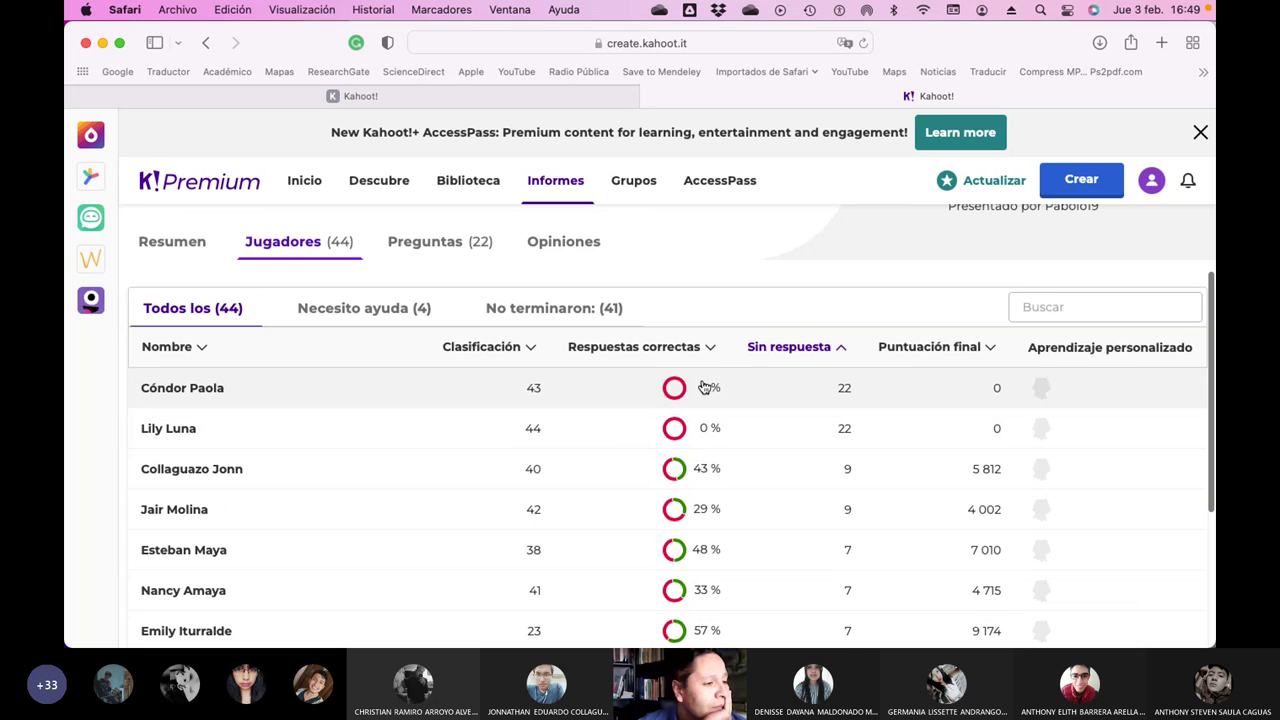
pyautogui.click(531, 347)
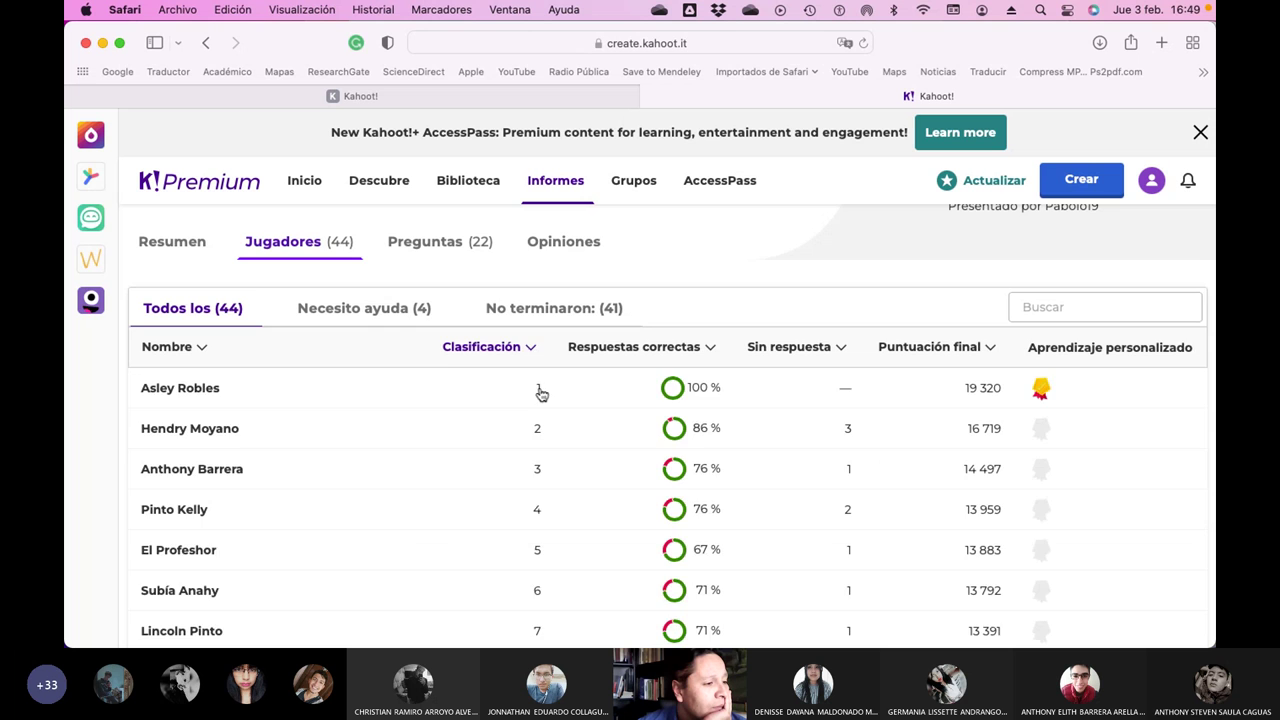
# Step: Expand the ranked players list completely and go through it down to the last-placed player
pyautogui.scroll(-5, 537, 410)
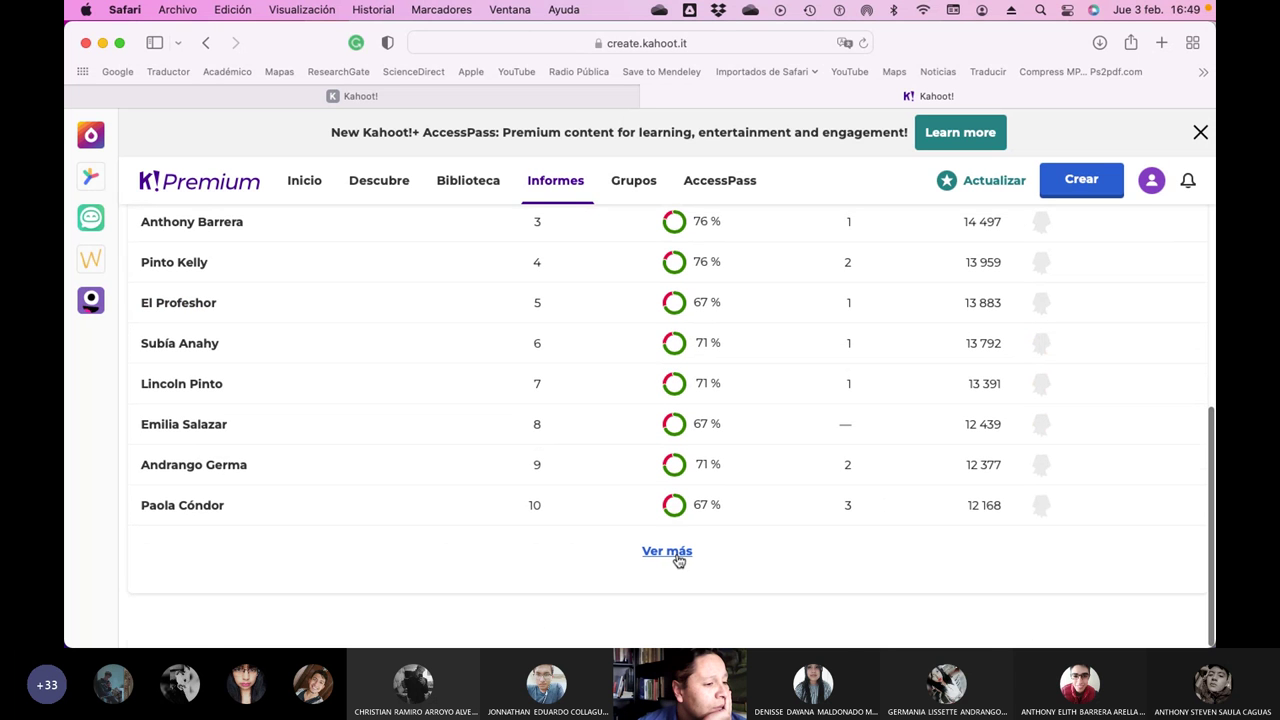
pyautogui.click(675, 557)
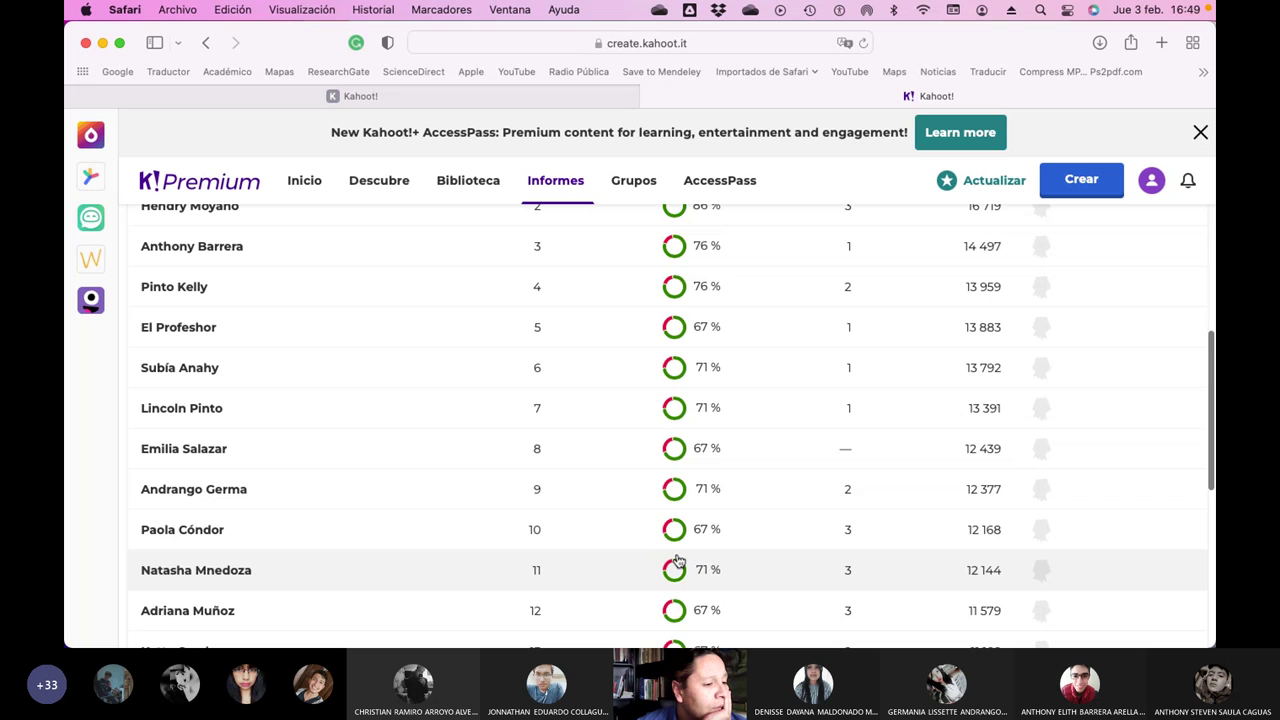
pyautogui.scroll(-10, 677, 561)
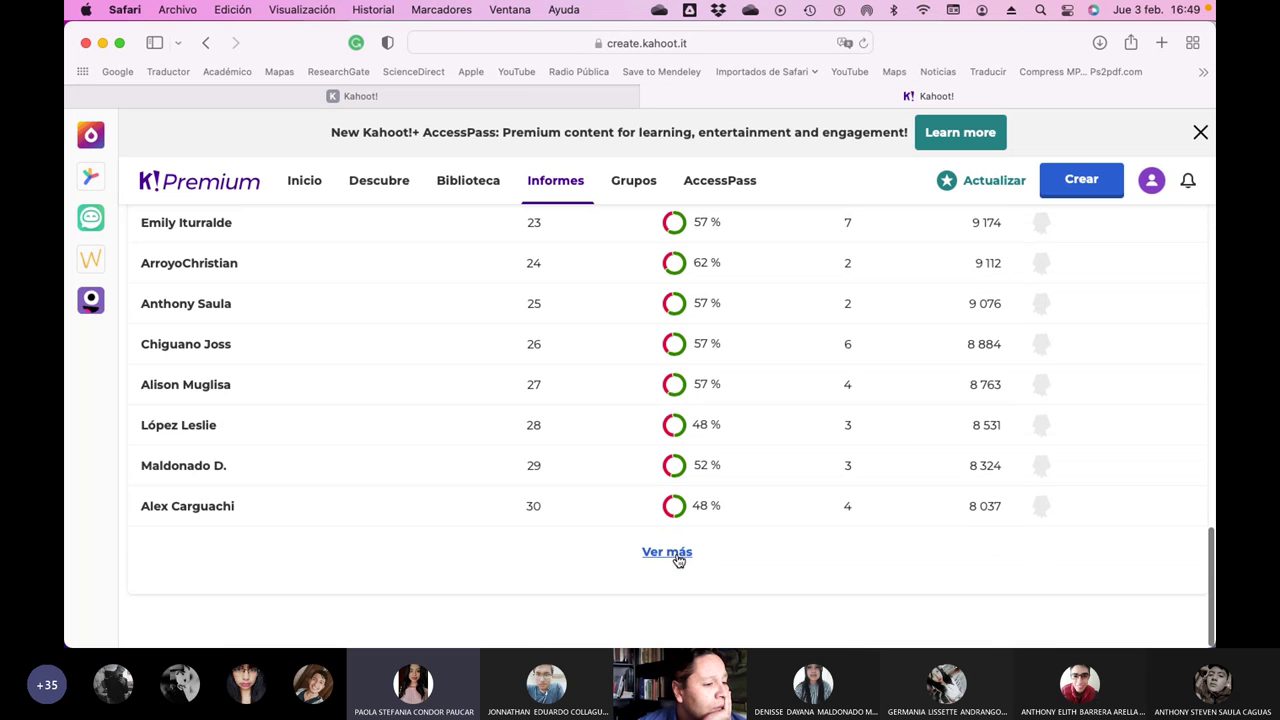
pyautogui.click(677, 558)
pyautogui.scroll(-5, 704, 569)
pyautogui.scroll(-2, 704, 569)
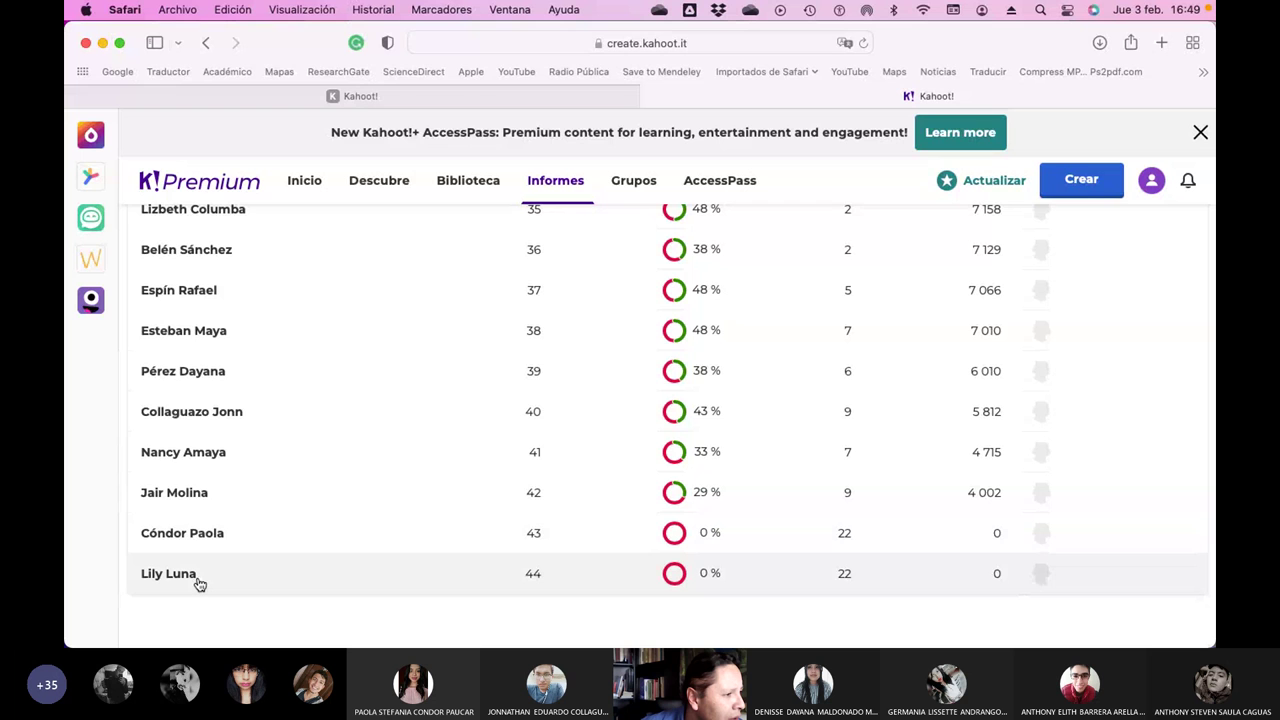
# Step: Examine the complete ranking from first to last place, comparing players' correct answers, unanswered questions and final scores
pyautogui.scroll(10, 200, 584)
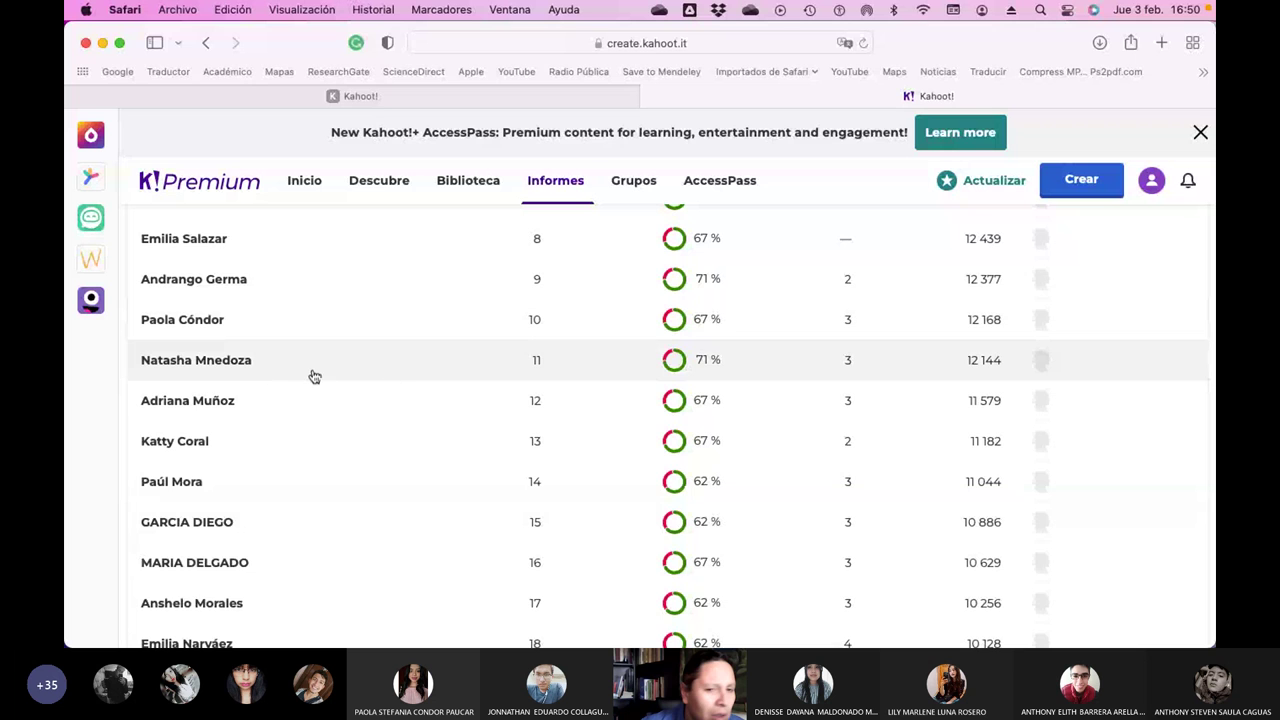
pyautogui.scroll(5, 314, 376)
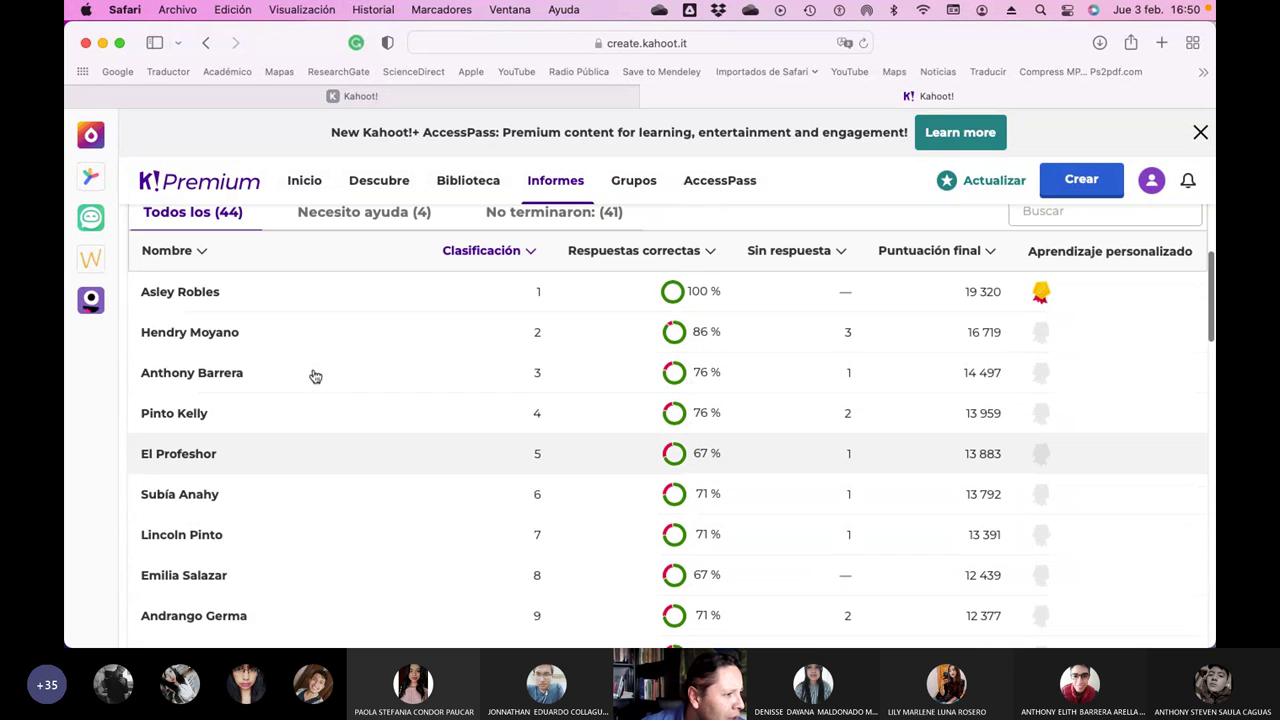
pyautogui.scroll(1, 314, 376)
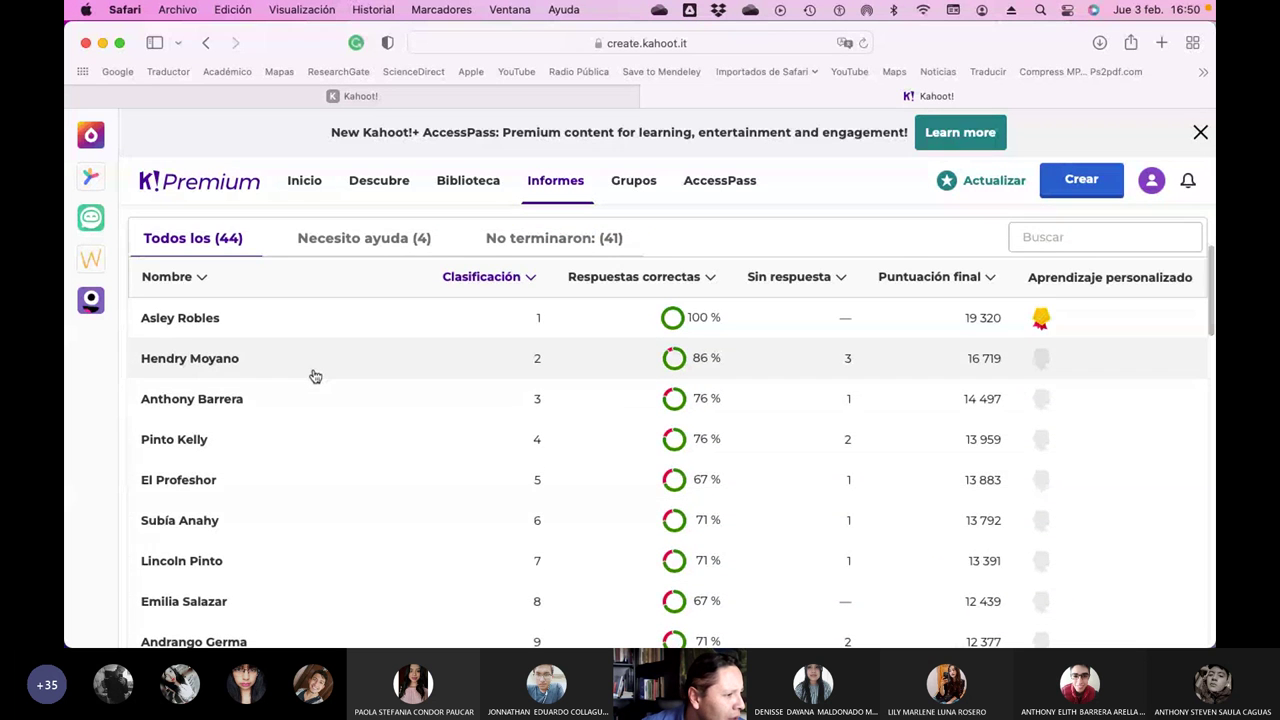
pyautogui.scroll(-5, 314, 376)
pyautogui.scroll(-3, 315, 376)
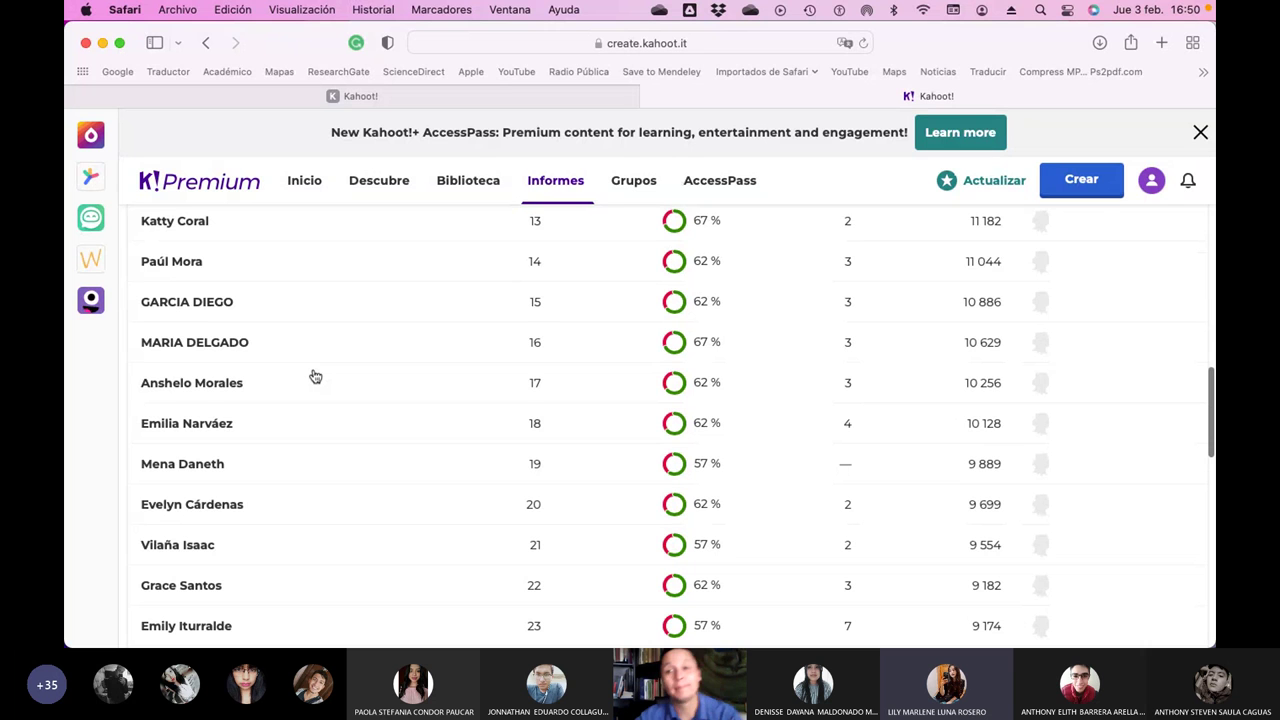
pyautogui.scroll(-10, 315, 376)
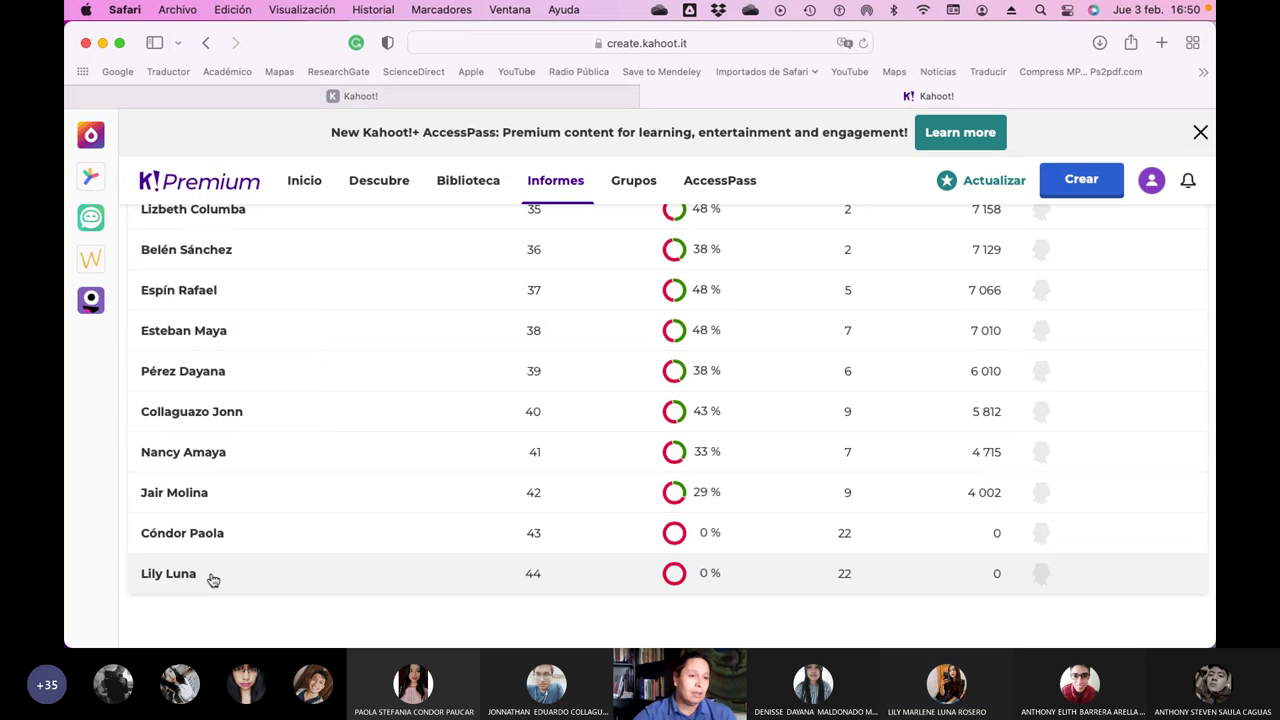
pyautogui.scroll(2, 258, 556)
pyautogui.scroll(20, 258, 556)
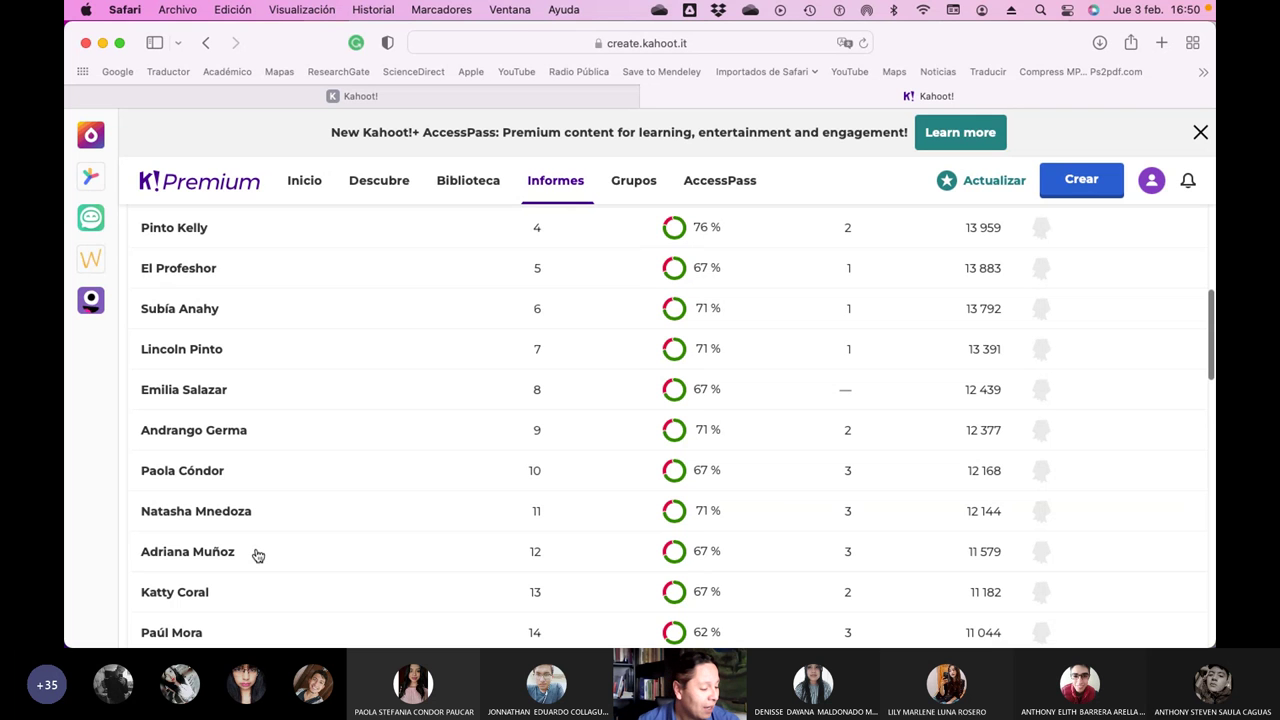
pyautogui.scroll(5, 795, 368)
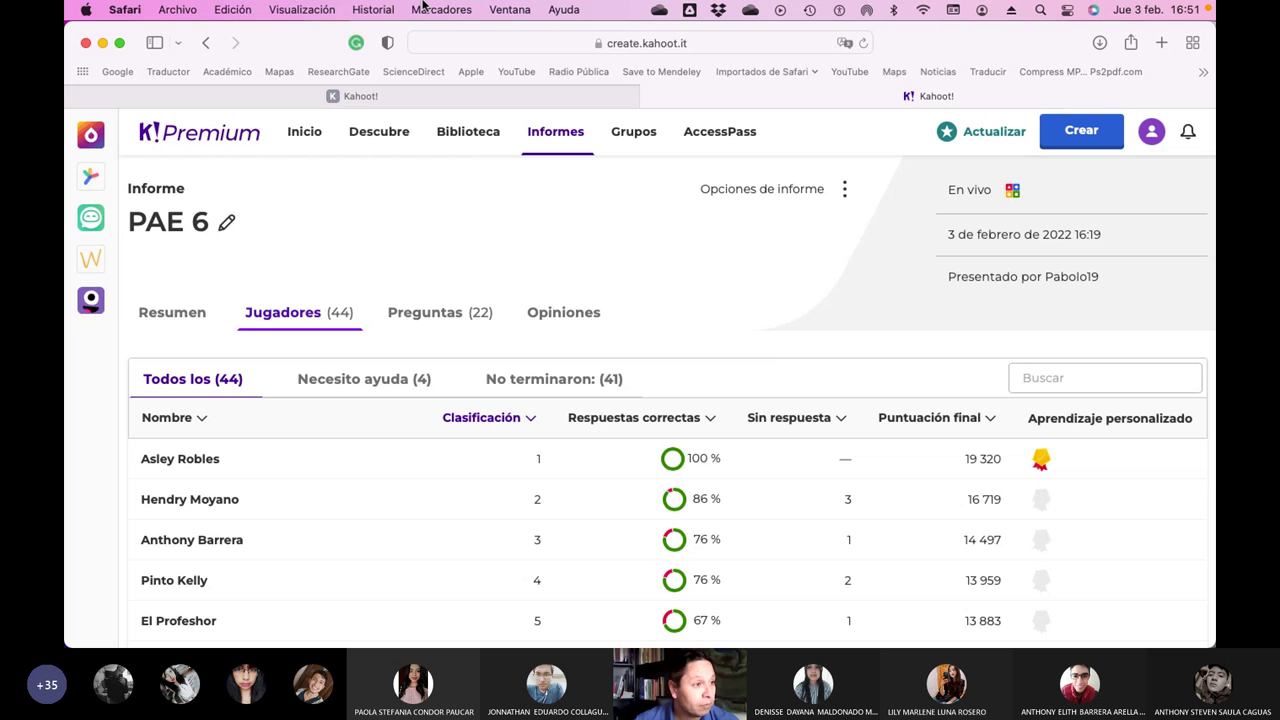
# Step: Switch to Mentimeter, present the General KeyNote presentation from its "¿alguna pregunta?" slide, and advance to the second audience question
pyautogui.click(509, 9)
pyautogui.click(594, 437)
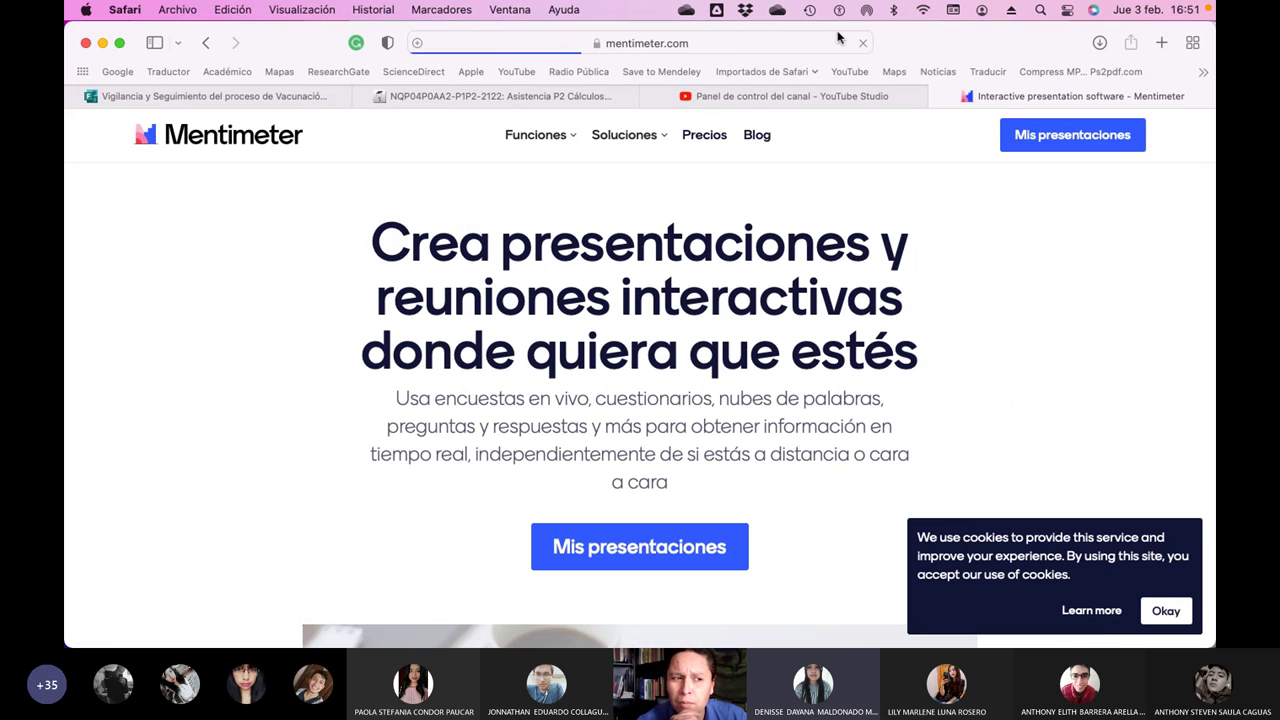
pyautogui.click(1066, 146)
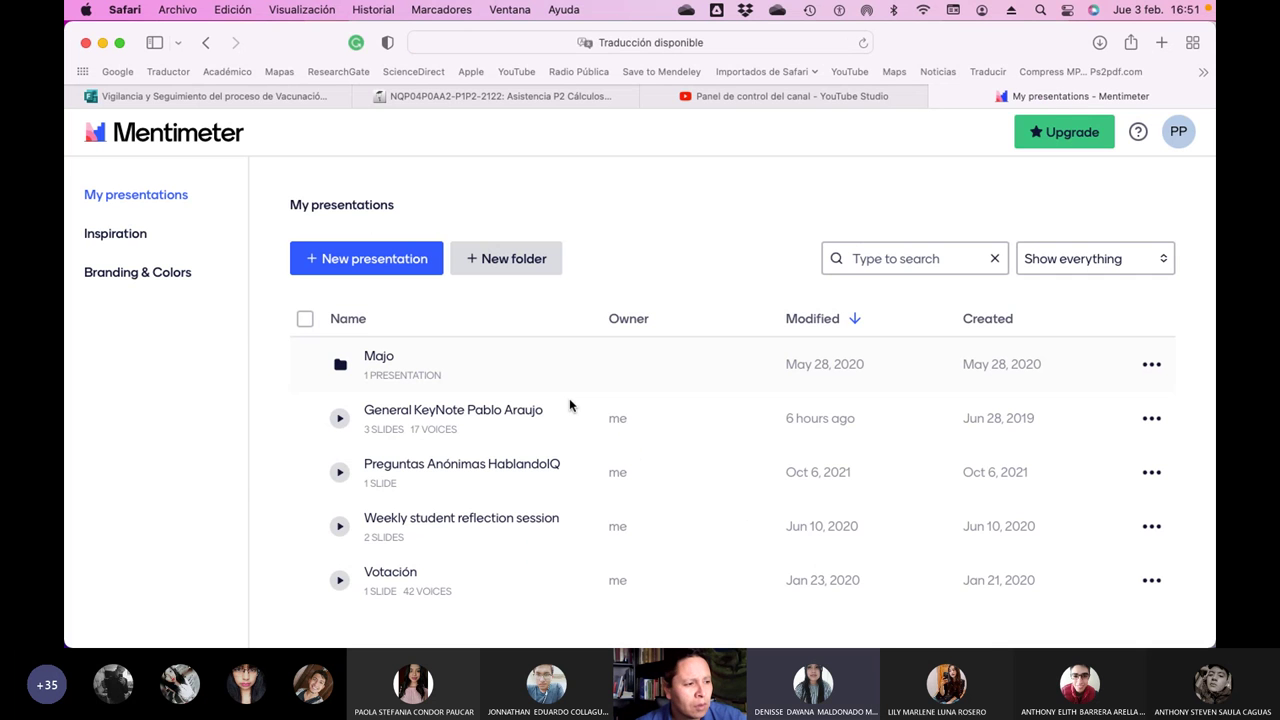
pyautogui.click(454, 420)
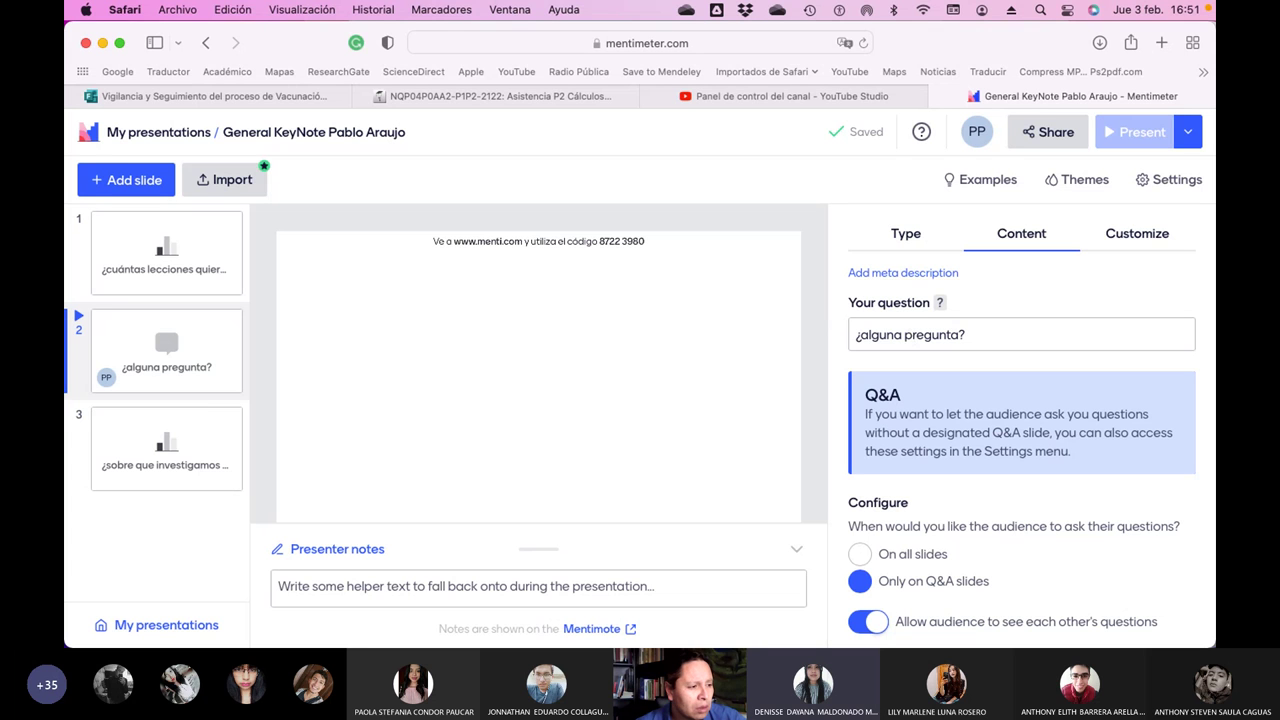
pyautogui.click(78, 315)
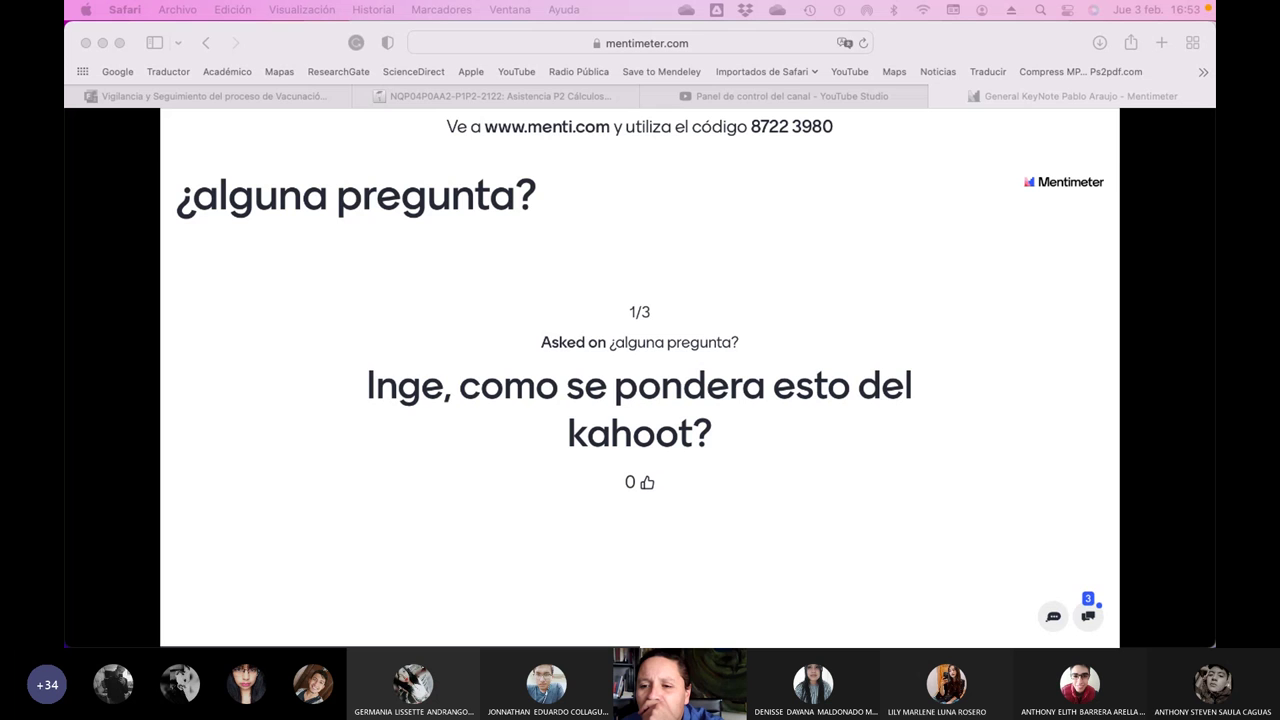
pyautogui.press('Right')
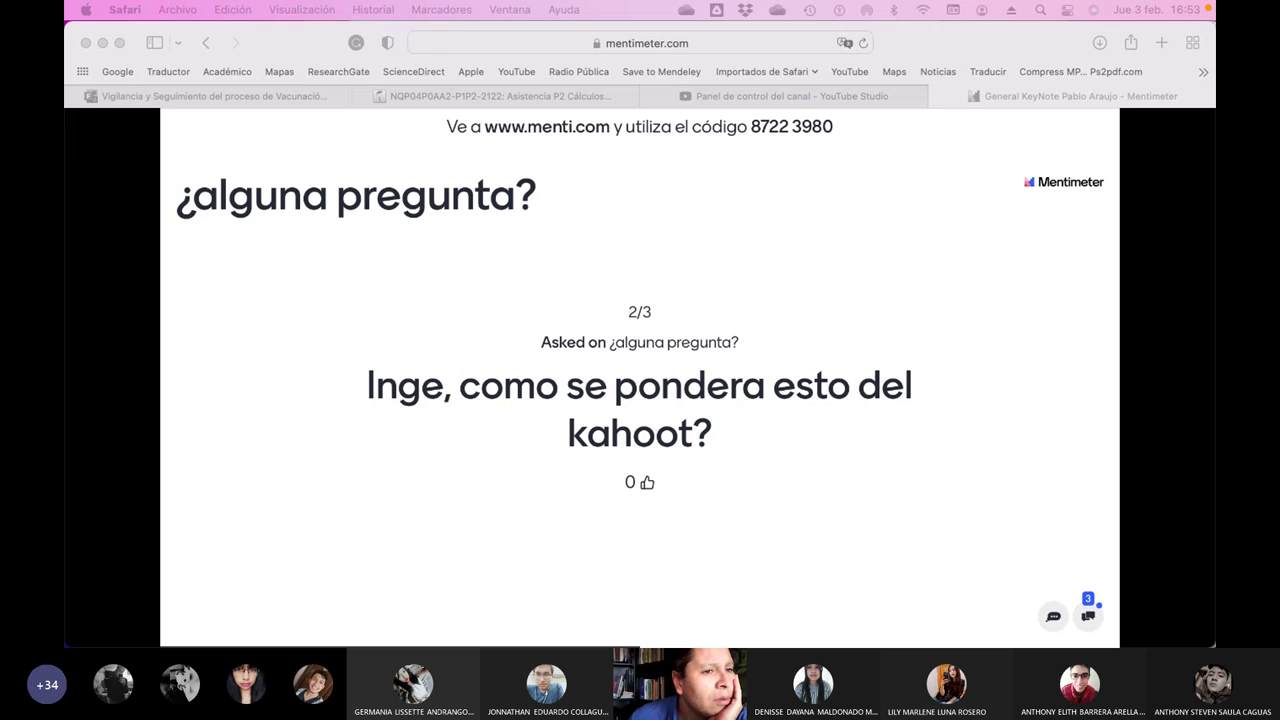
# Step: Switch to Finder and open the Cálculos Básicos 2 folder inside UCE on Google Drive
pyautogui.press('super+Tab')
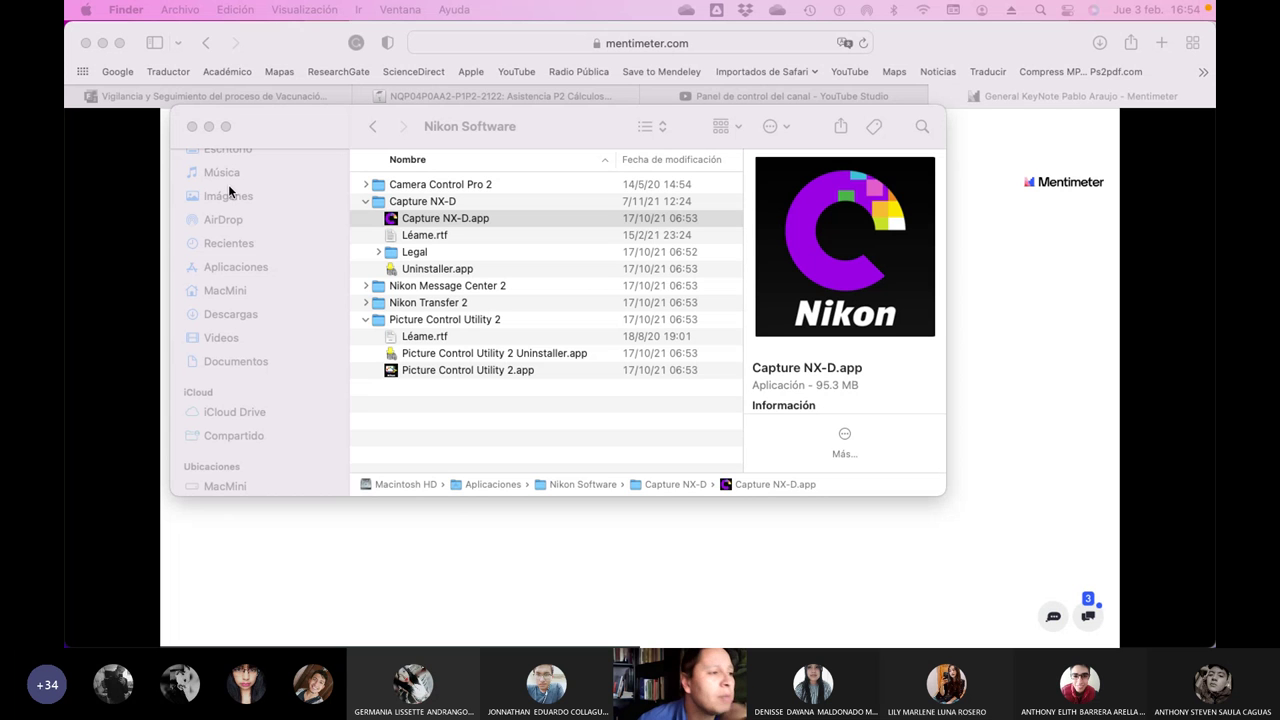
pyautogui.scroll(-1, 267, 280)
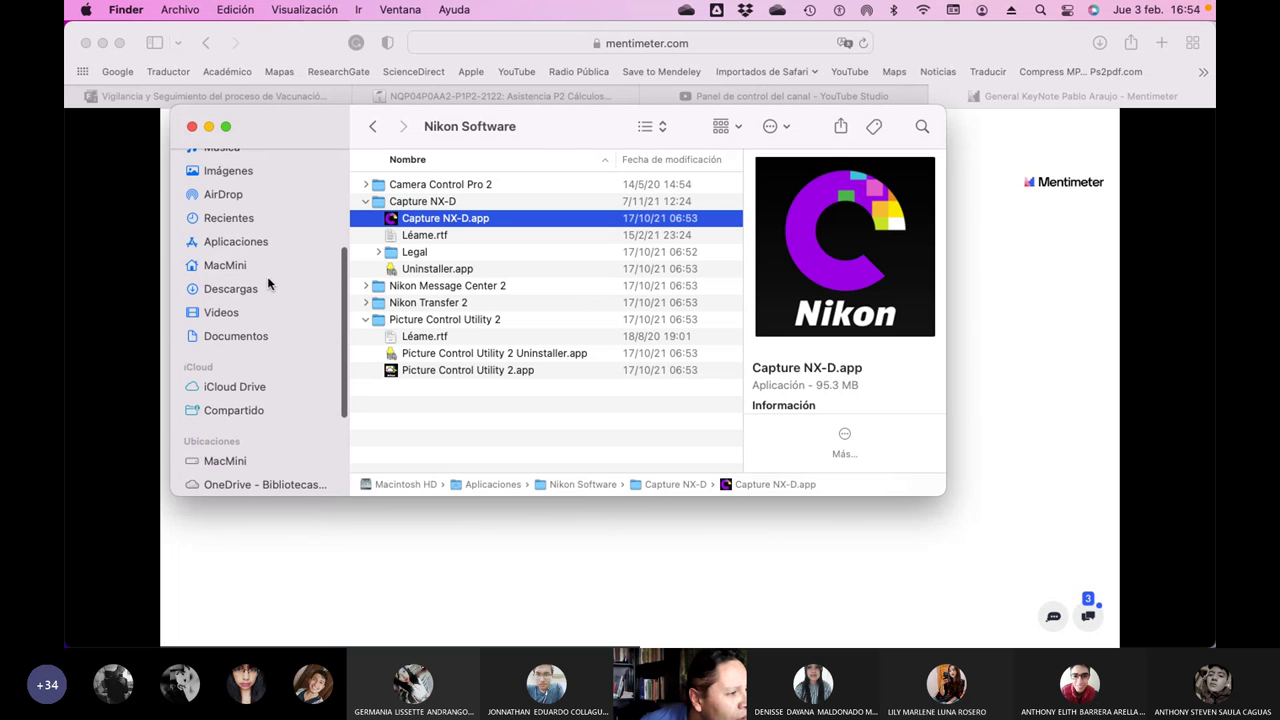
pyautogui.scroll(5, 267, 276)
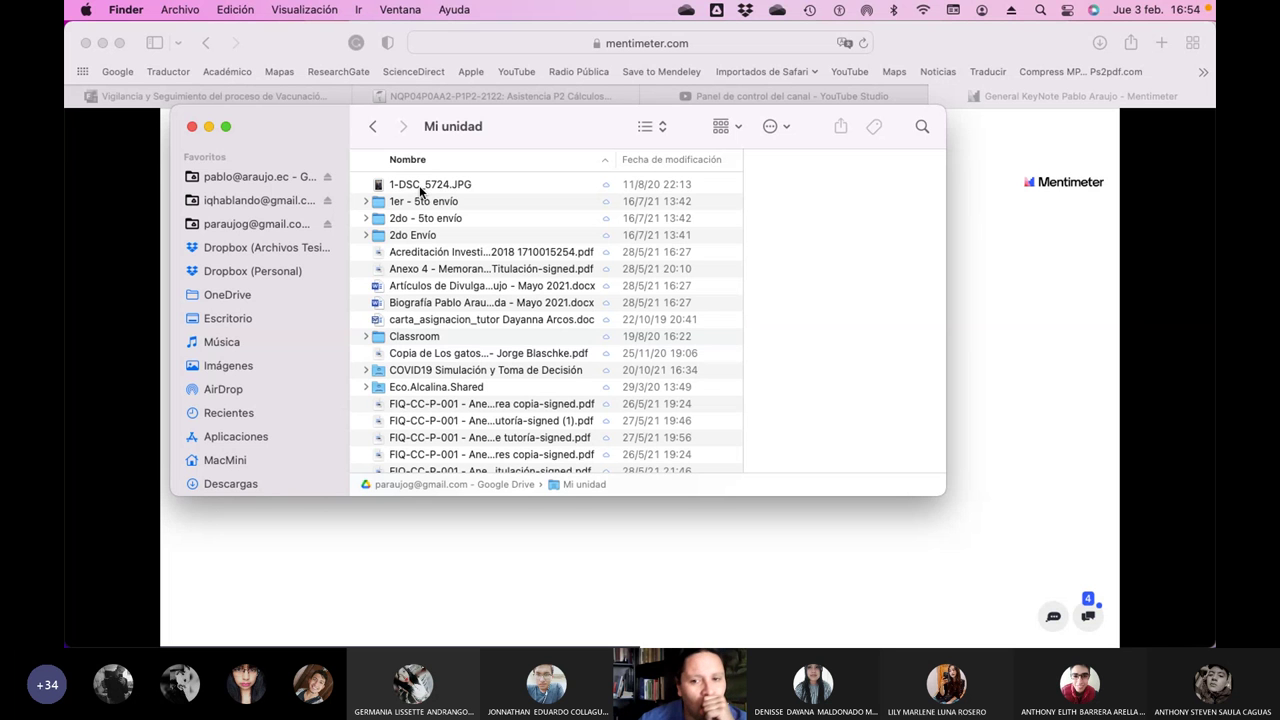
pyautogui.scroll(-5, 443, 303)
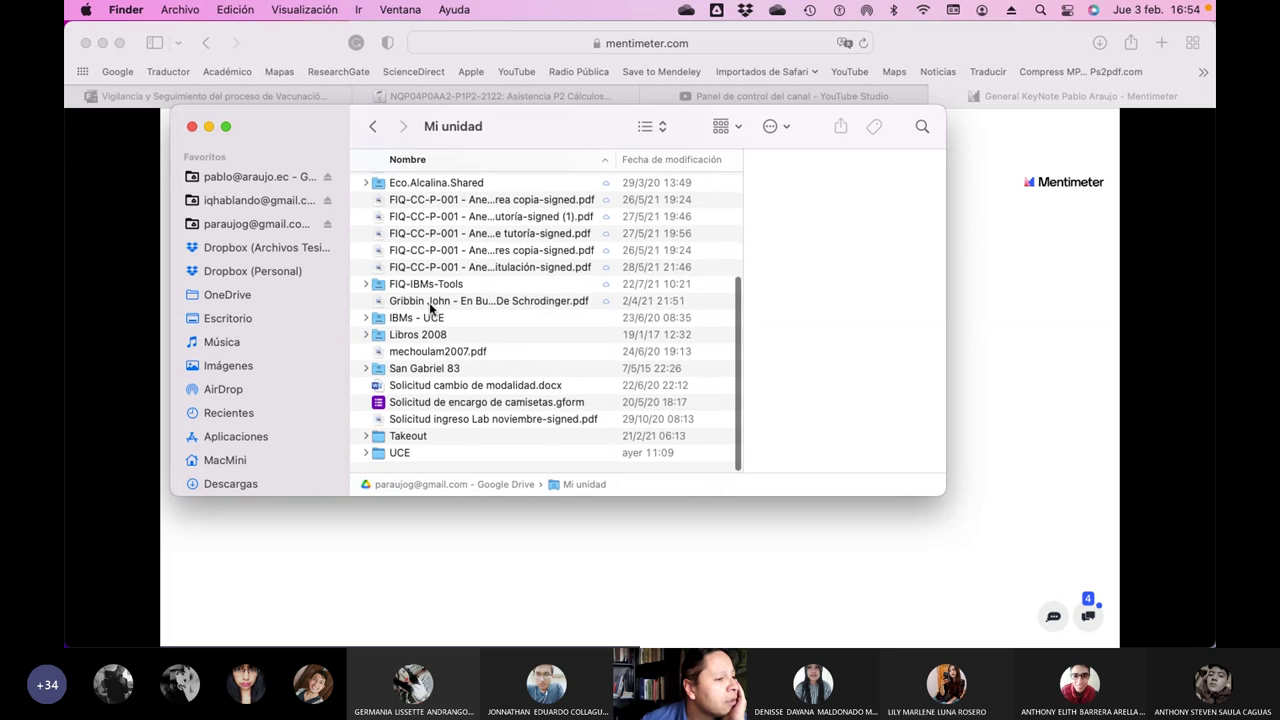
pyautogui.doubleClick(408, 454)
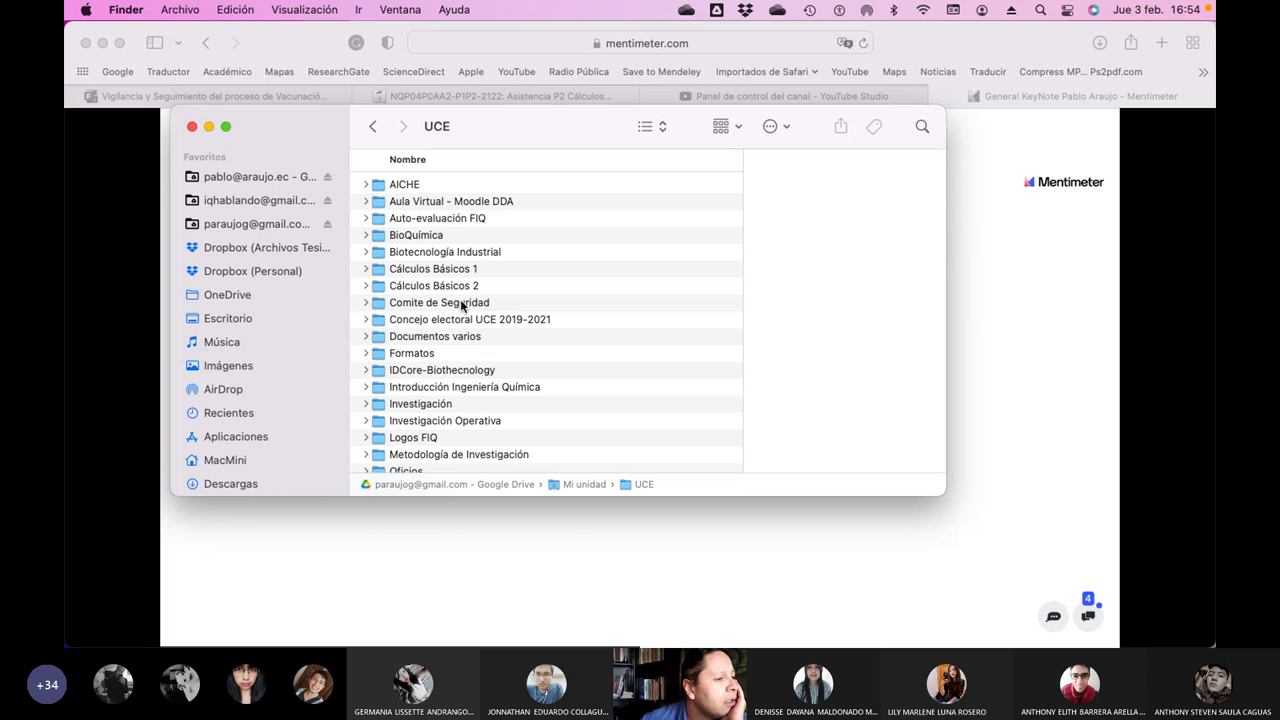
pyautogui.click(457, 271)
pyautogui.click(460, 287)
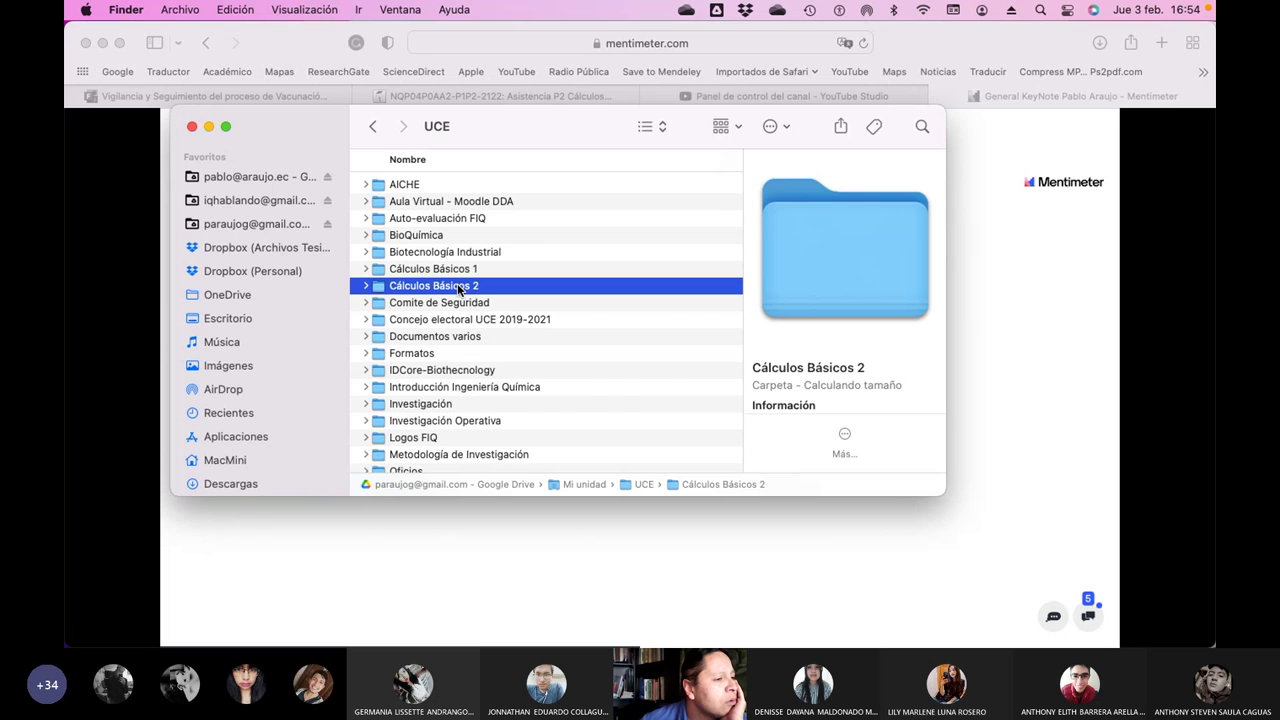
pyautogui.doubleClick(460, 287)
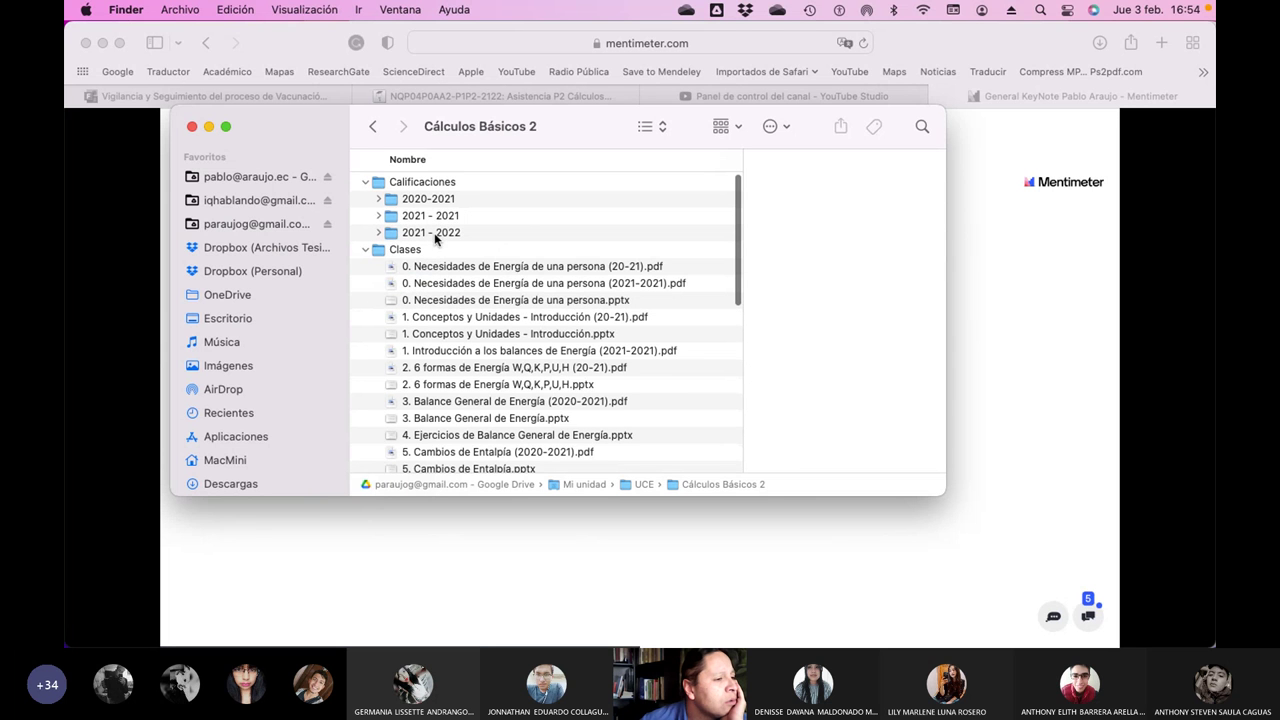
# Step: Open the workbook Kahoot 03.02.2022 LP.xlsx from the 2021 - 2022 folder inside Calificaciones
pyautogui.click(445, 236)
pyautogui.doubleClick(446, 237)
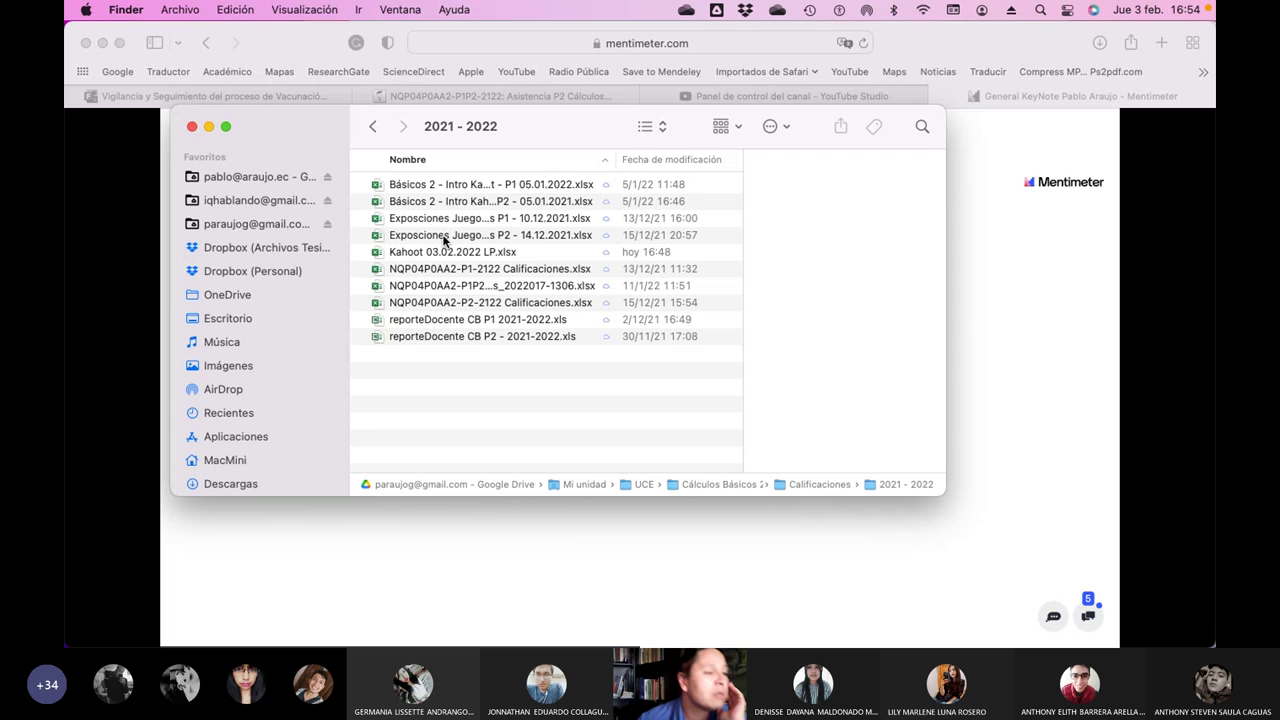
pyautogui.doubleClick(466, 252)
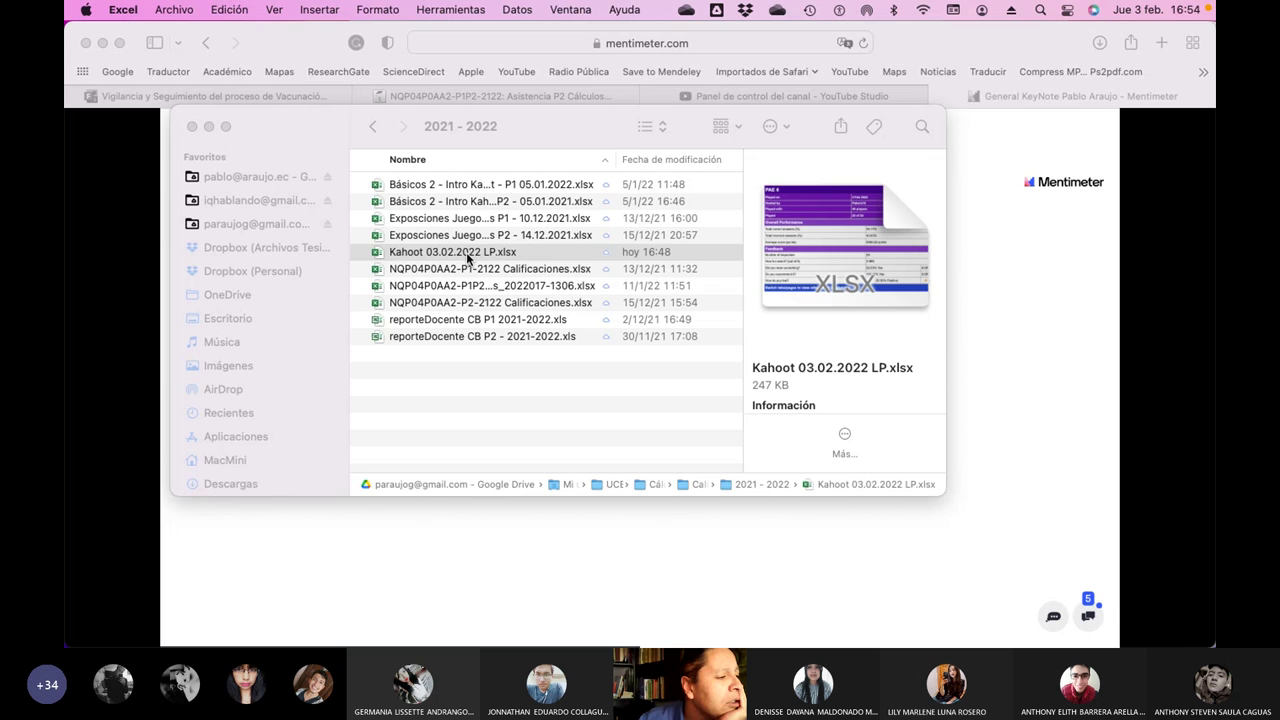
pyautogui.doubleClick(466, 252)
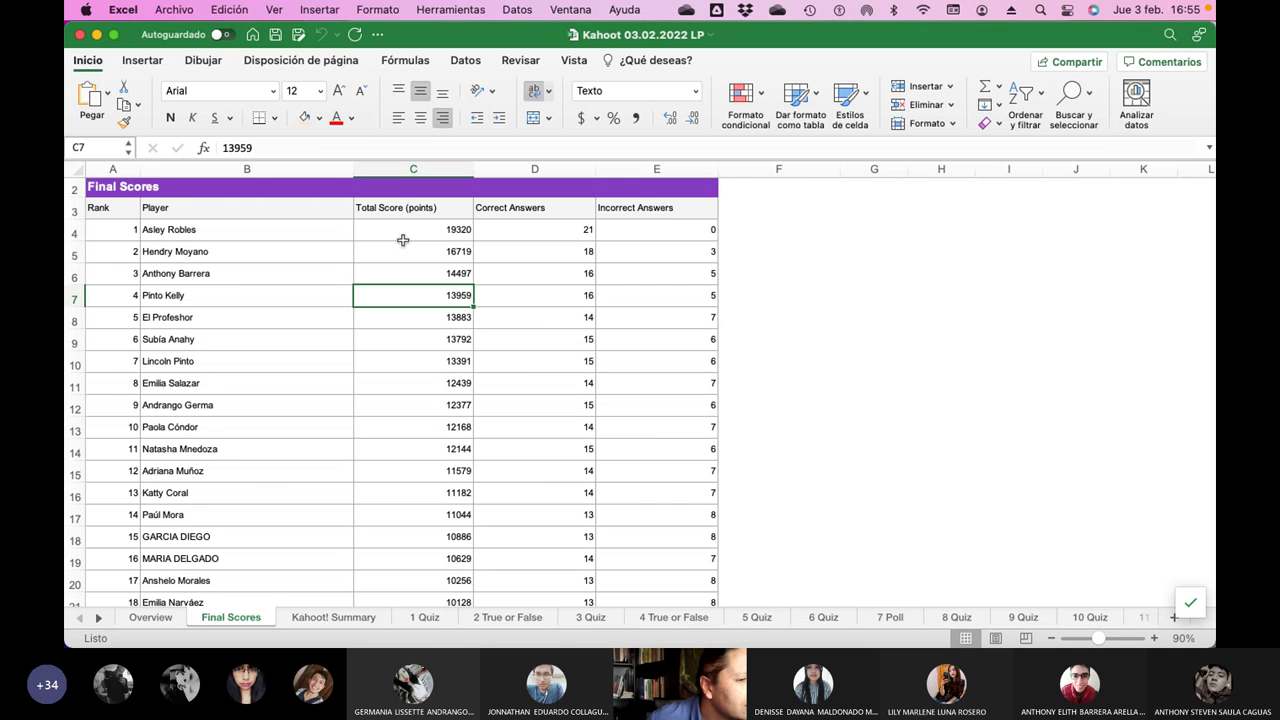
# Step: Look over the Final Scores sheet, enlarge it to 189%, and compare the correct answers of the third- and fourth-ranked players
pyautogui.scroll(-10, 671, 309)
pyautogui.scroll(10, 671, 309)
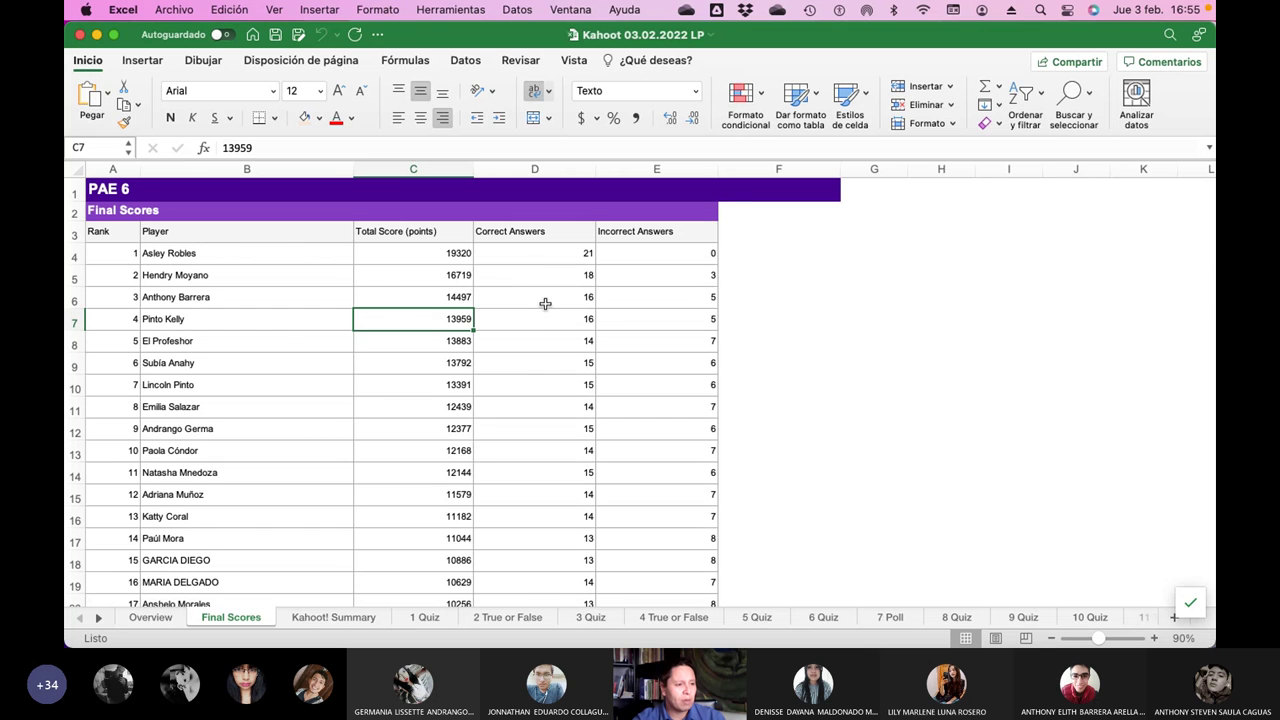
pyautogui.click(578, 277)
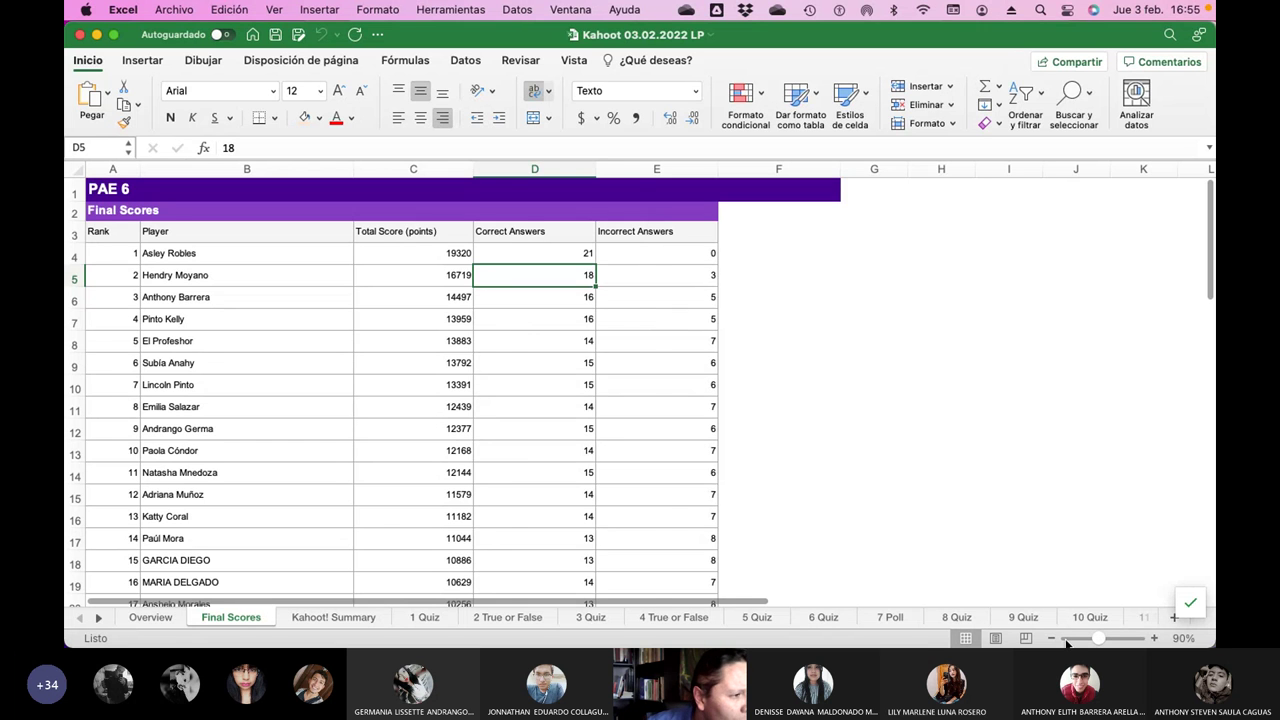
pyautogui.moveTo(1098, 638); pyautogui.dragTo(1108, 638)
pyautogui.hscroll(5, 999, 553)
pyautogui.scroll(-3, 999, 551)
pyautogui.click(808, 306)
pyautogui.click(796, 337)
pyautogui.click(795, 318)
pyautogui.click(806, 354)
pyautogui.click(790, 300)
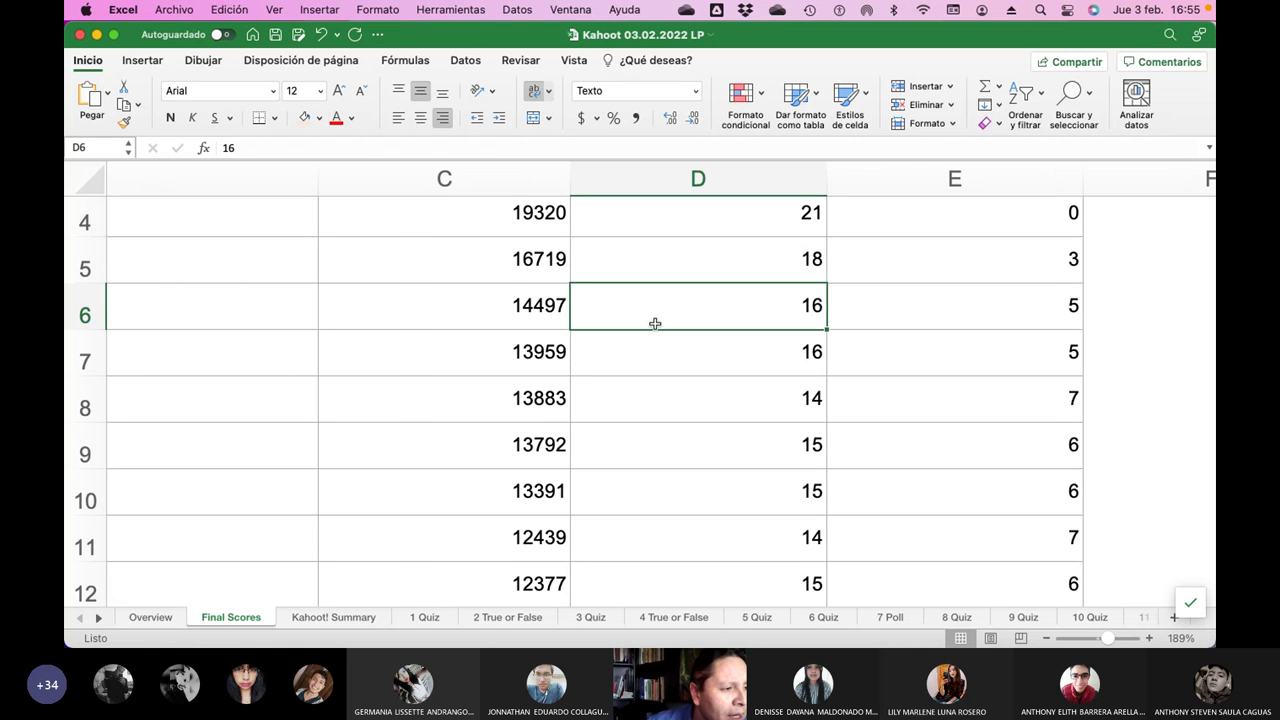
# Step: Compare the total scores of the third- and fourth-ranked players in the Final Scores sheet
pyautogui.click(527, 308)
pyautogui.click(545, 364)
pyautogui.click(556, 321)
pyautogui.click(555, 360)
pyautogui.click(559, 309)
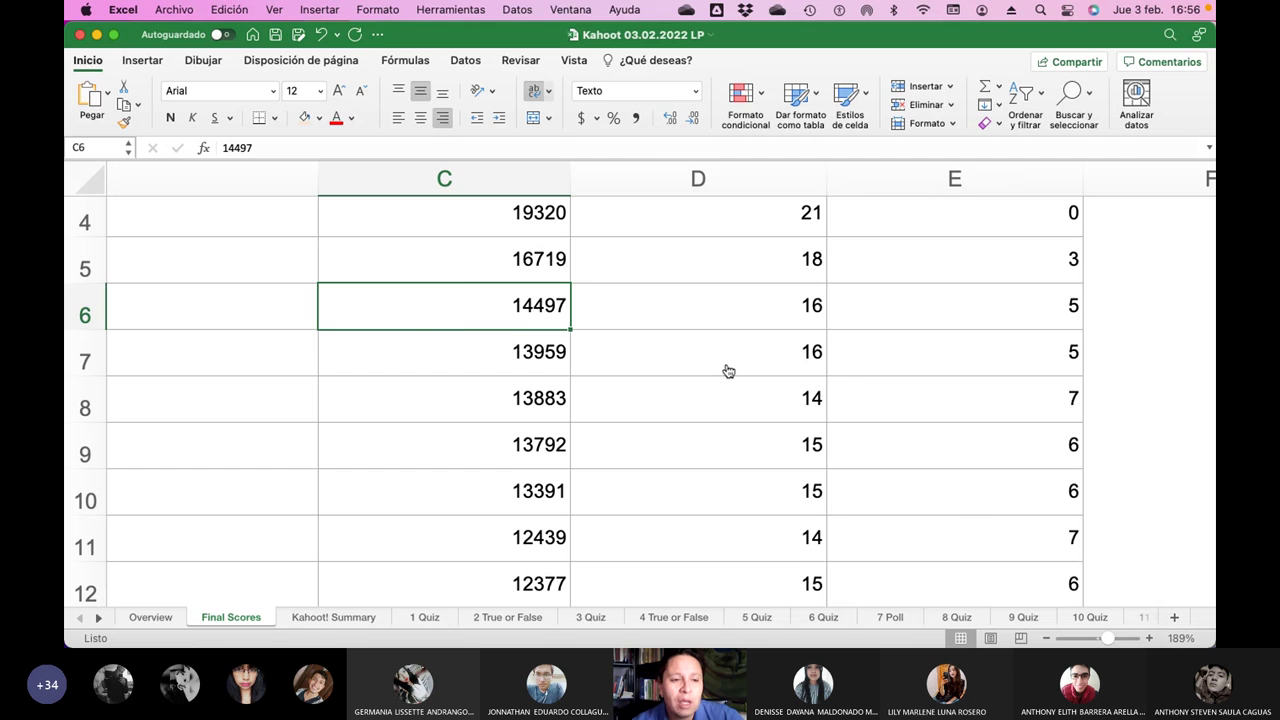
# Step: Return to the Mentimeter presentation in Safari and view the audience question about how the Kahoot is weighted
pyautogui.press('super+Tab')
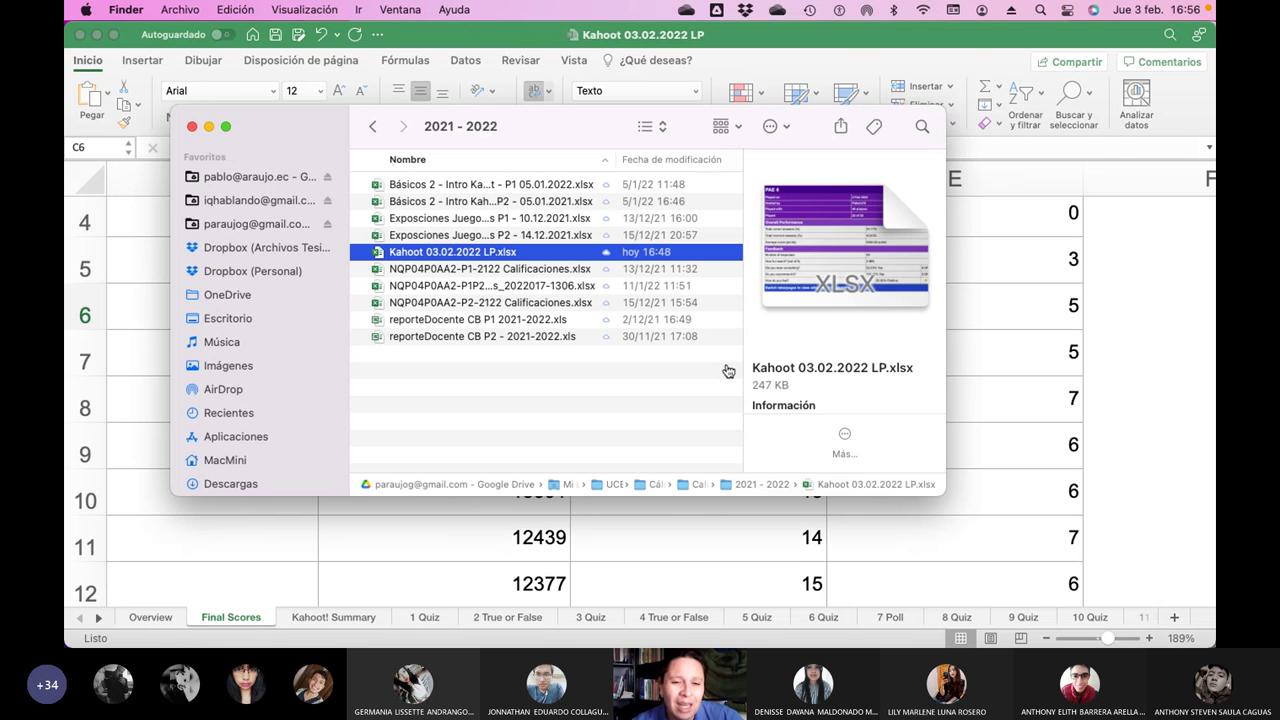
pyautogui.press('super+Tab')
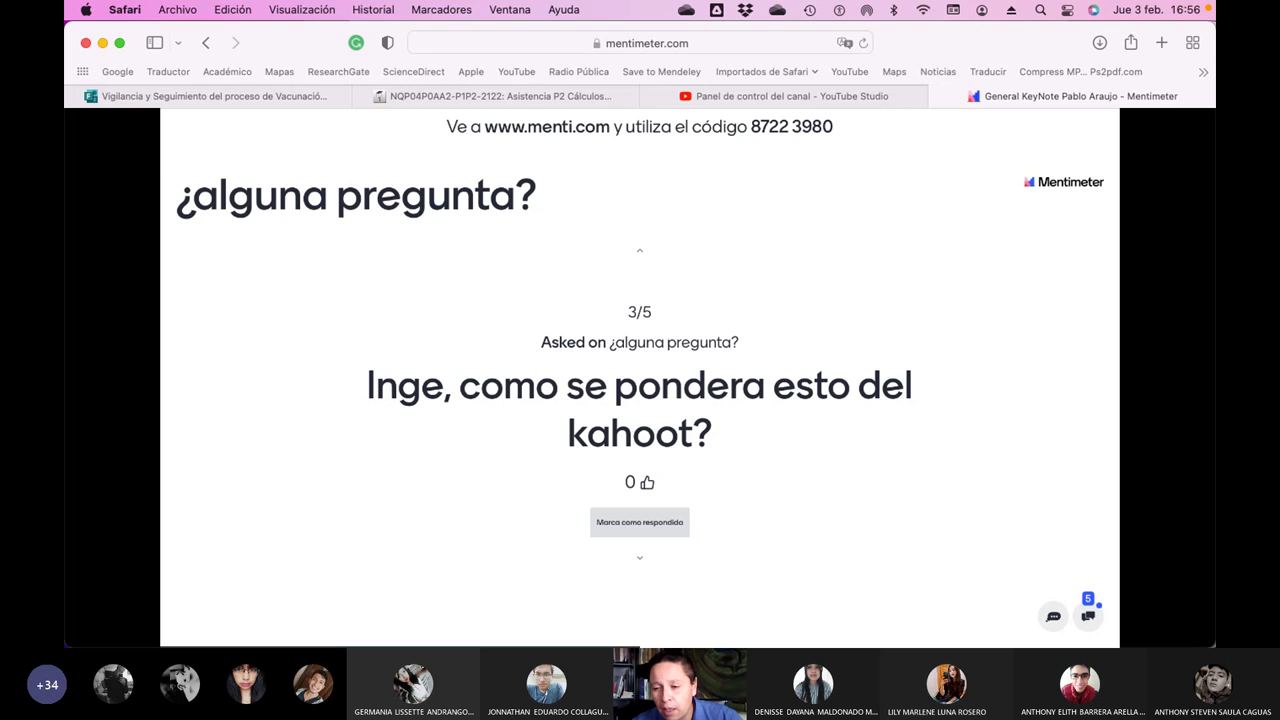
pyautogui.press('super+Tab')
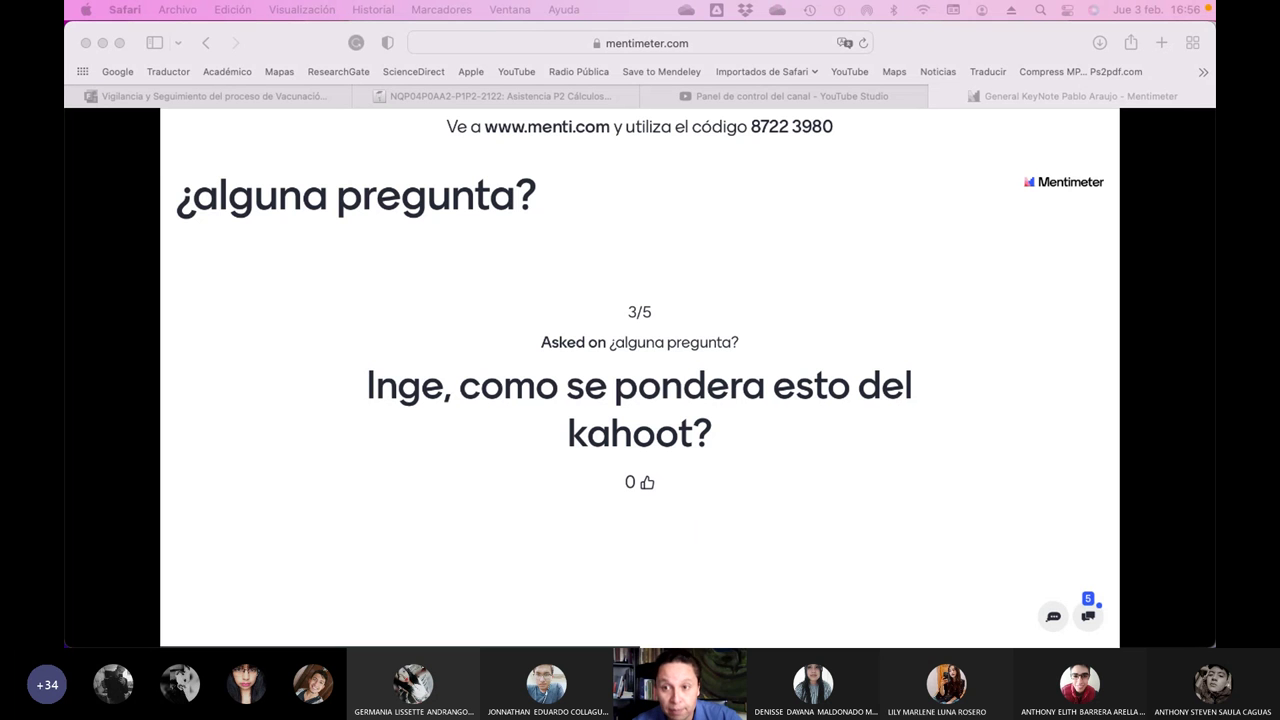
pyautogui.click(635, 542)
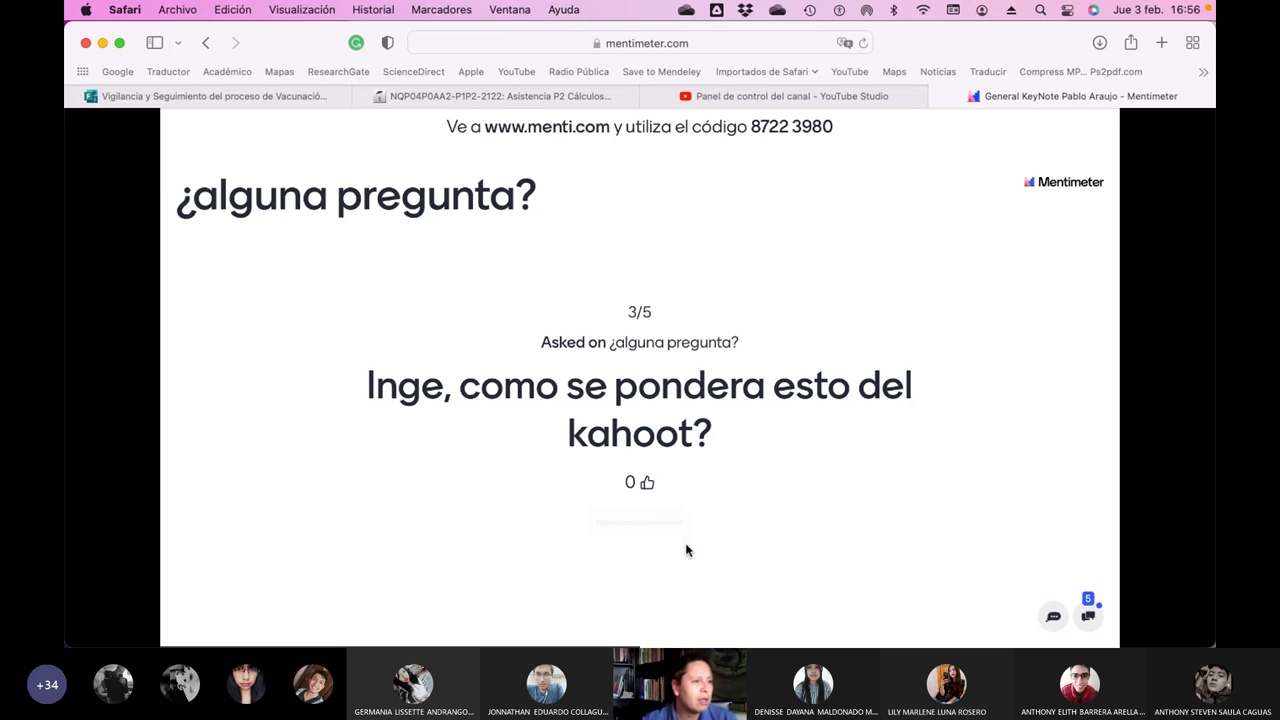
# Step: Switch to the virtual campus and open the grader report of the Cálculos Básicos en Ingeniería Química II course with the course navigation hidden
pyautogui.click(466, 97)
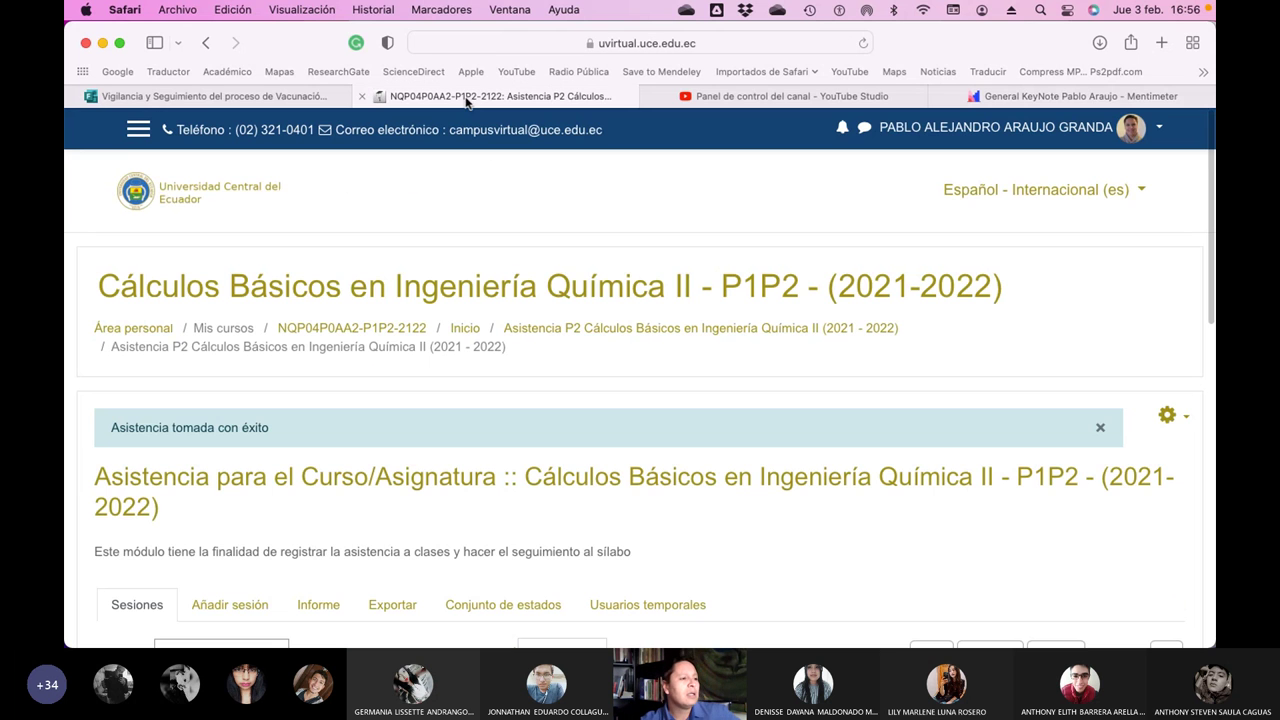
pyautogui.click(138, 130)
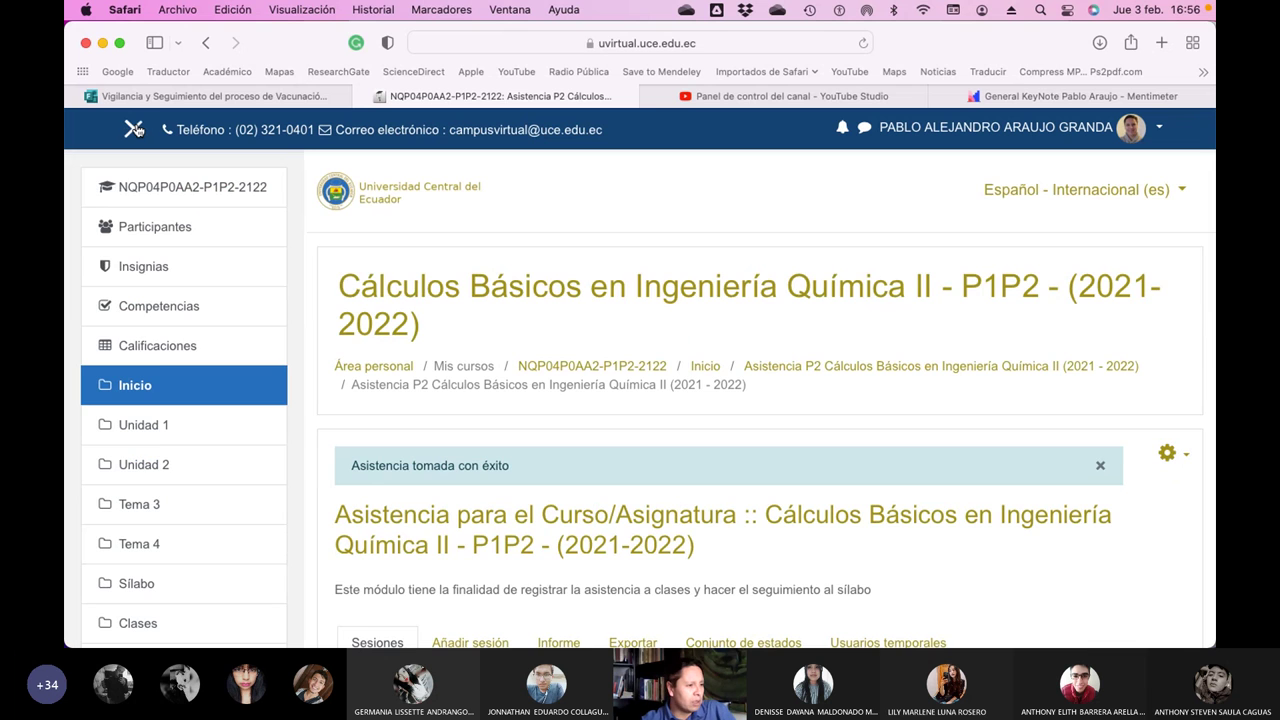
pyautogui.click(155, 346)
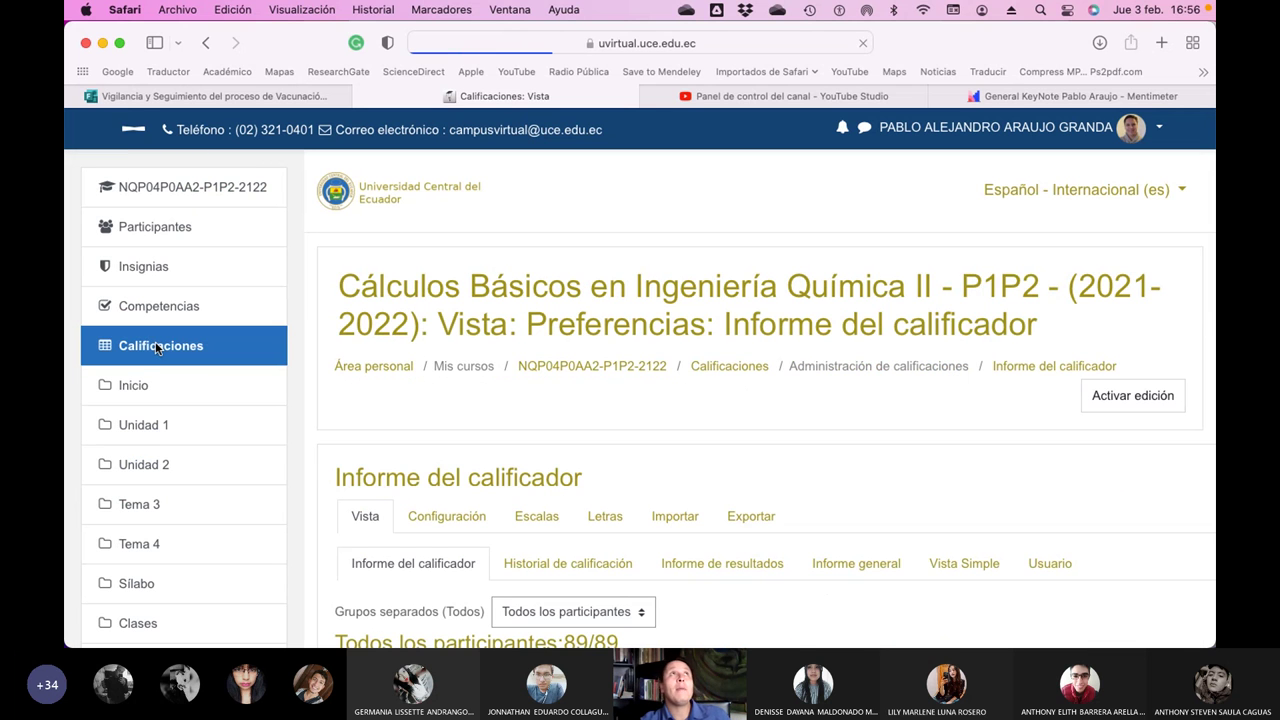
pyautogui.click(133, 129)
# Step: Open the single view of the Lecciones Personales grade item from the grader report
pyautogui.scroll(-5, 516, 476)
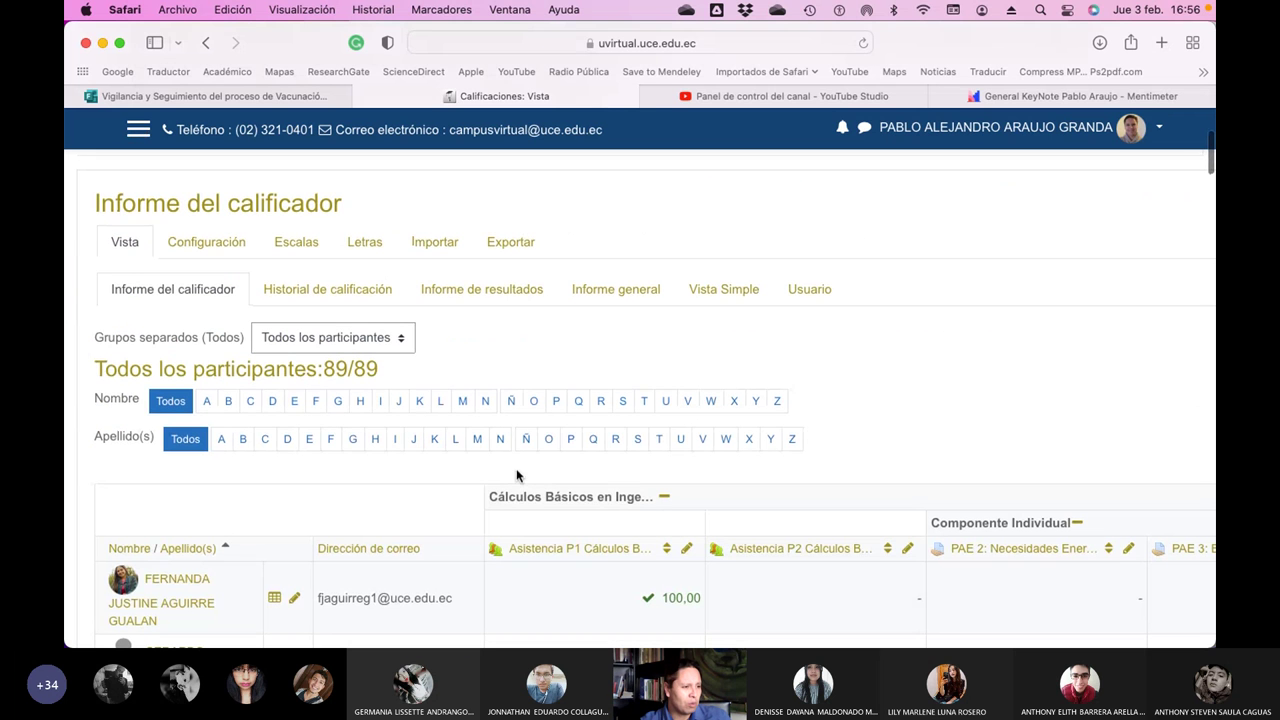
pyautogui.scroll(-3, 486, 357)
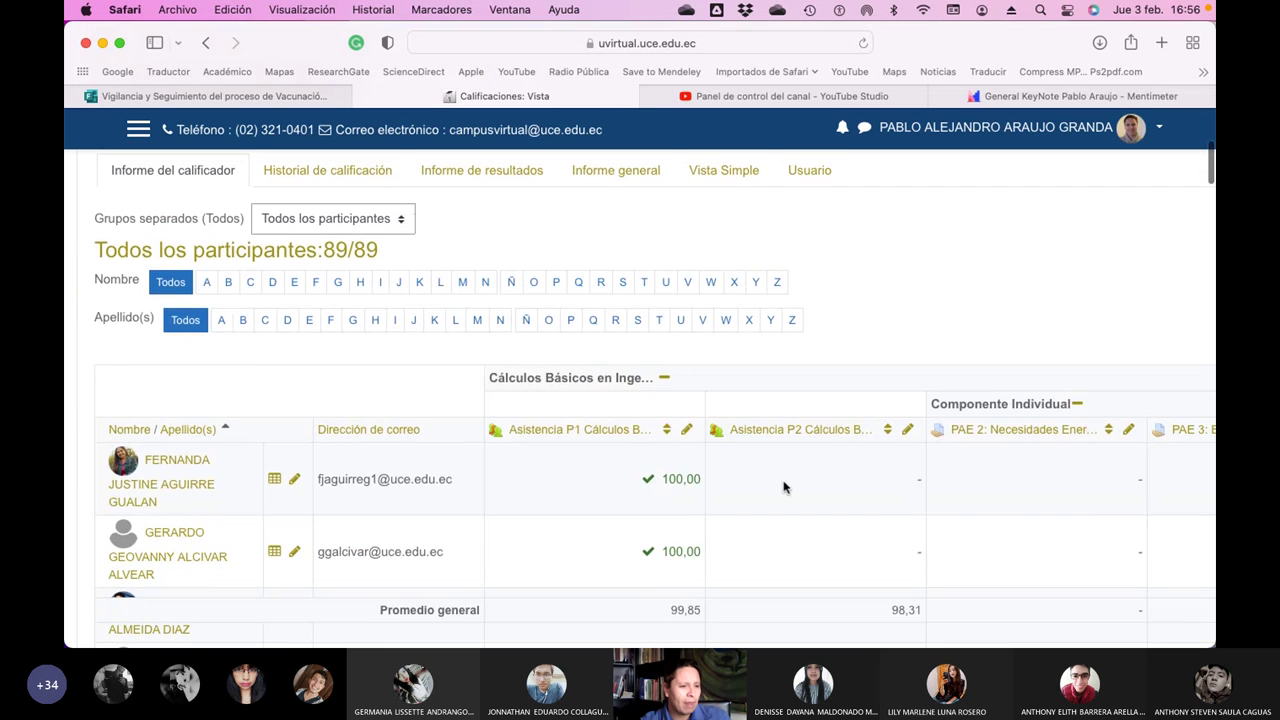
pyautogui.hscroll(6, 786, 486)
pyautogui.hscroll(1, 785, 488)
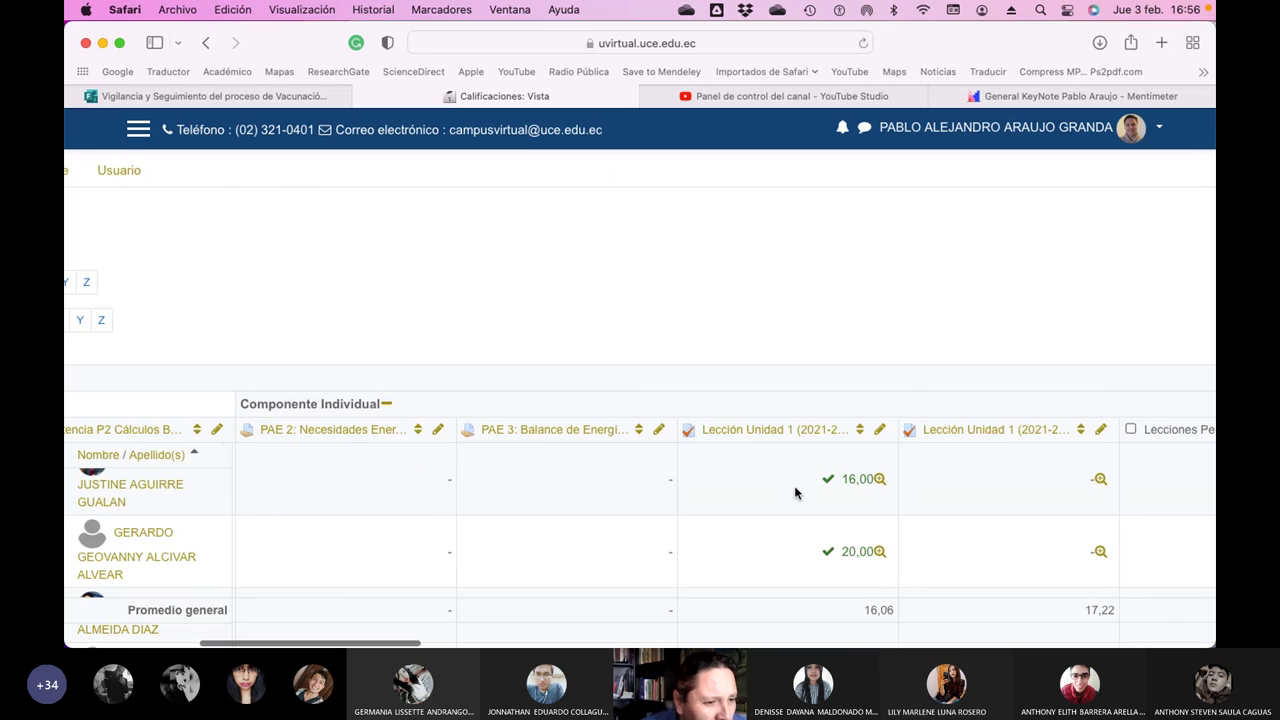
pyautogui.hscroll(4, 797, 488)
pyautogui.click(1017, 431)
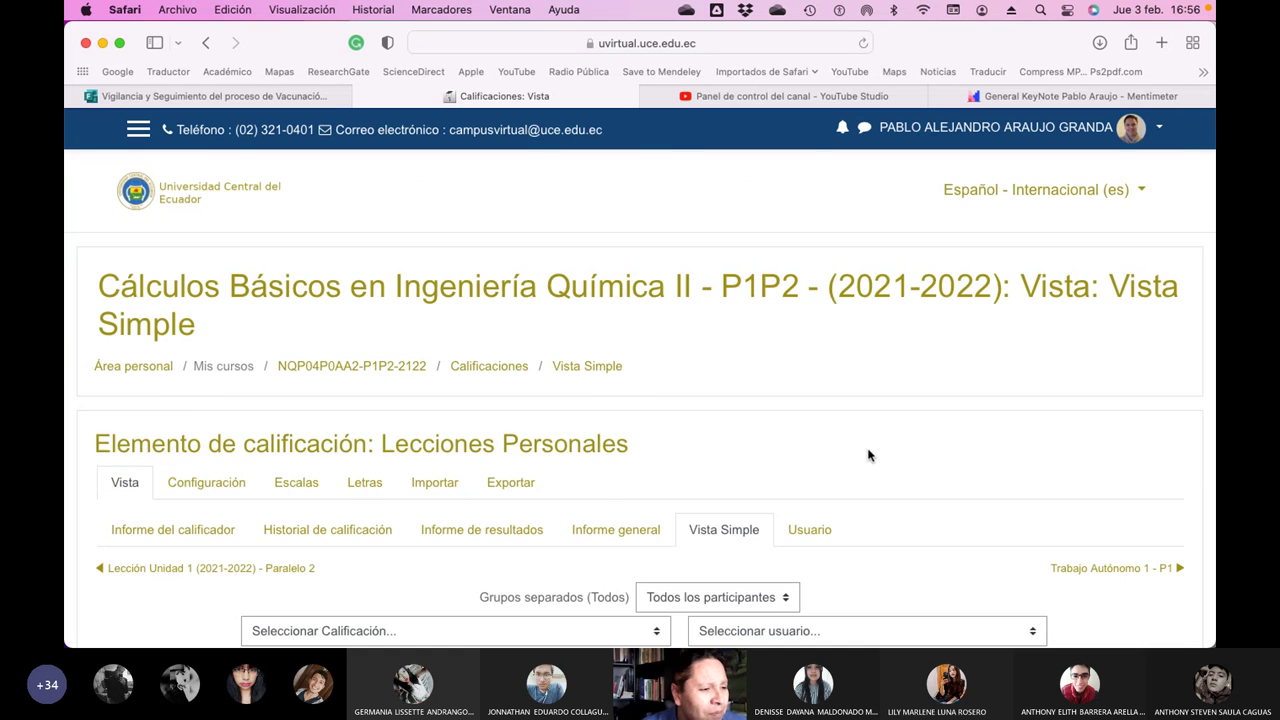
# Step: Examine the students' grades in the Lecciones Personales item, checking which students have a grade entered and which are blank
pyautogui.scroll(-10, 868, 450)
pyautogui.scroll(-5, 868, 450)
pyautogui.scroll(2, 868, 450)
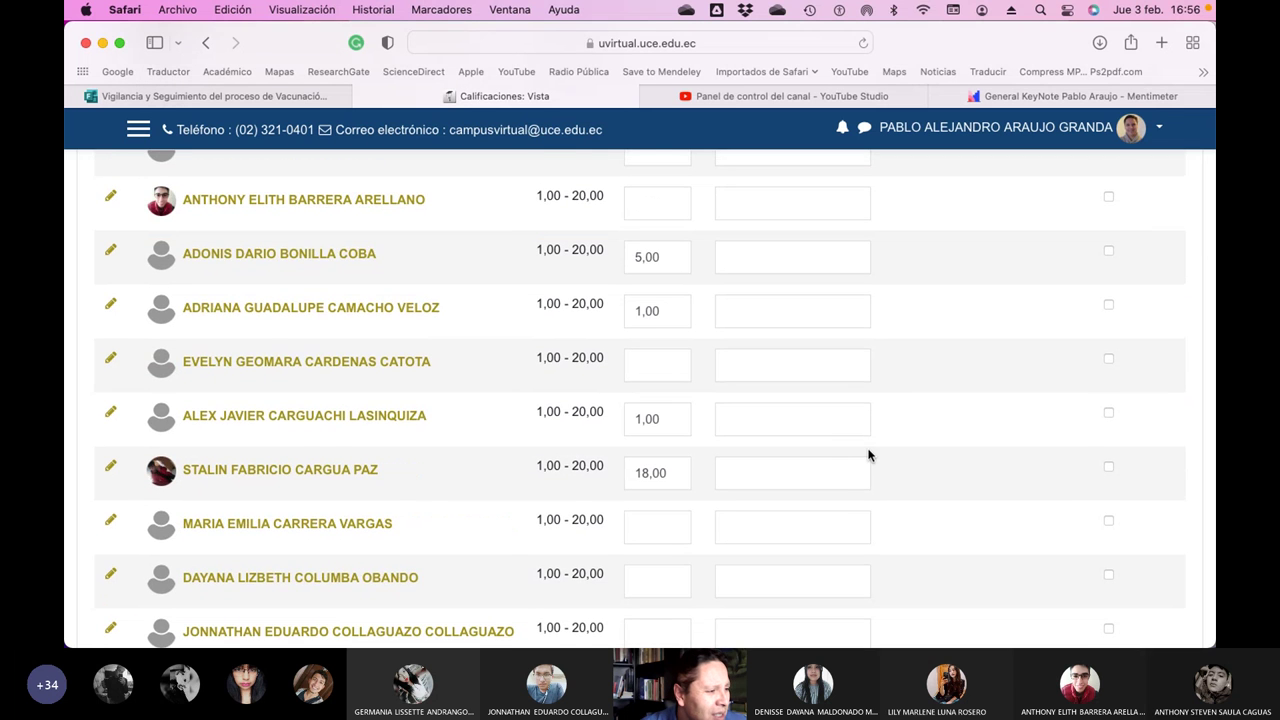
pyautogui.scroll(-5, 868, 455)
pyautogui.scroll(-7, 868, 455)
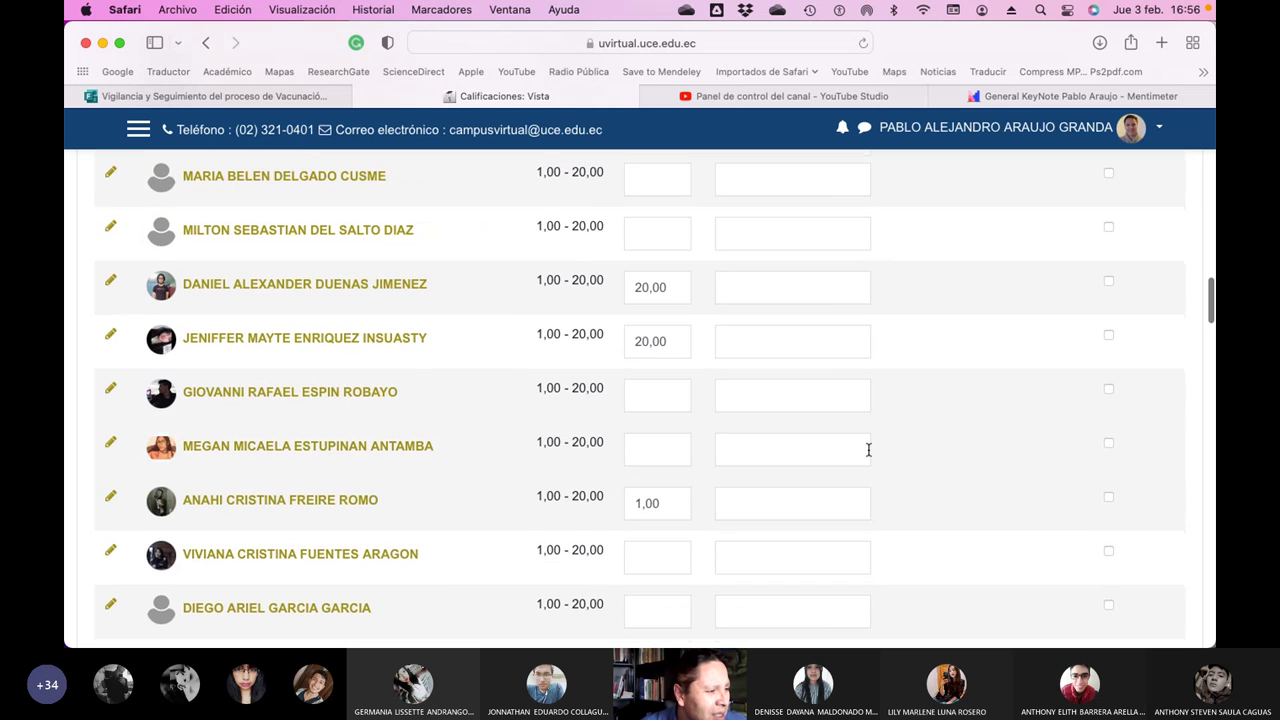
pyautogui.scroll(-7, 868, 450)
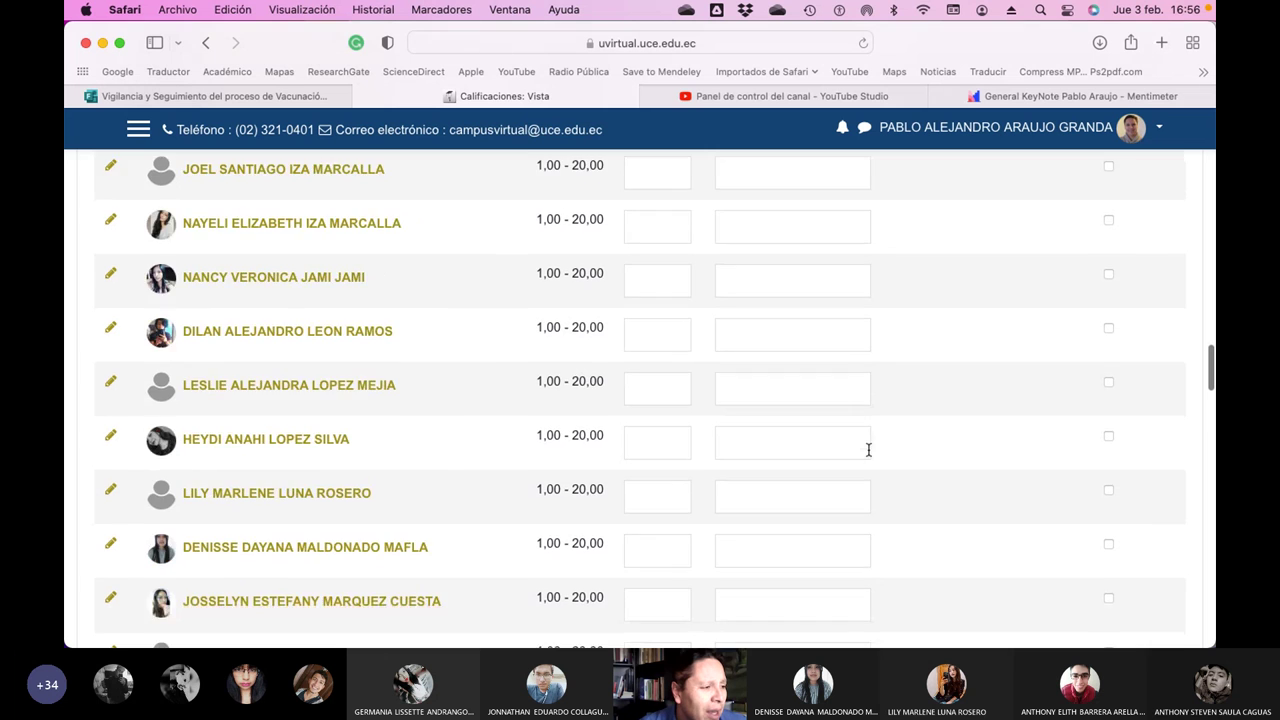
pyautogui.scroll(-9, 868, 450)
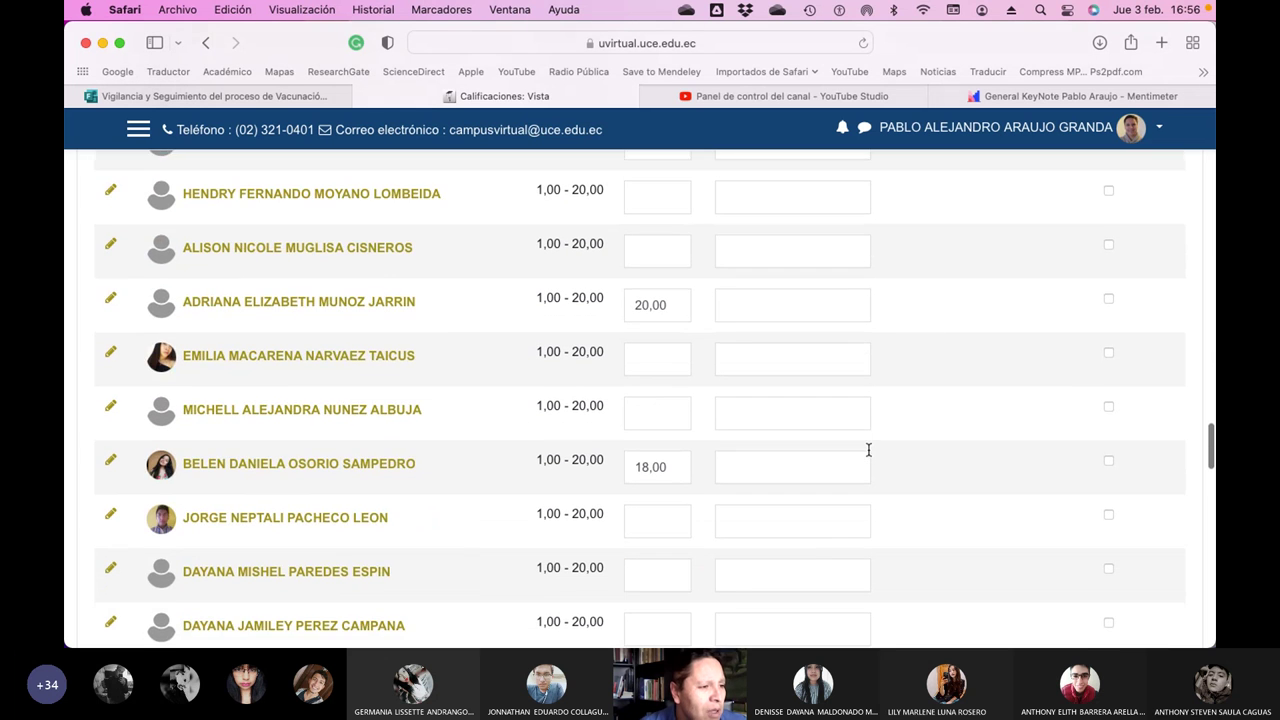
pyautogui.scroll(20, 868, 450)
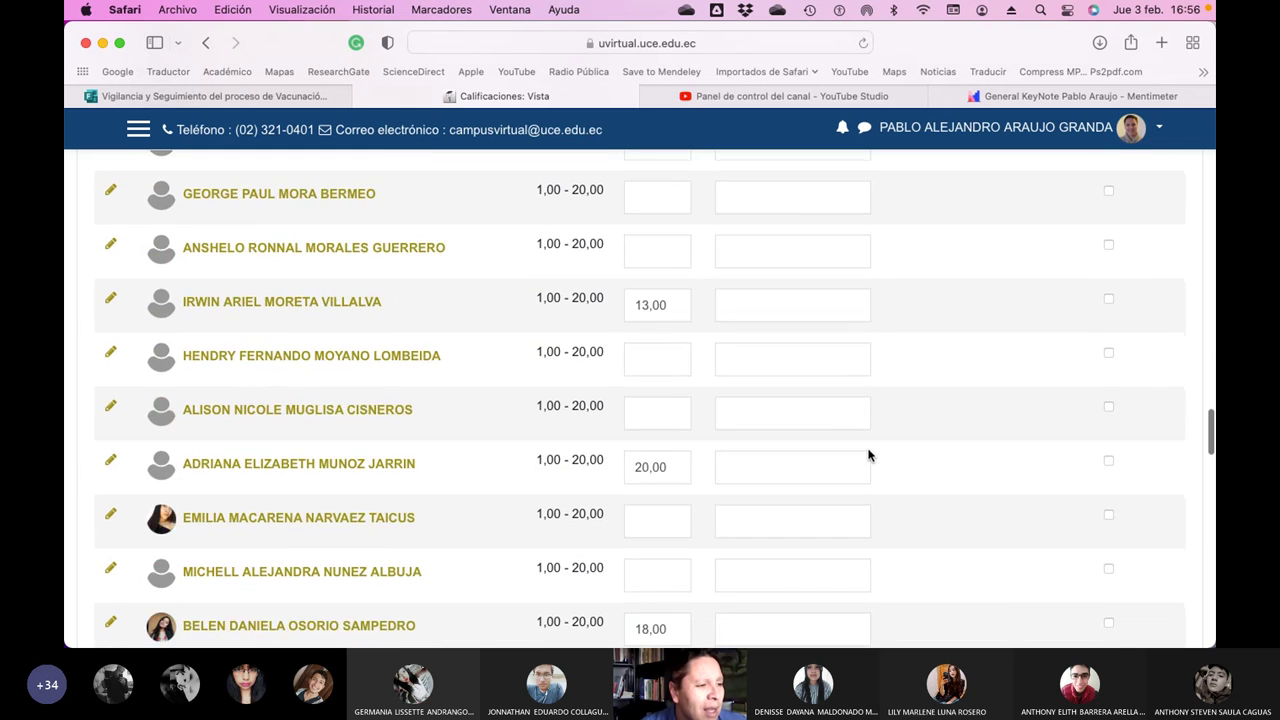
# Step: Filter the Lecciones Personales grades to the Paralelo 2 group and check the grades entered for its students
pyautogui.scroll(-4, 868, 452)
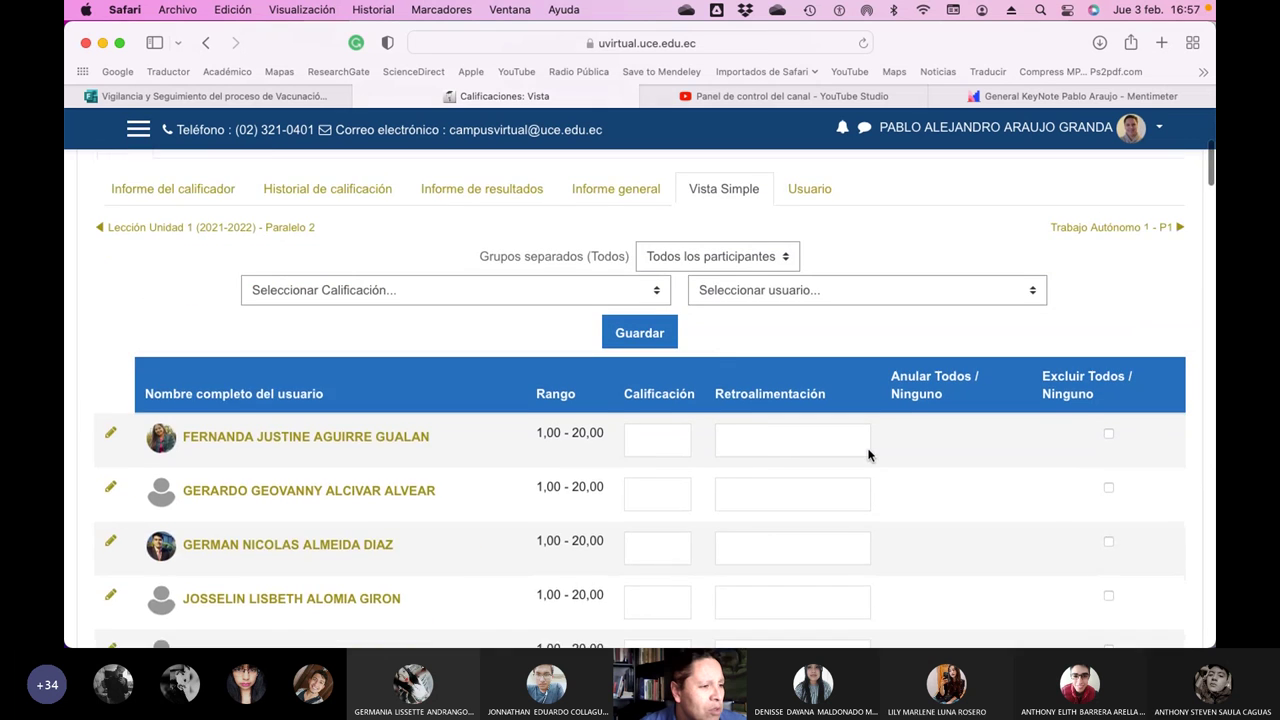
pyautogui.scroll(1, 868, 452)
pyautogui.click(771, 340)
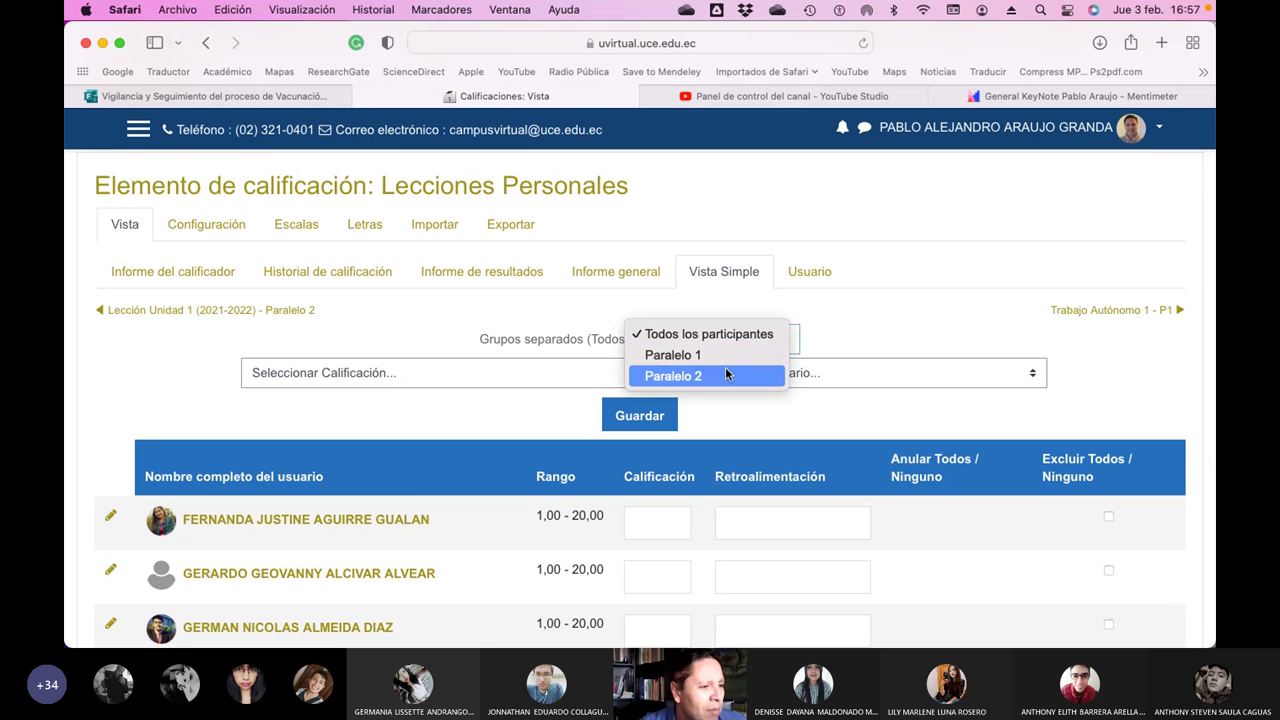
pyautogui.click(717, 371)
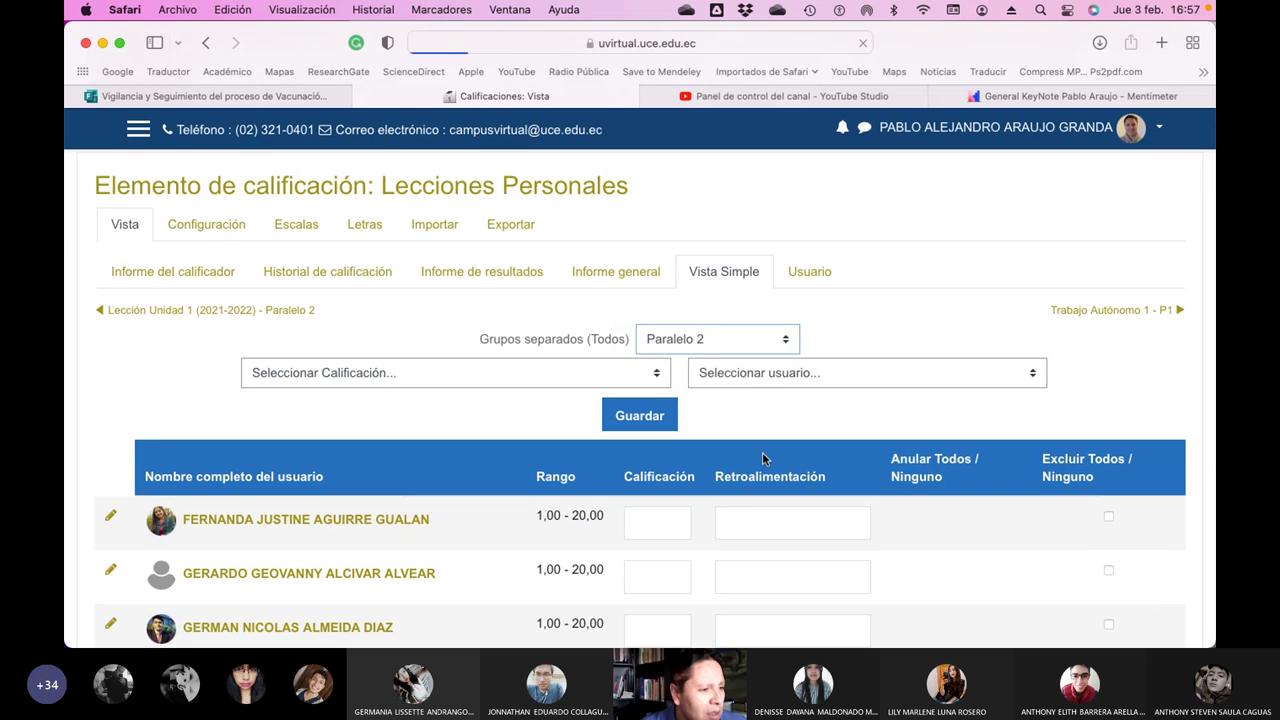
pyautogui.scroll(-10, 766, 460)
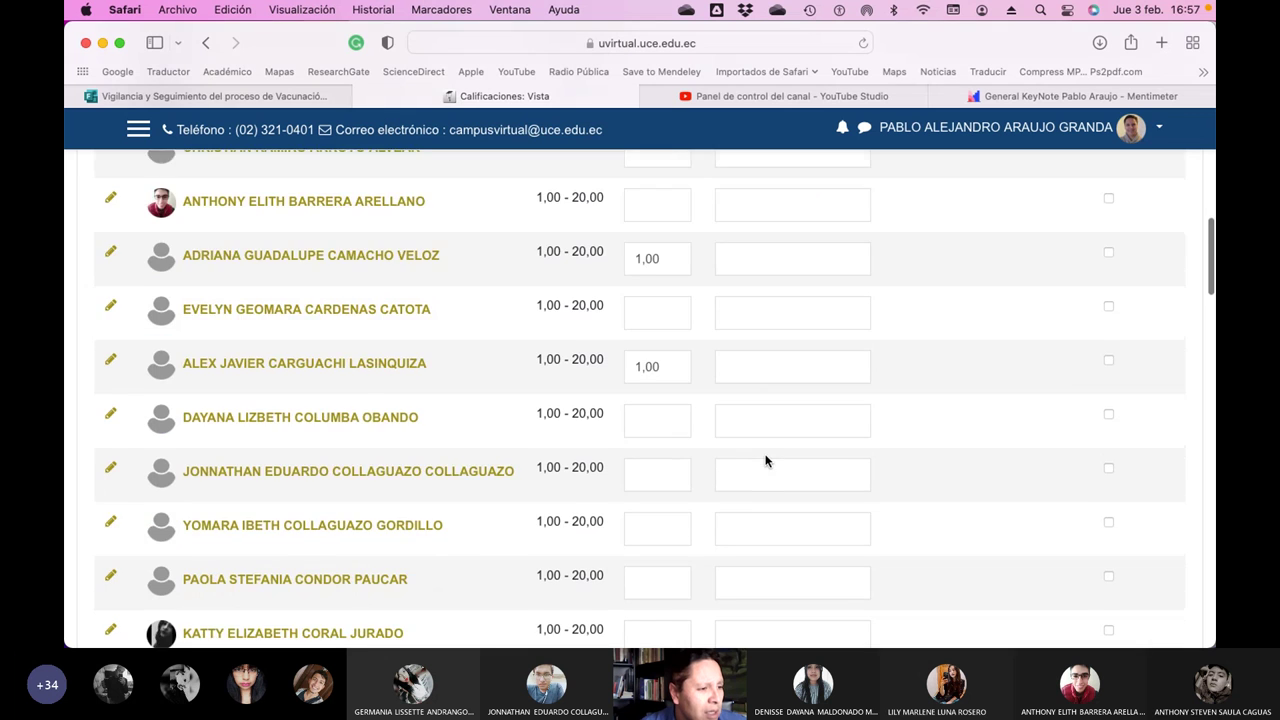
pyautogui.scroll(-10, 766, 460)
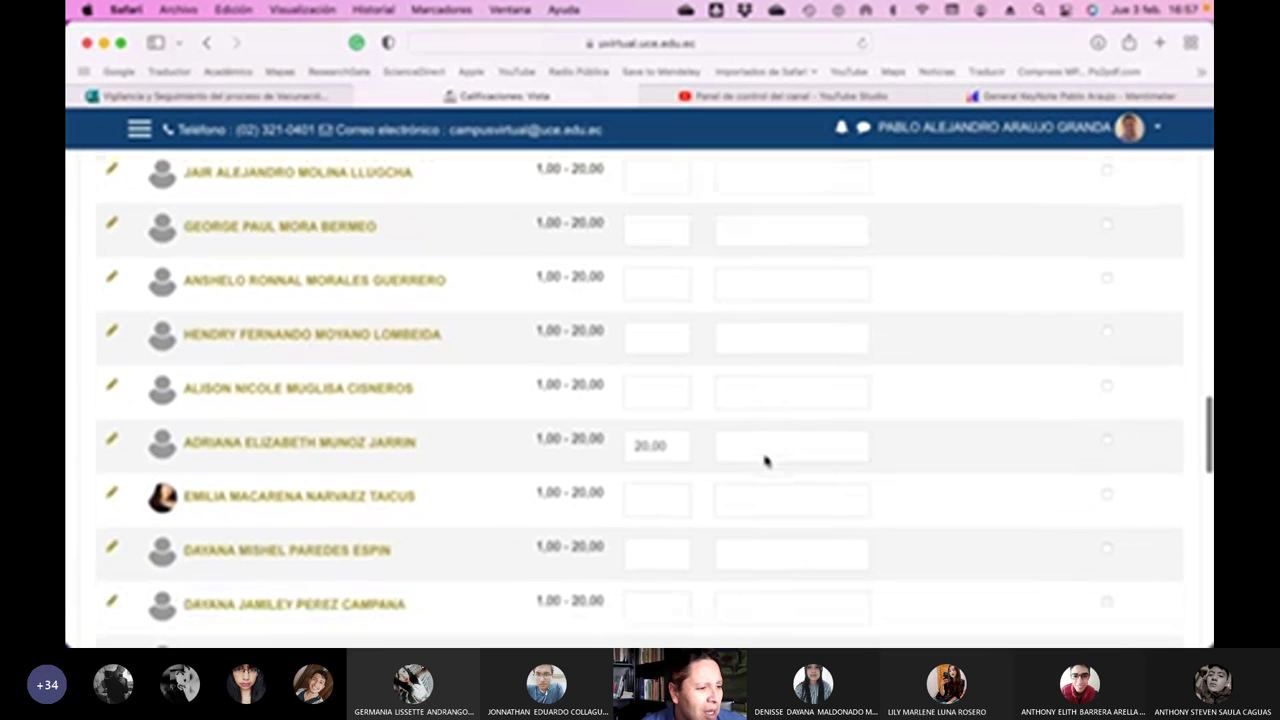
pyautogui.scroll(-7, 766, 460)
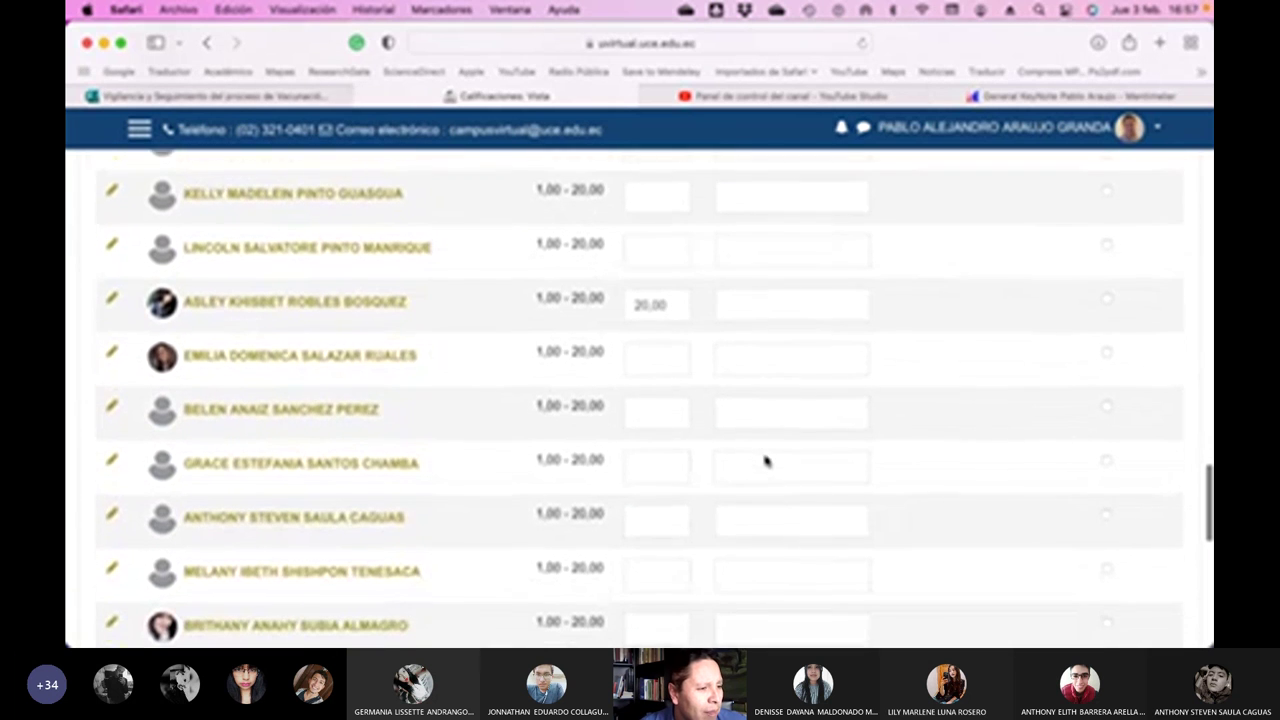
pyautogui.scroll(-6, 765, 455)
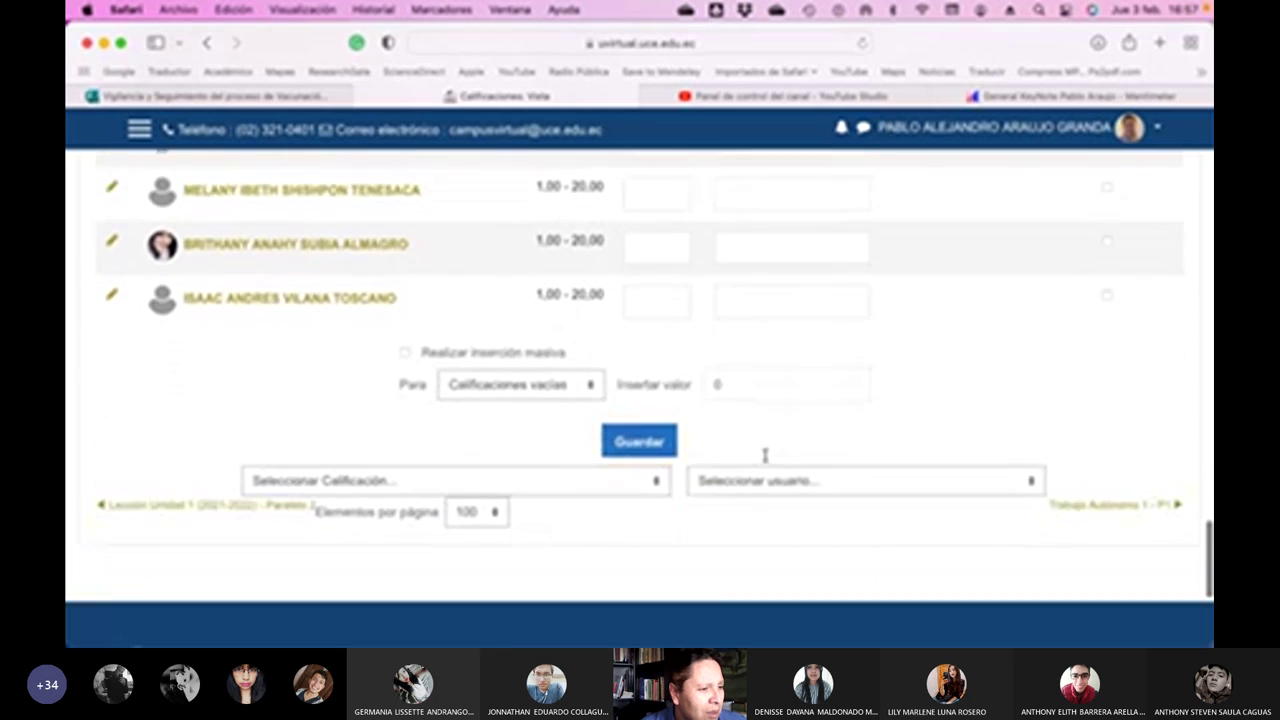
pyautogui.scroll(10, 767, 460)
pyautogui.scroll(15, 766, 460)
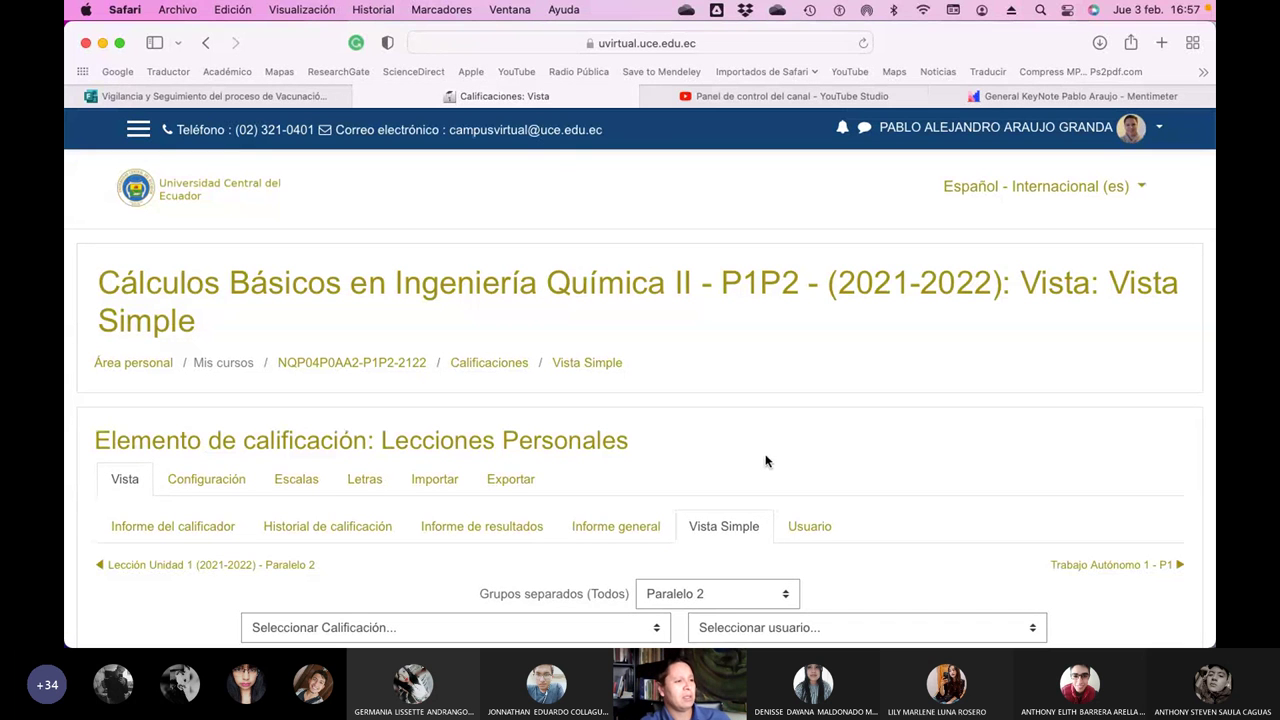
# Step: Return to the Mentimeter presentation and mark the audience questions on weighting, answers not loading, internet trouble and more time as answered
pyautogui.click(1035, 97)
pyautogui.click(646, 524)
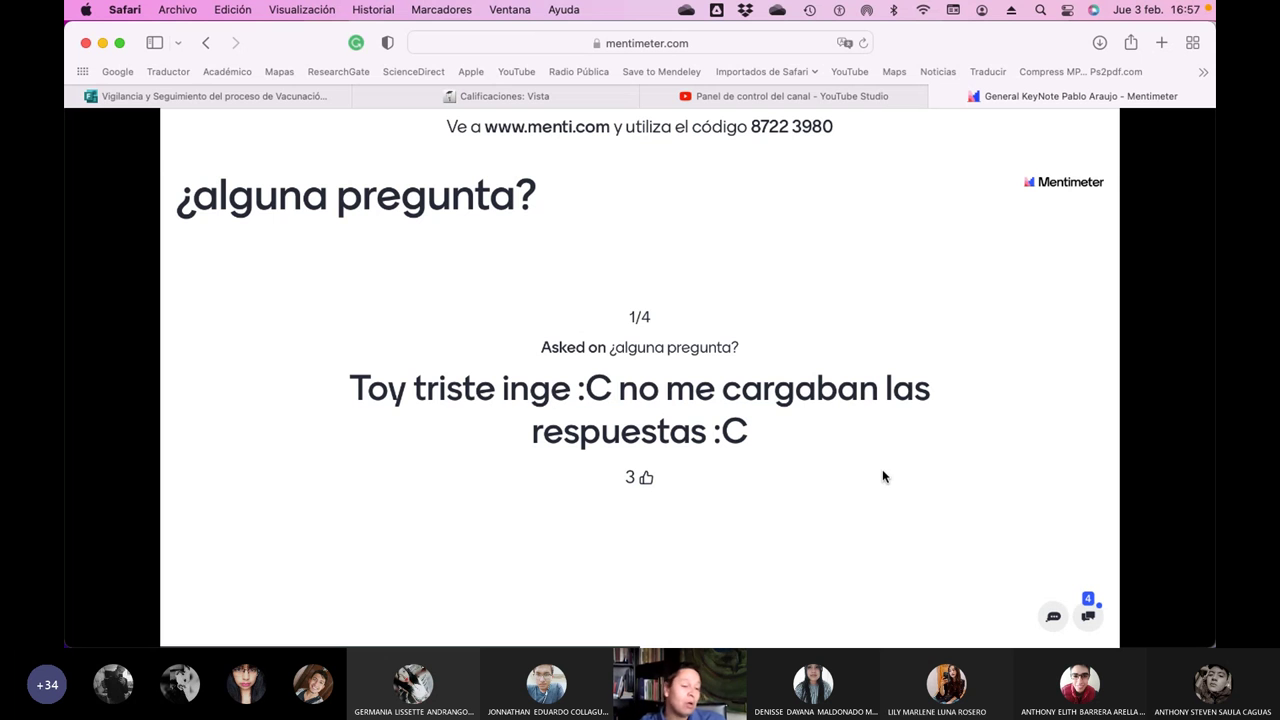
pyautogui.moveTo(746, 486)
pyautogui.click(665, 519)
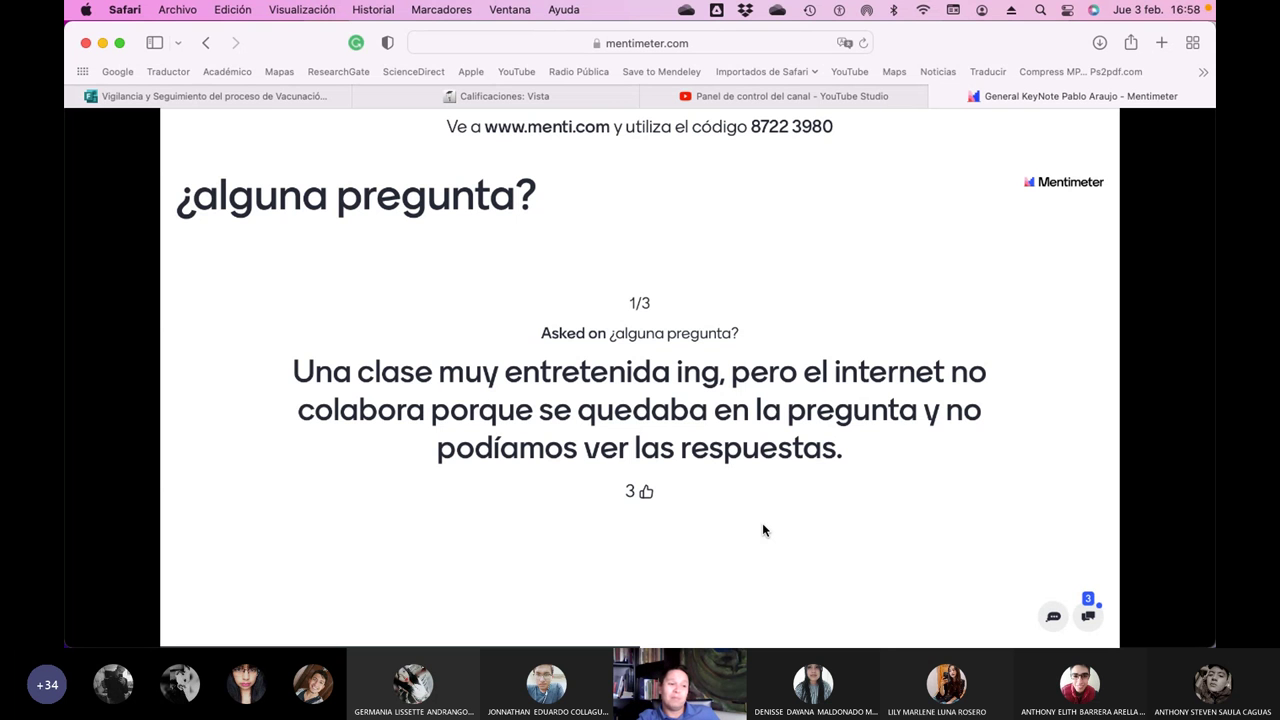
pyautogui.moveTo(643, 543)
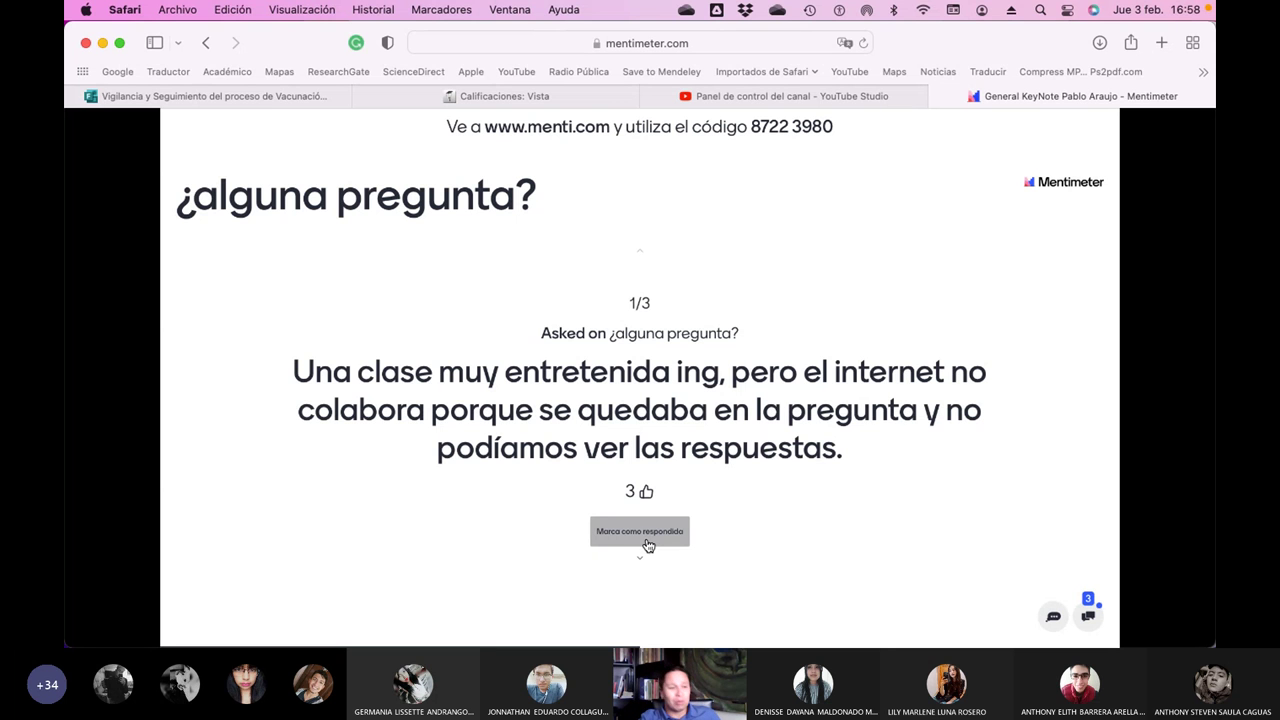
pyautogui.click(651, 535)
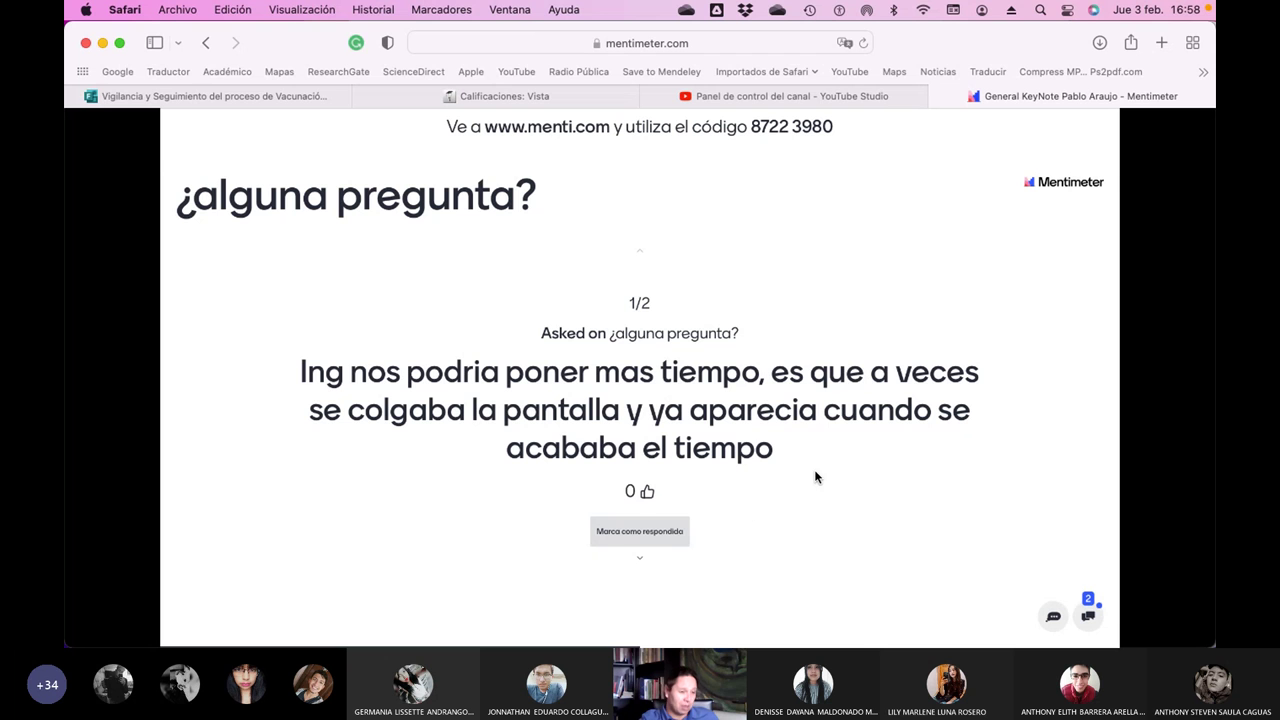
pyautogui.click(645, 533)
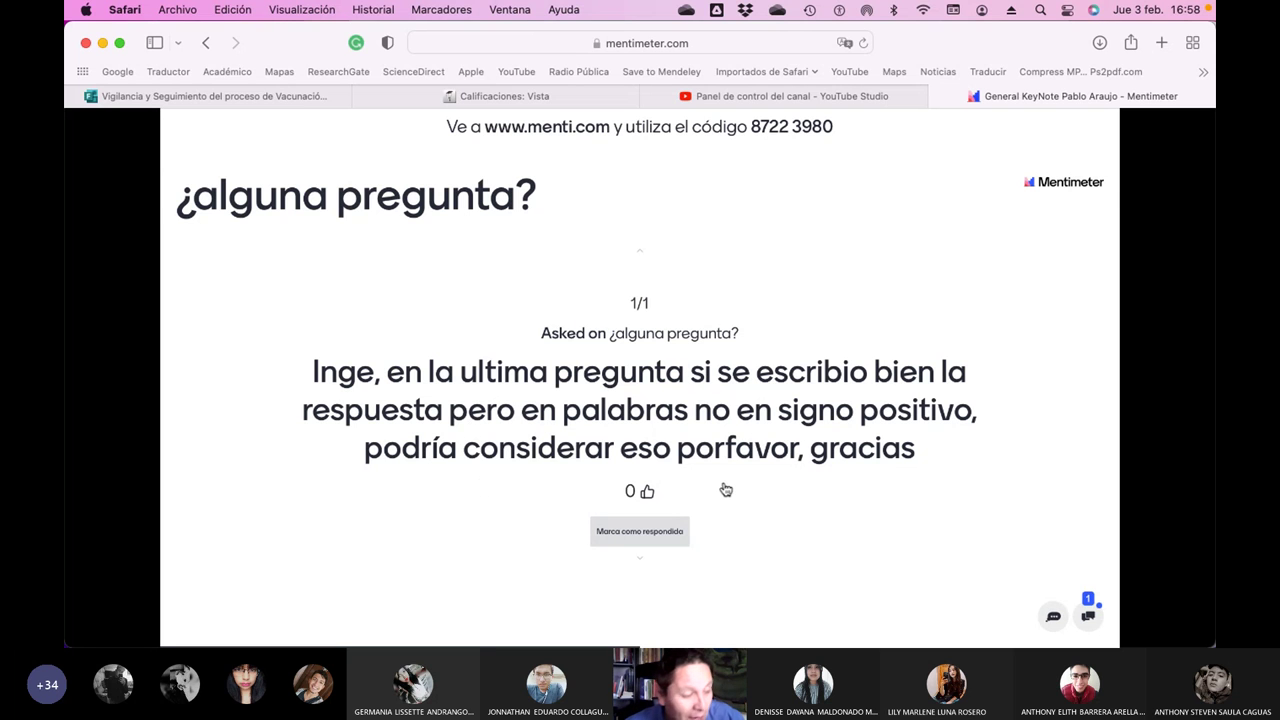
# Step: Switch to the Kahoot 03.02.2022 LP workbook in Excel and find the heat and work sign questions on the Kahoot! Summary sheet
pyautogui.press('super+Tab')
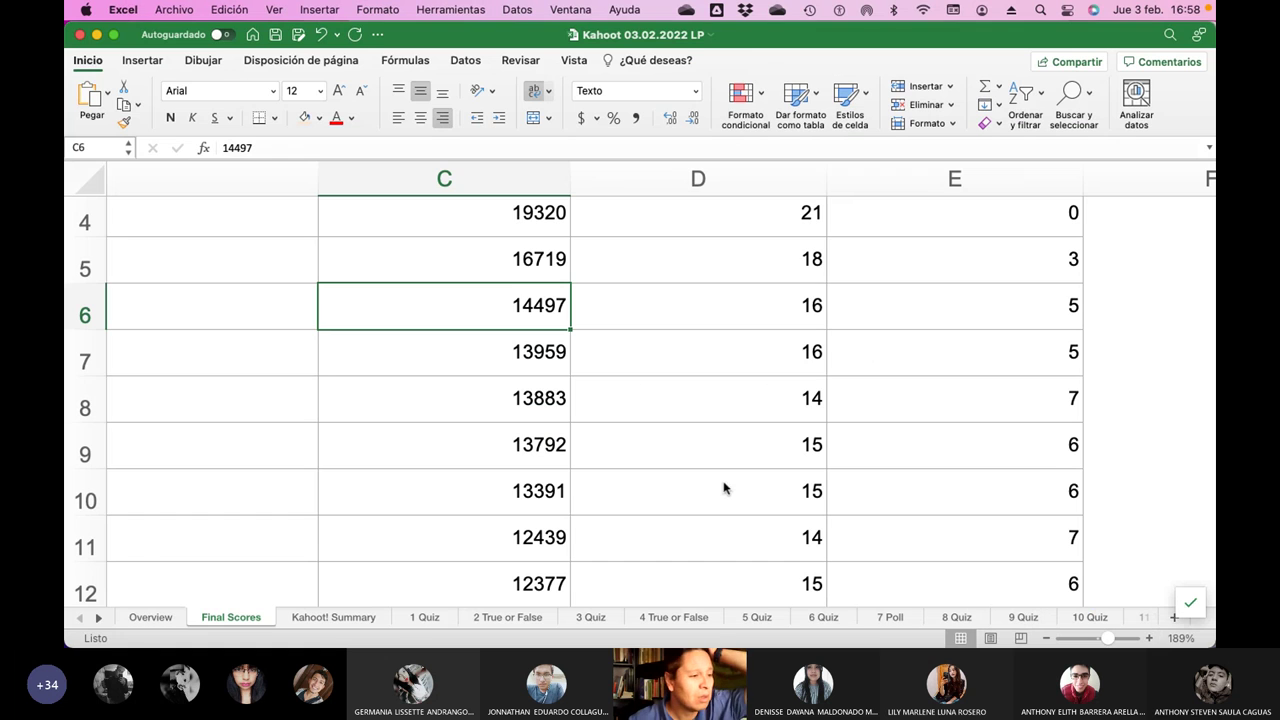
pyautogui.click(369, 616)
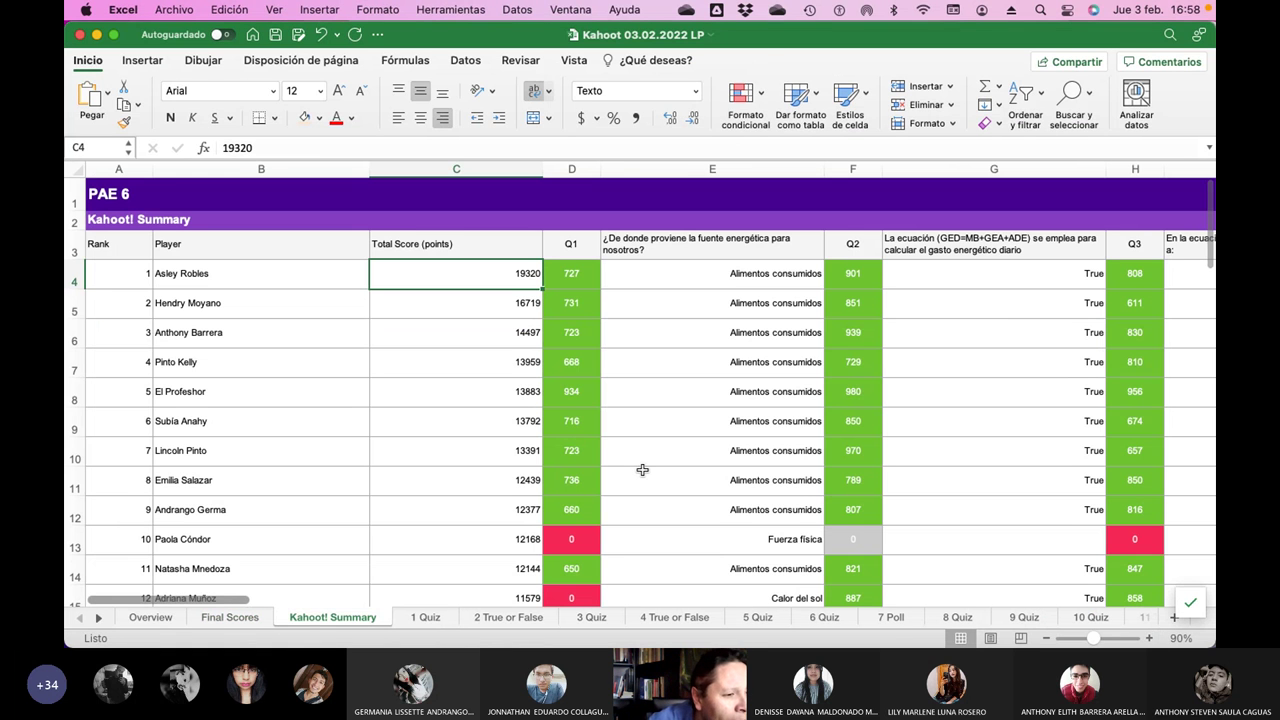
pyautogui.scroll(-5, 642, 470)
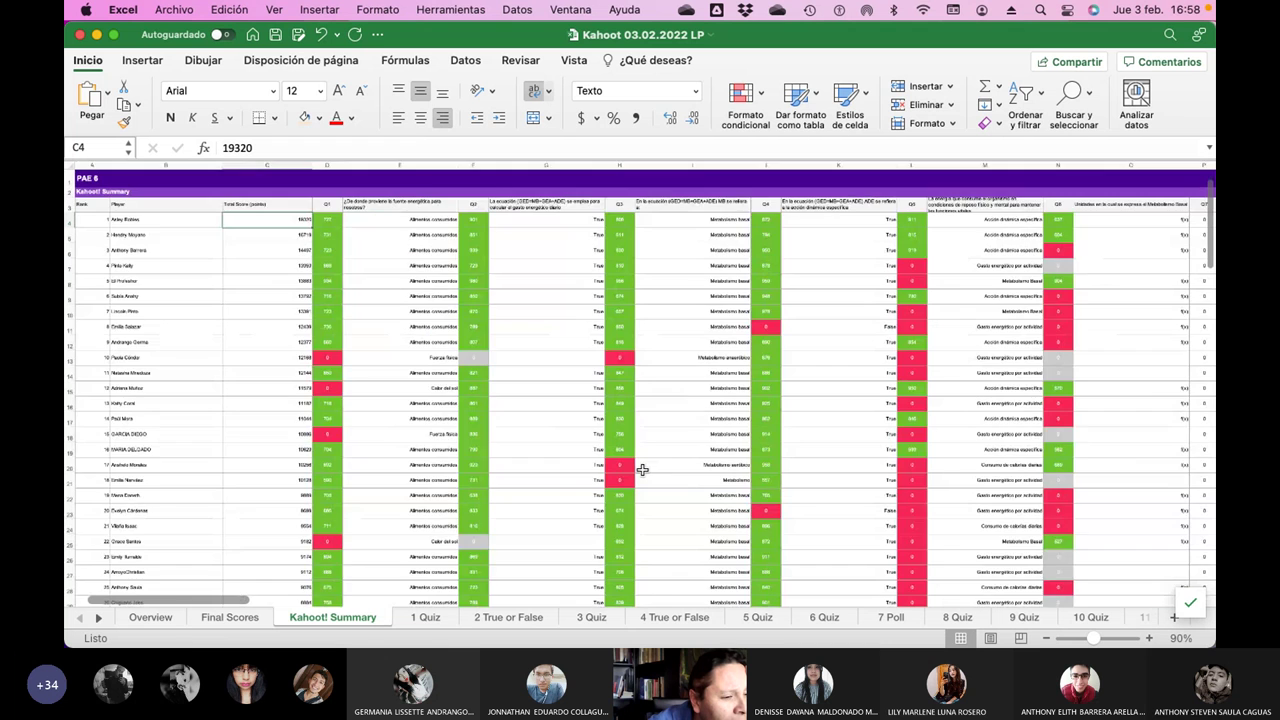
pyautogui.scroll(5, 642, 470)
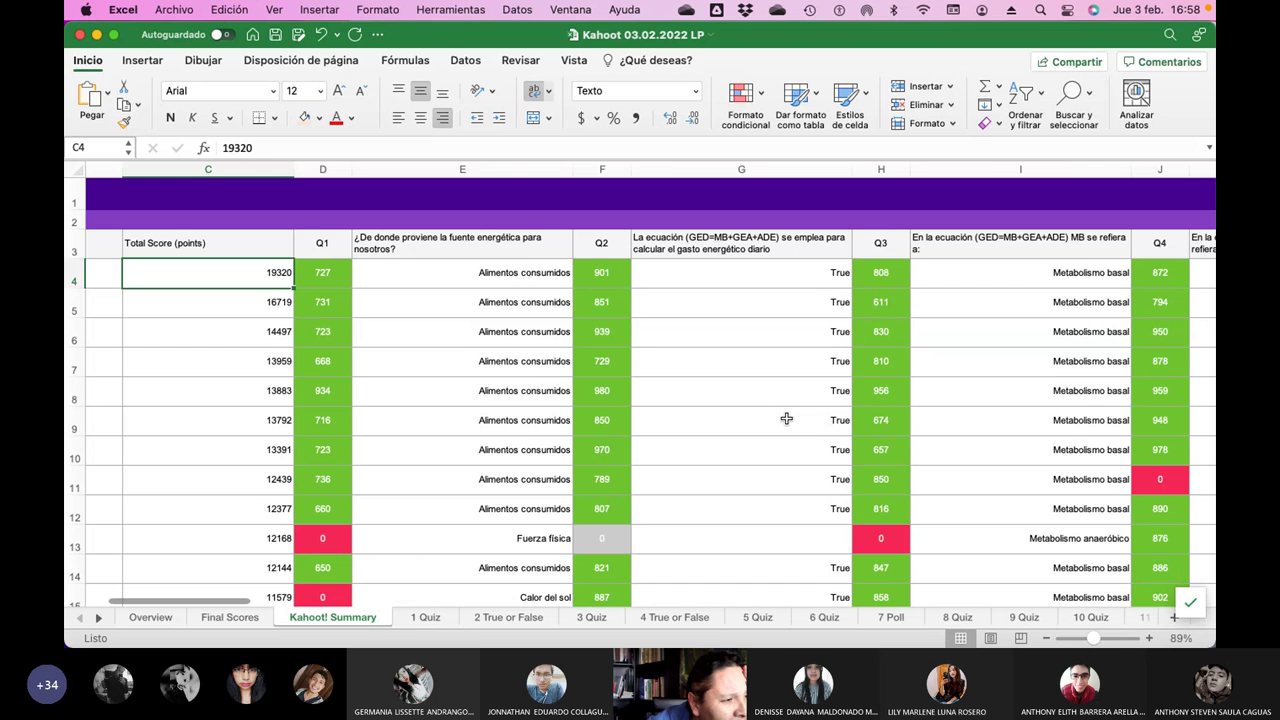
pyautogui.hscroll(5, 786, 418)
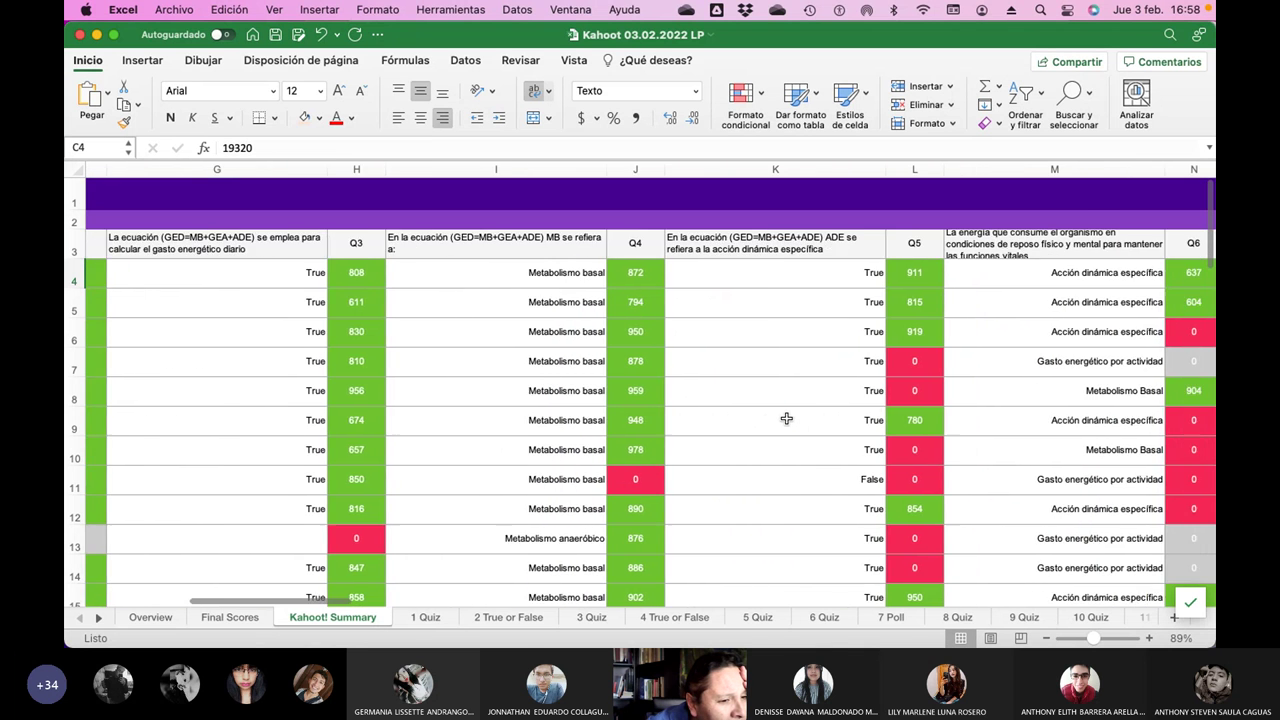
pyautogui.hscroll(5, 786, 418)
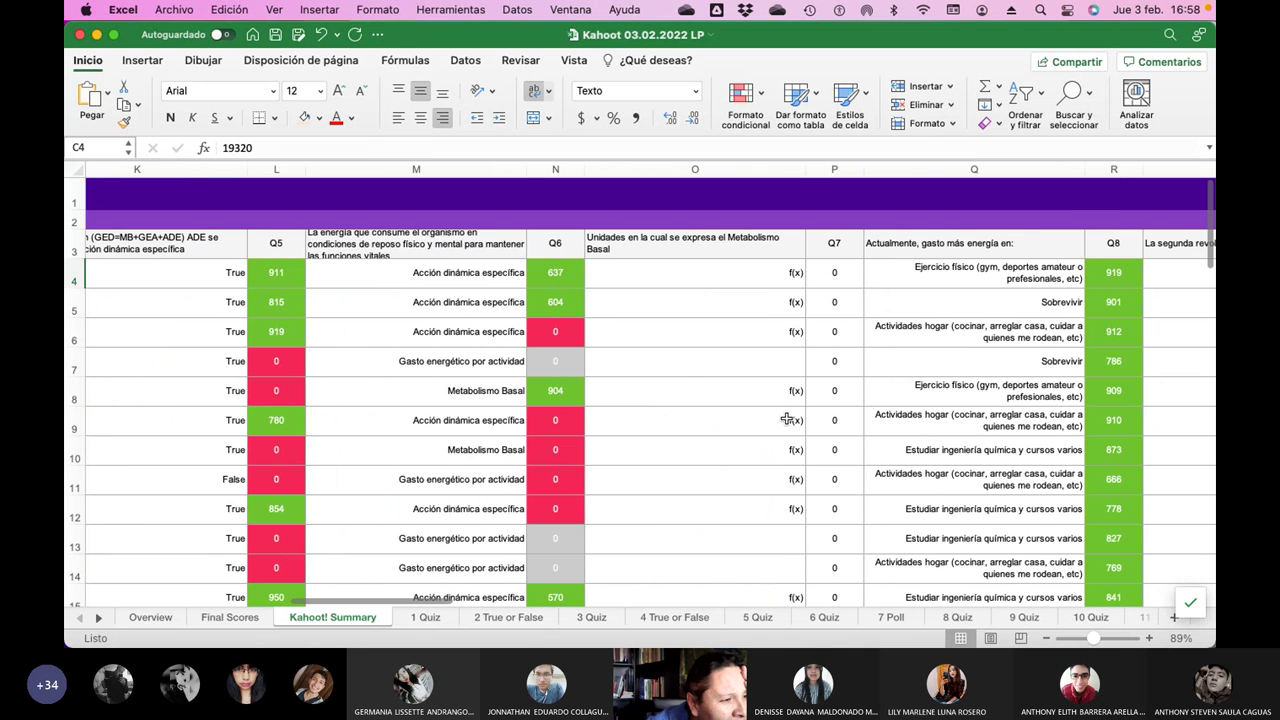
pyautogui.hscroll(3, 786, 418)
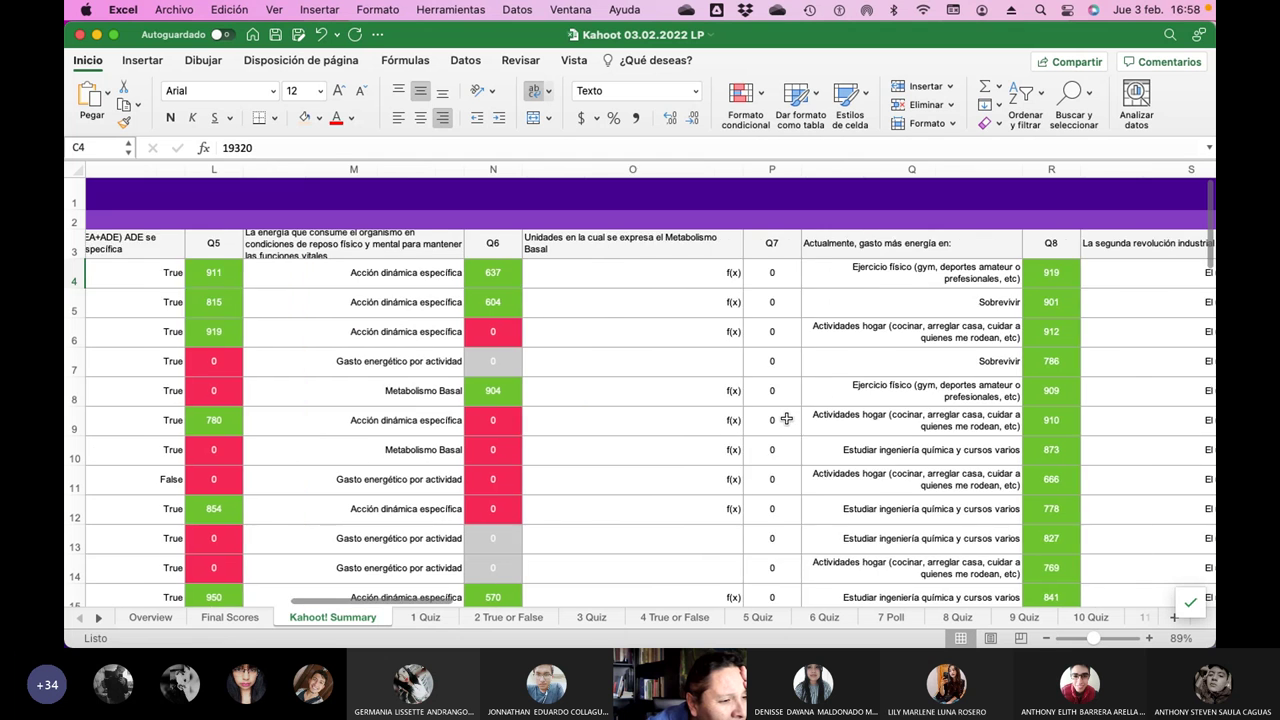
pyautogui.hscroll(2, 786, 418)
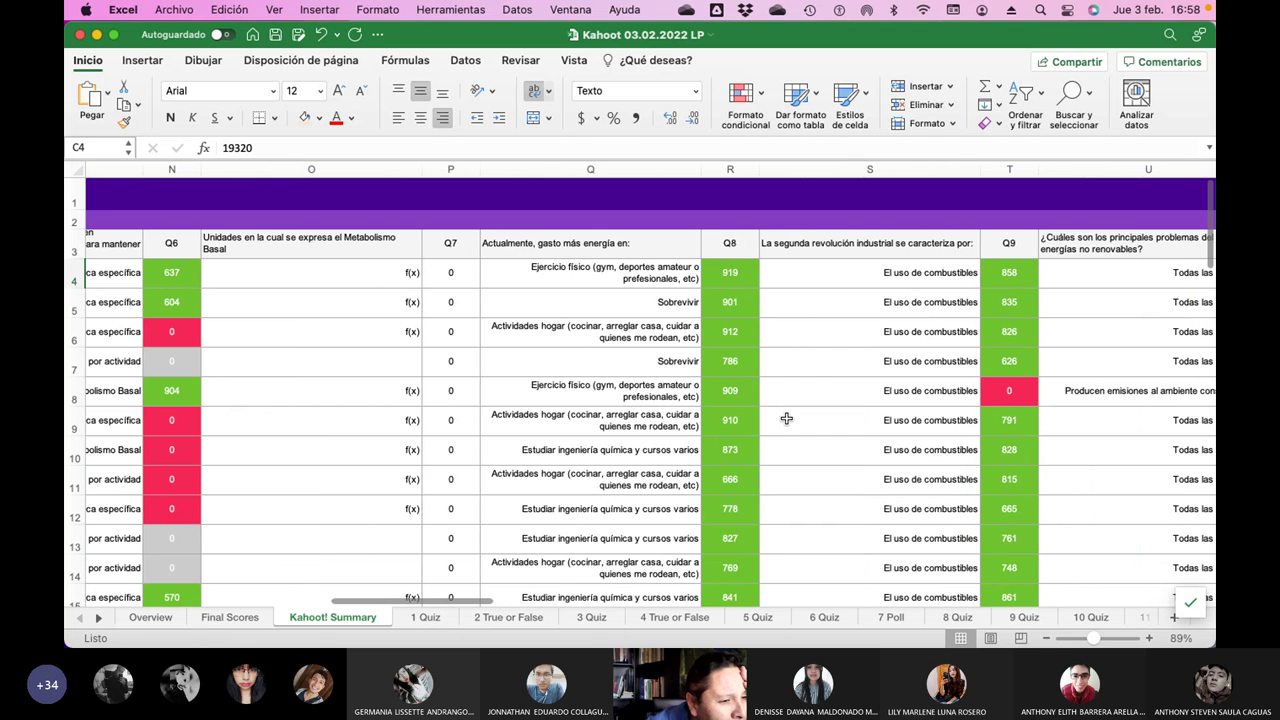
pyautogui.hscroll(6, 786, 418)
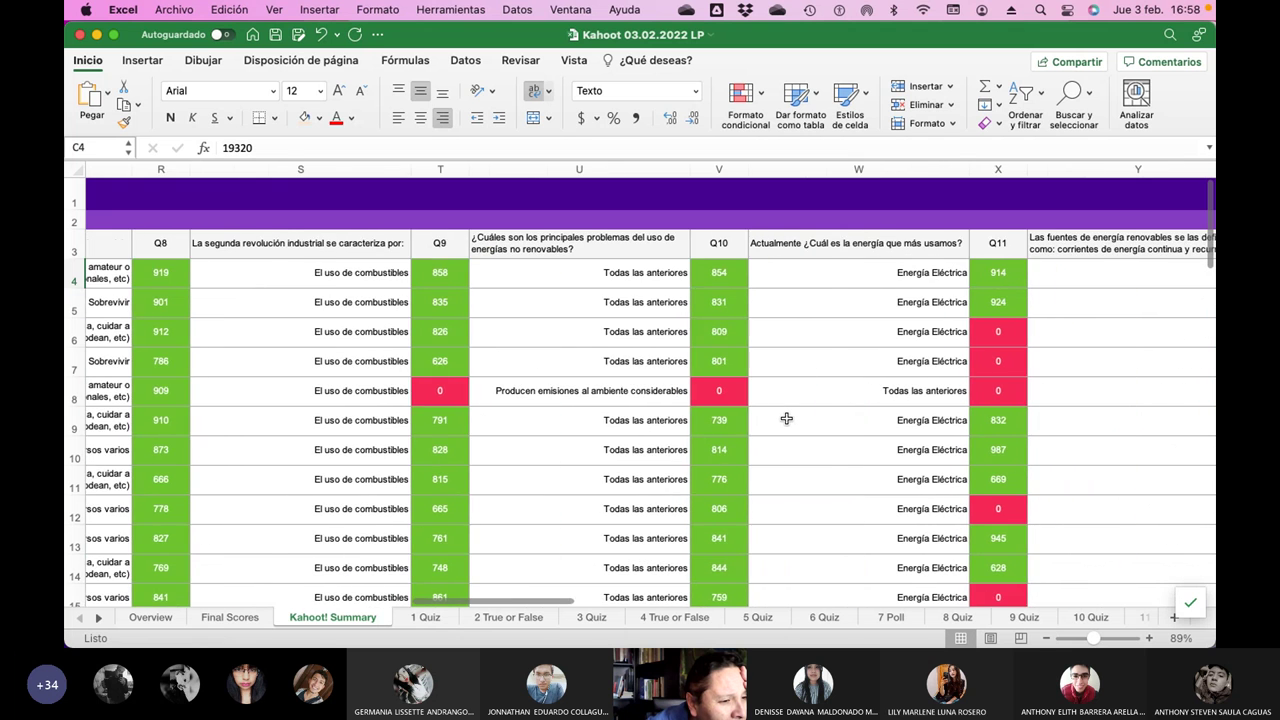
pyautogui.hscroll(6, 786, 418)
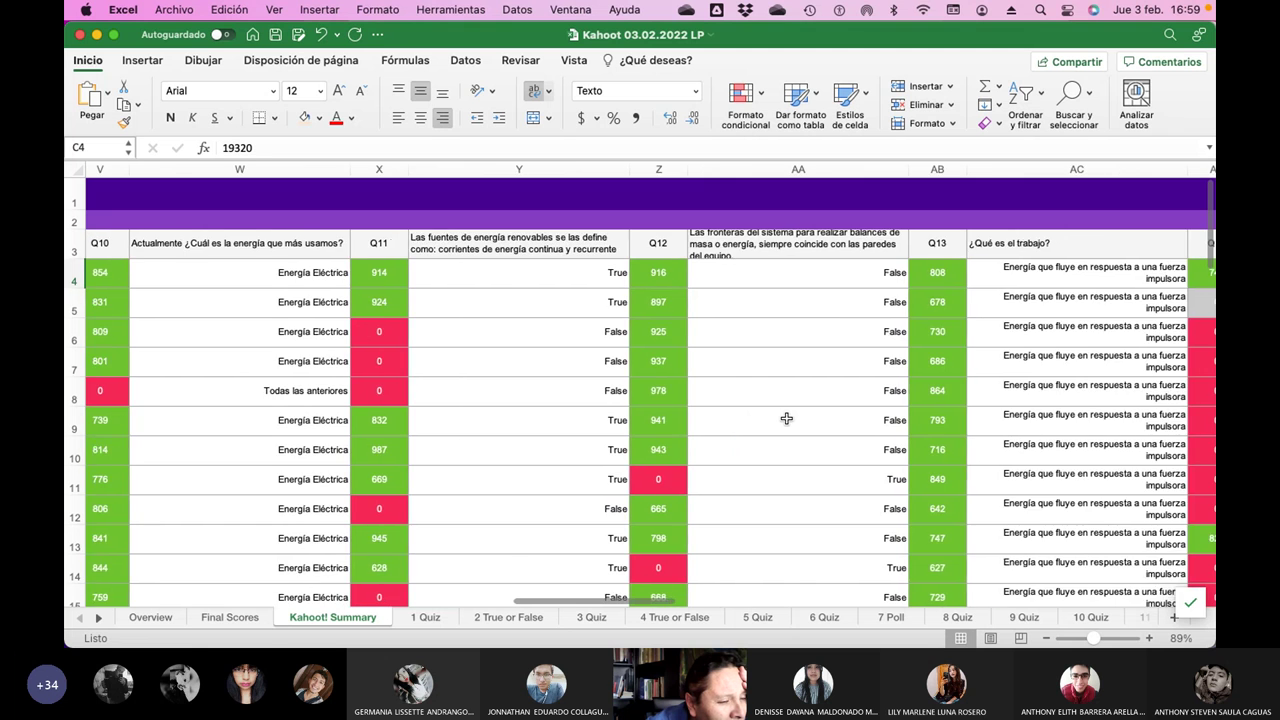
pyautogui.hscroll(2, 786, 418)
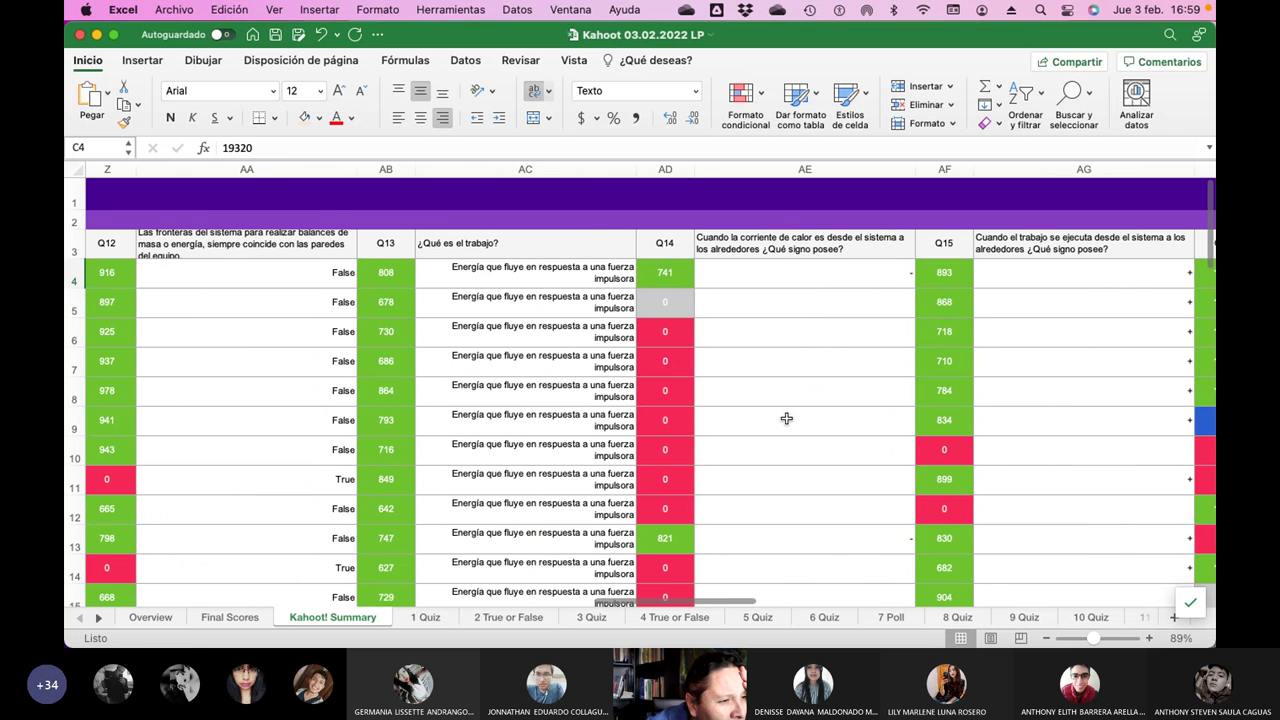
# Step: Examine the answers and scores of all players for the heat and work sign questions, down to the last player row
pyautogui.scroll(-5, 786, 418)
pyautogui.hscroll(1, 786, 418)
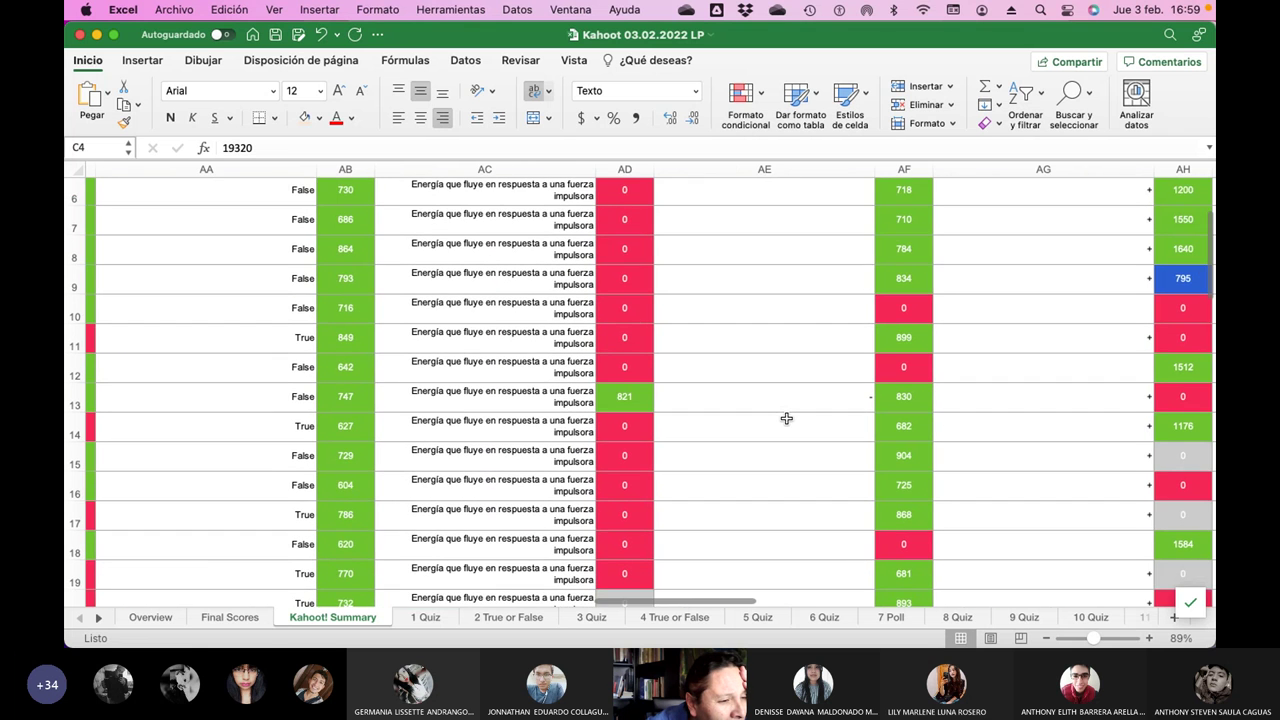
pyautogui.scroll(-5, 786, 418)
pyautogui.hscroll(1, 786, 418)
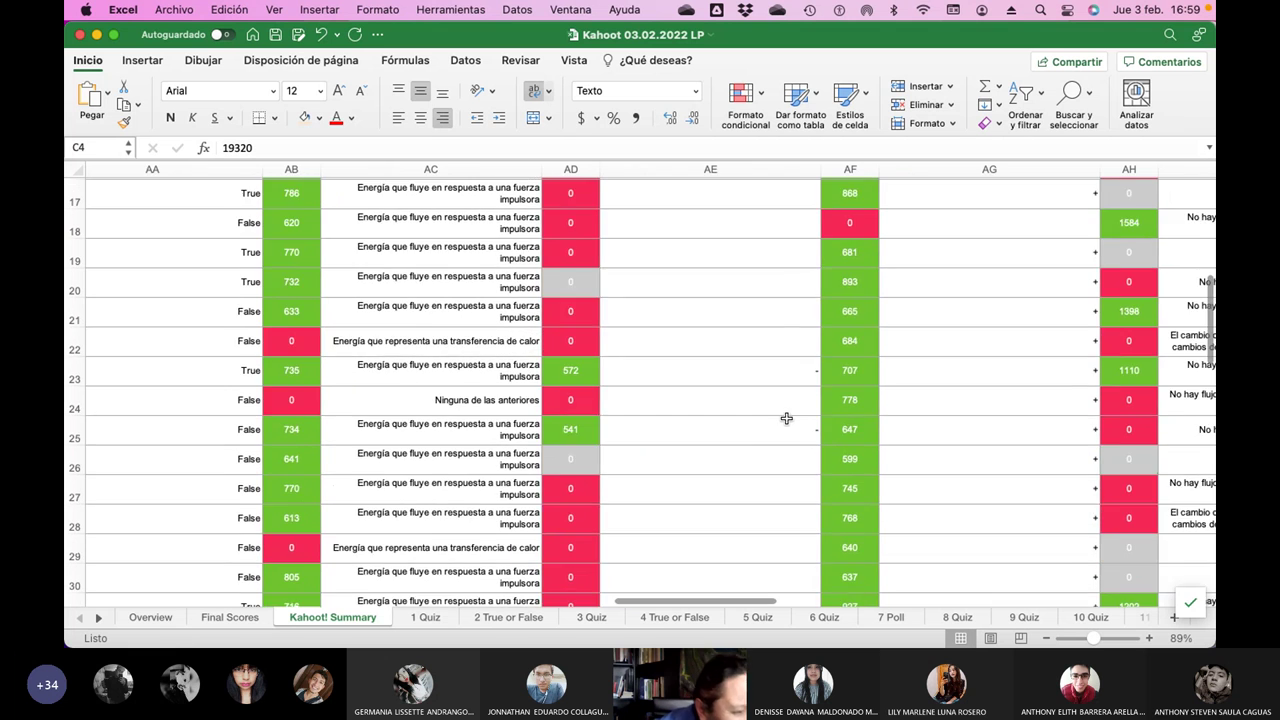
pyautogui.scroll(-5, 786, 418)
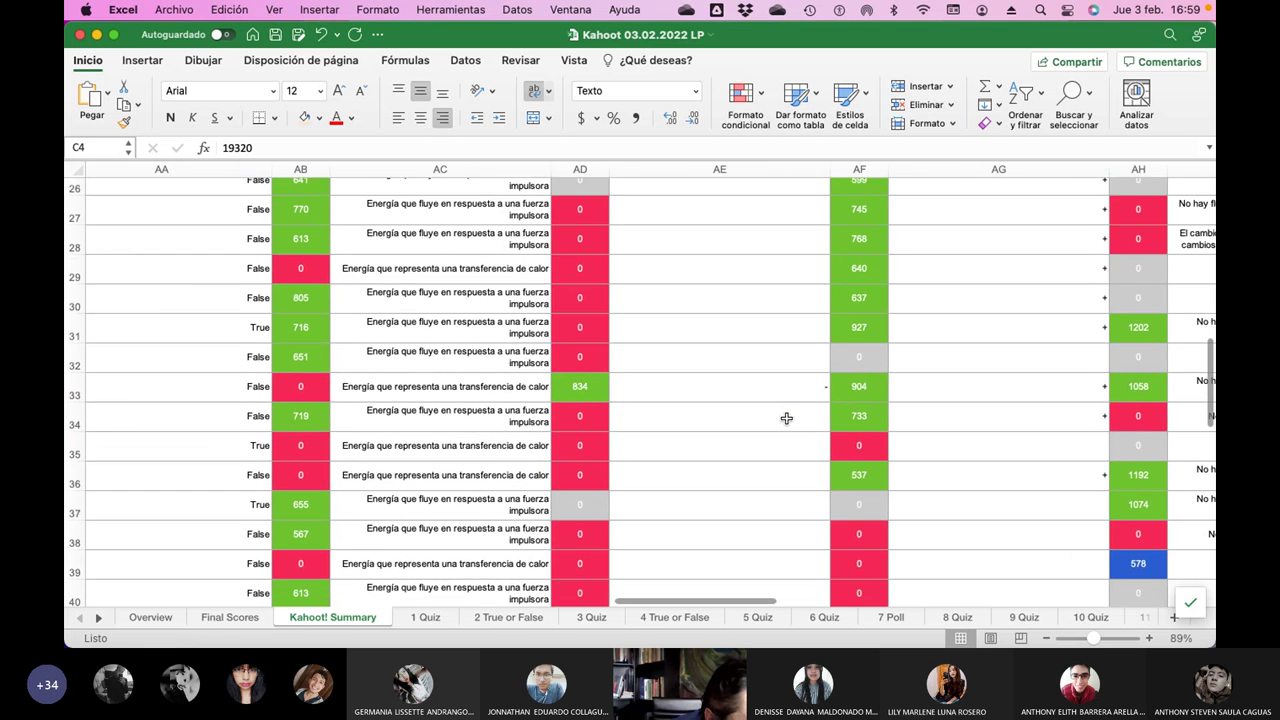
pyautogui.scroll(-3, 786, 418)
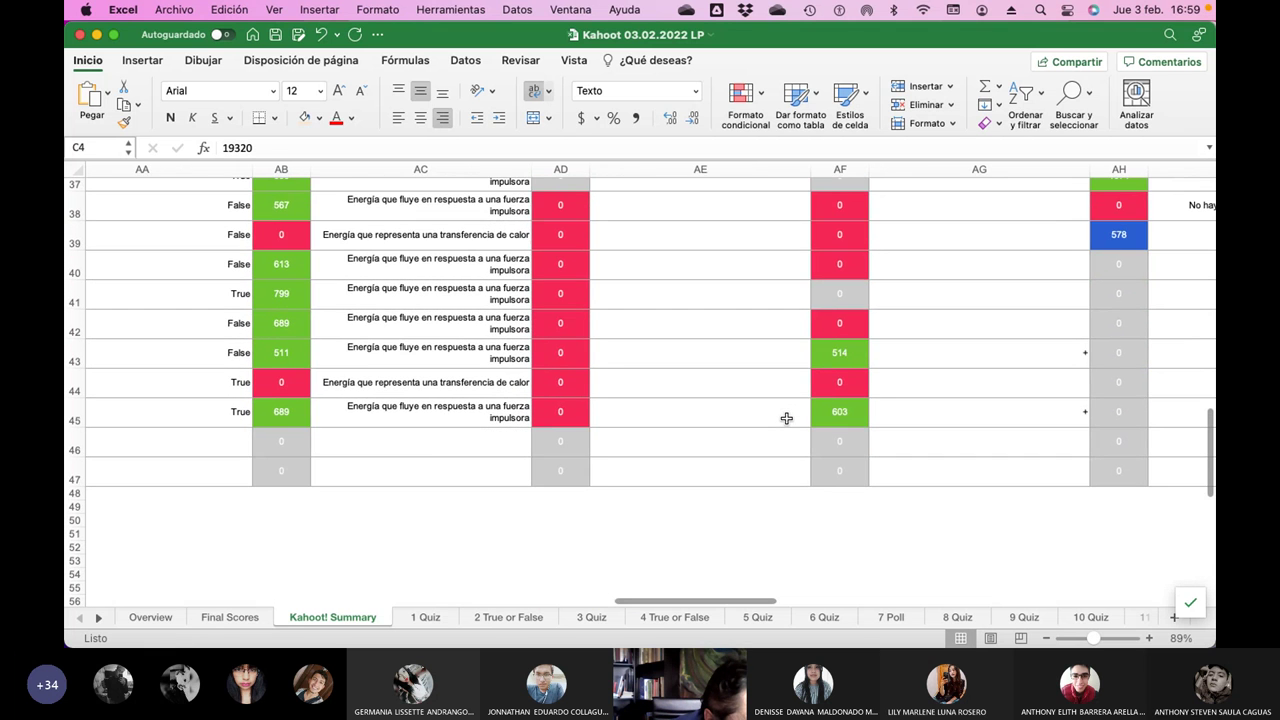
pyautogui.scroll(3, 786, 418)
pyautogui.hscroll(-1, 786, 418)
pyautogui.scroll(15, 786, 418)
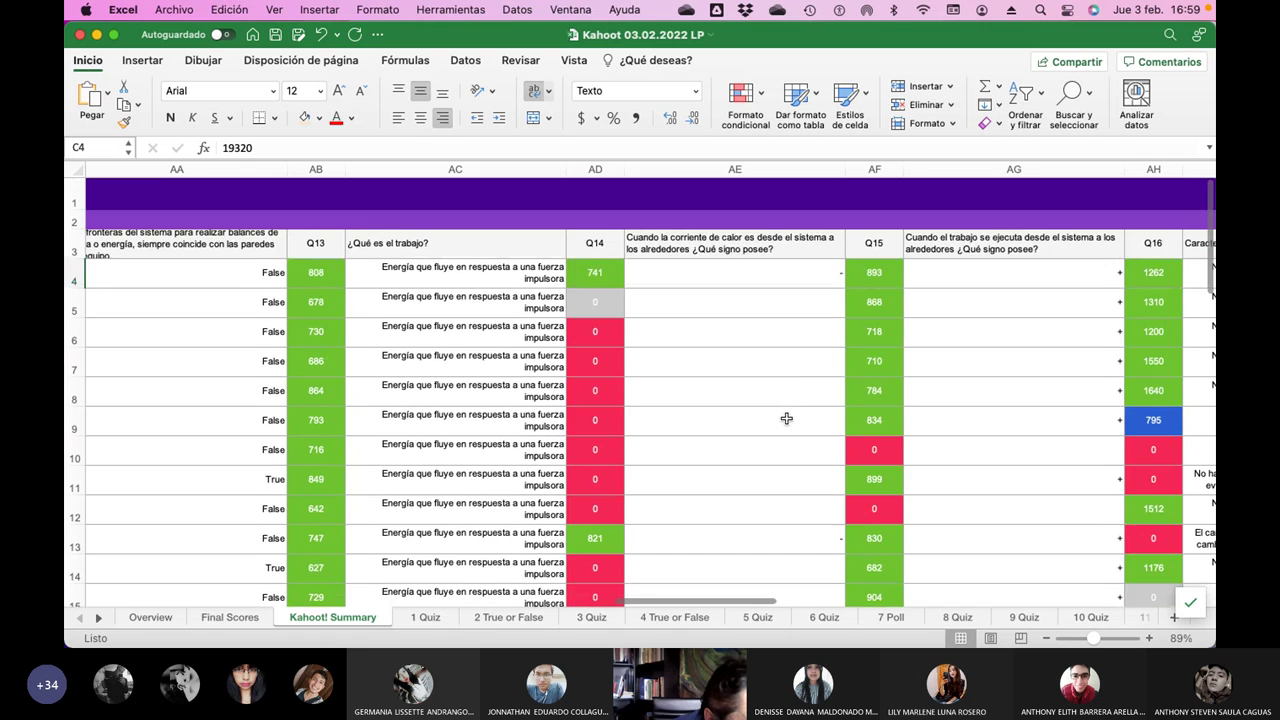
# Step: Inspect the contents of cells AE4 to AE12, the players' answers about the sign of heat flowing to the surroundings
pyautogui.click(811, 268)
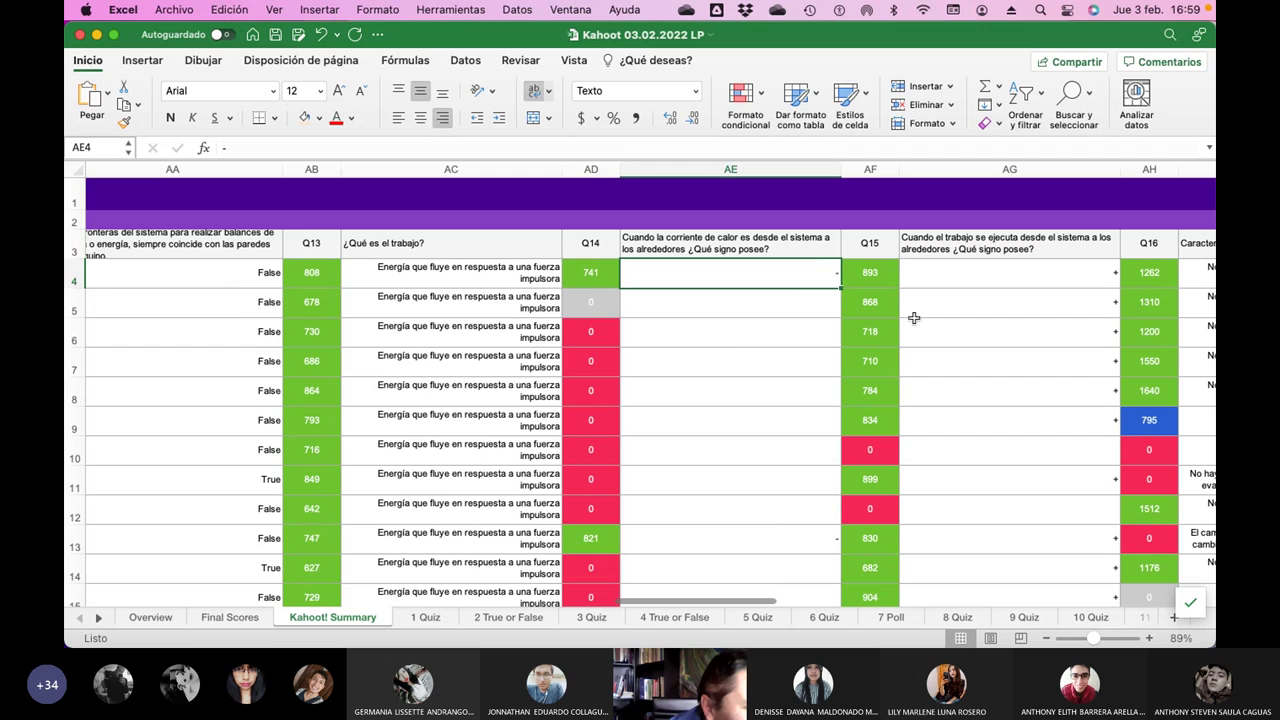
pyautogui.click(781, 311)
pyautogui.press('Down')
pyautogui.press('Down')
pyautogui.press('Down')
pyautogui.press('Down')
pyautogui.press('Down')
pyautogui.press('Down')
pyautogui.press('Down')
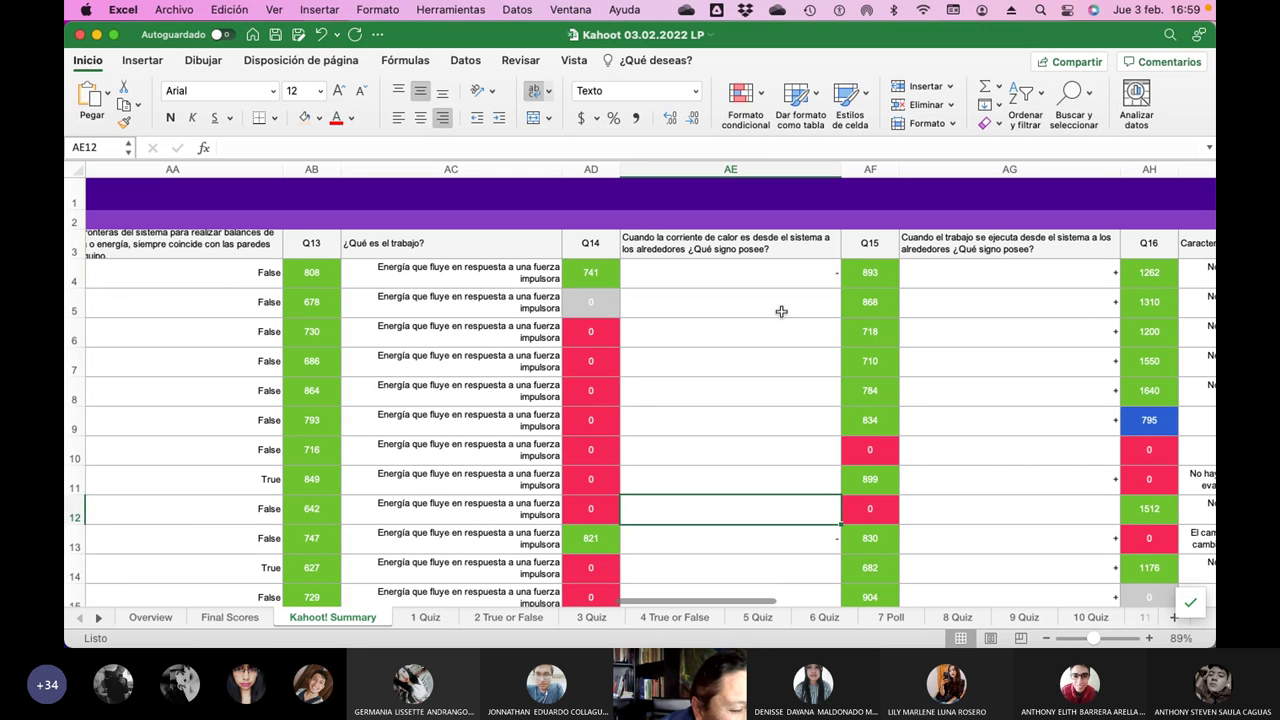
# Step: Enlarge the sheet around columns AE to AH and examine the answers about the sign of work done on the surroundings
pyautogui.hscroll(5, 781, 311)
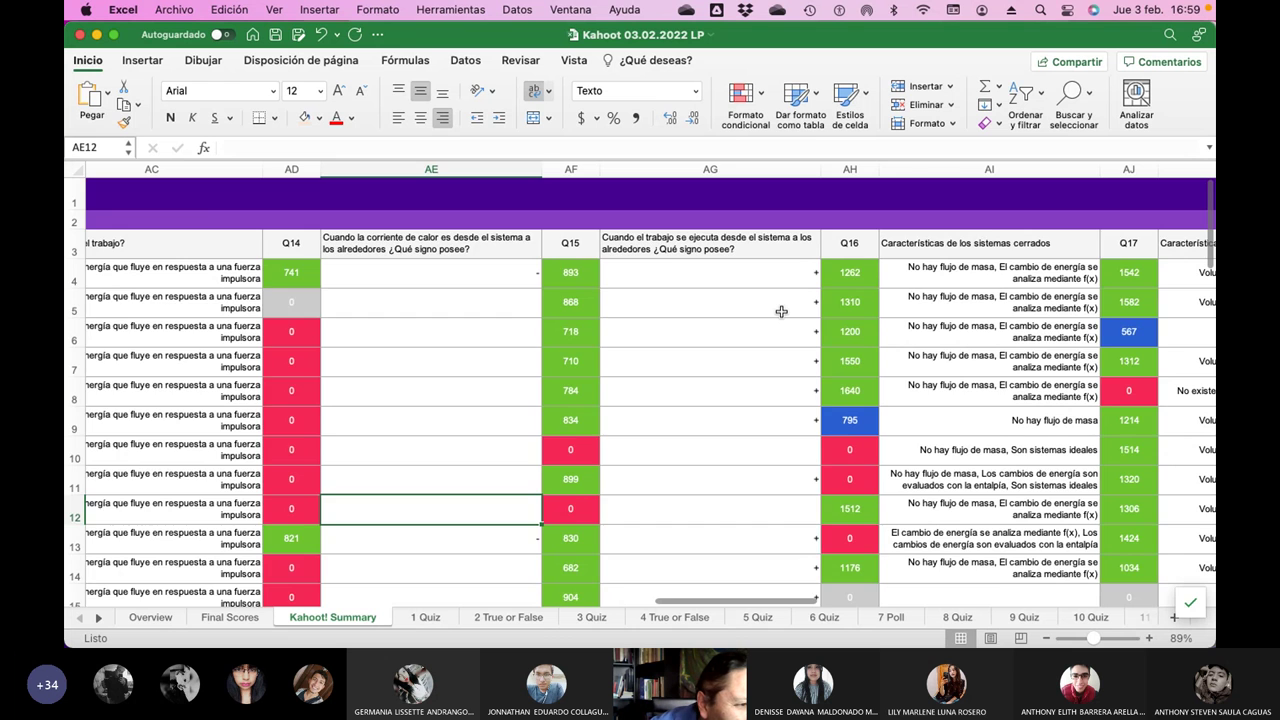
pyautogui.scroll(5, 781, 311)
pyautogui.scroll(3, 781, 311)
pyautogui.hscroll(-3, 781, 311)
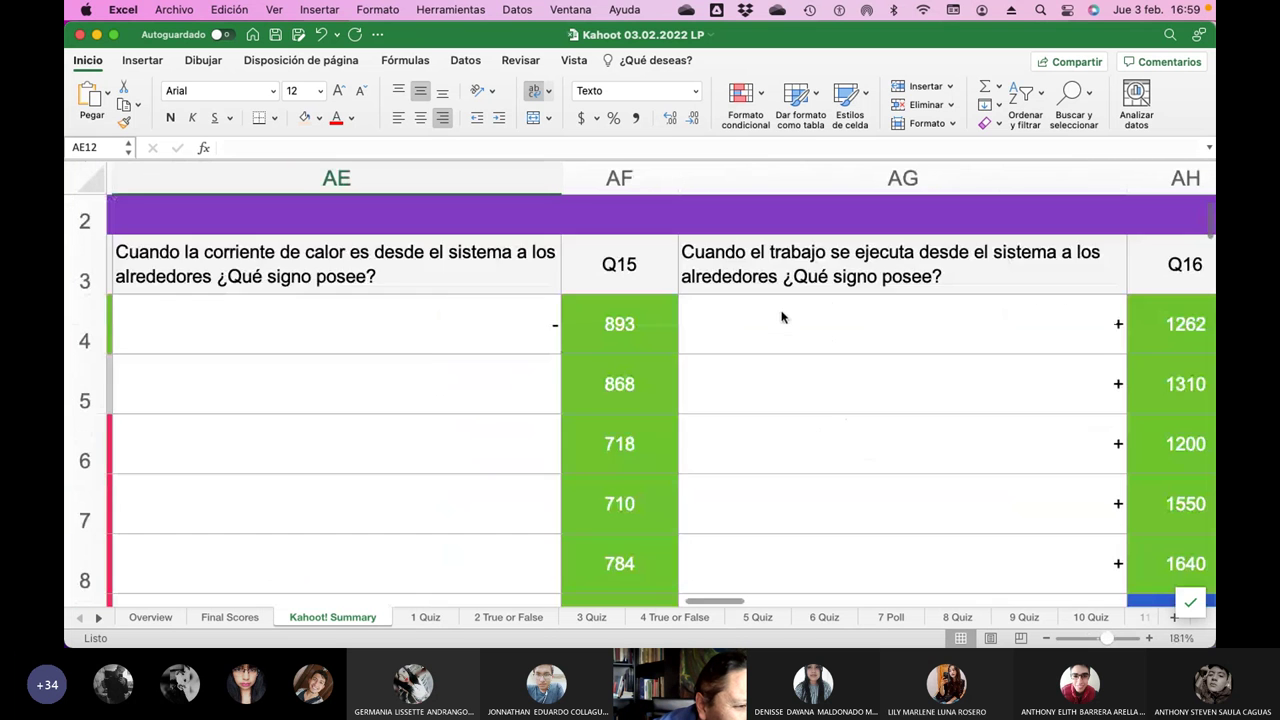
pyautogui.hscroll(3, 783, 317)
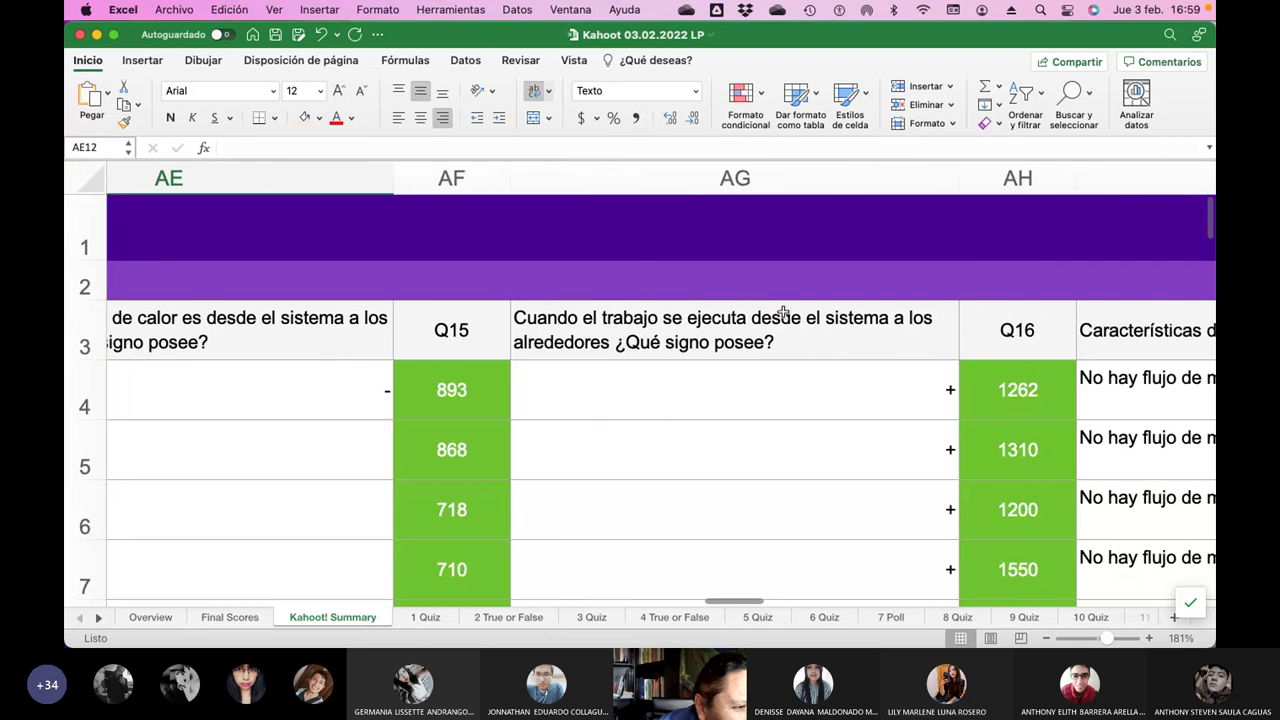
pyautogui.scroll(-5, 850, 373)
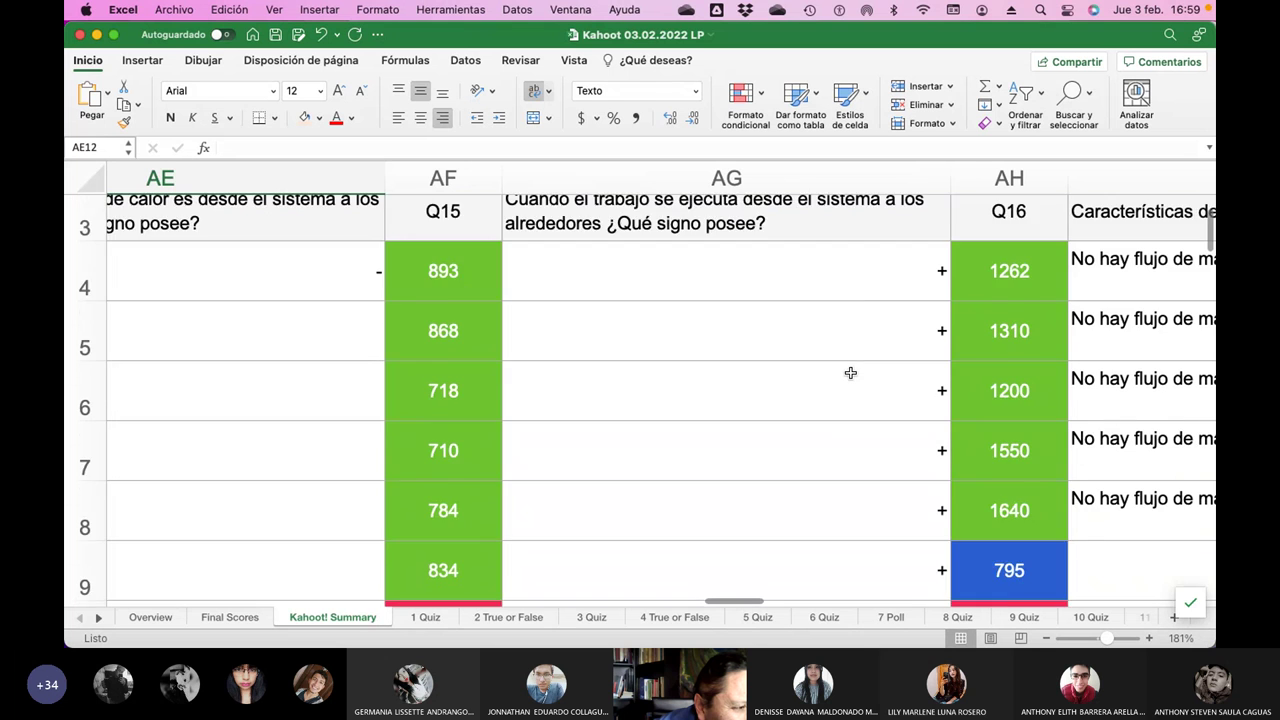
# Step: Examine the players' answers and scores in columns AE to AH for the work sign question, checking cell AG18 and the rows below
pyautogui.scroll(-6, 850, 373)
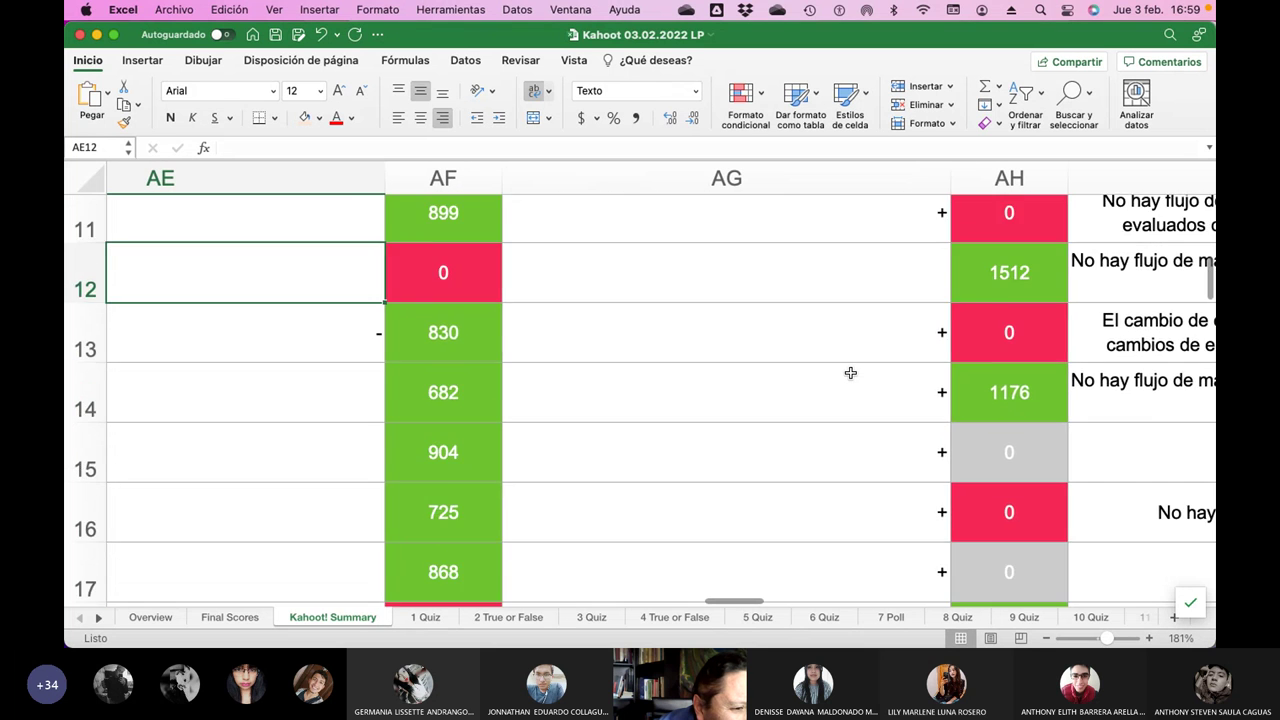
pyautogui.click(860, 410)
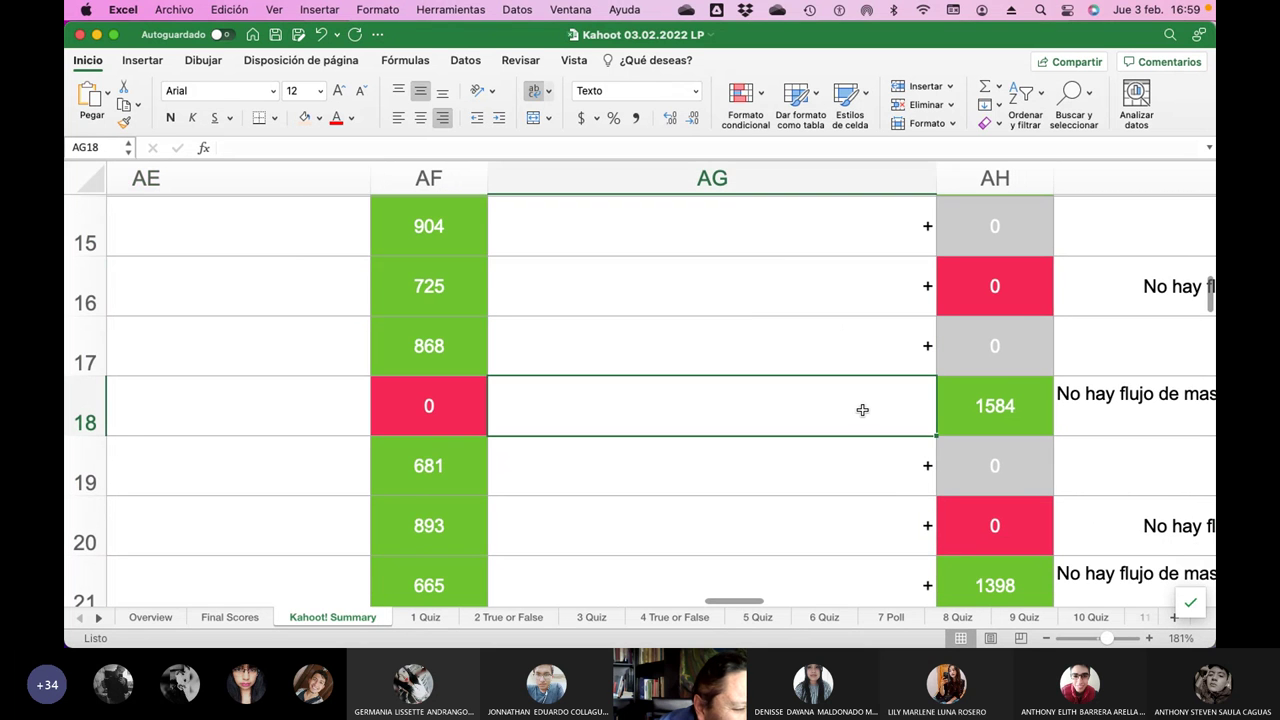
pyautogui.scroll(-7, 862, 410)
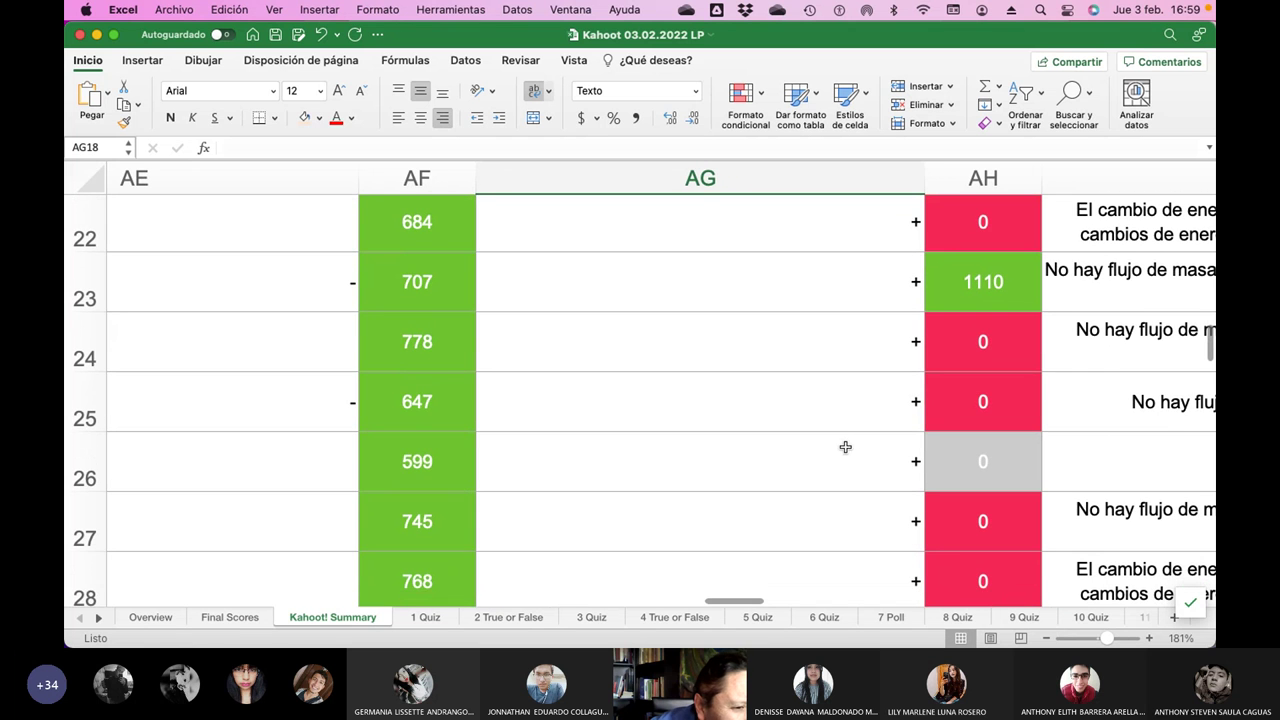
pyautogui.scroll(-5, 846, 449)
pyautogui.scroll(7, 825, 453)
# Step: Zoom out and review the answers to the remaining questions on the Kahoot! Summary sheet, through the last one on enthalpy as a state function
pyautogui.hscroll(3, 825, 453)
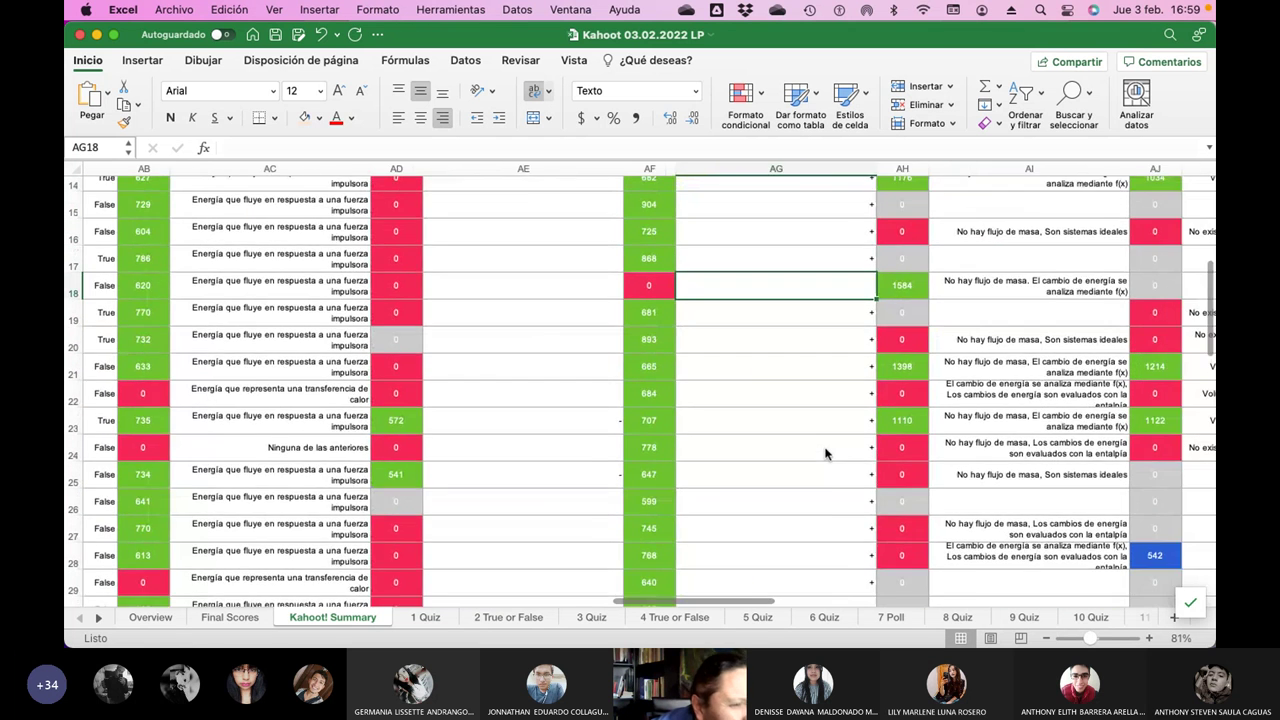
pyautogui.scroll(2, 825, 453)
pyautogui.hscroll(3, 825, 453)
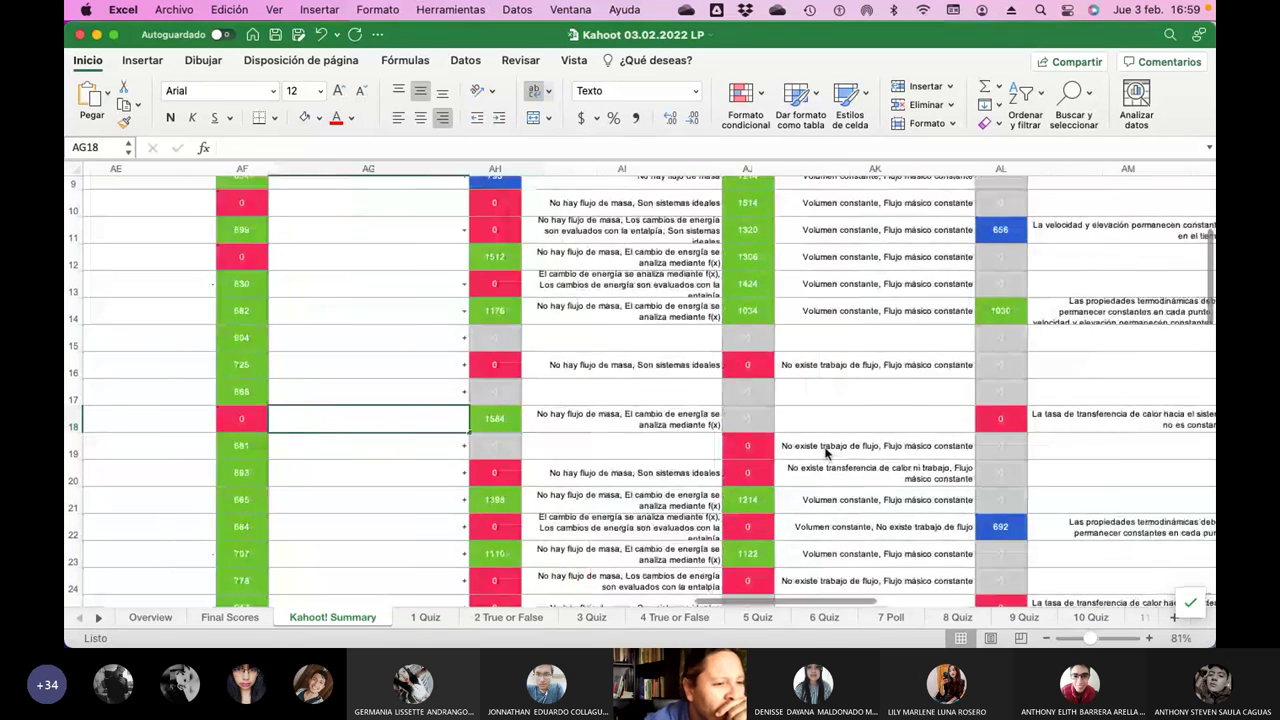
pyautogui.scroll(7, 825, 453)
pyautogui.hscroll(3, 825, 453)
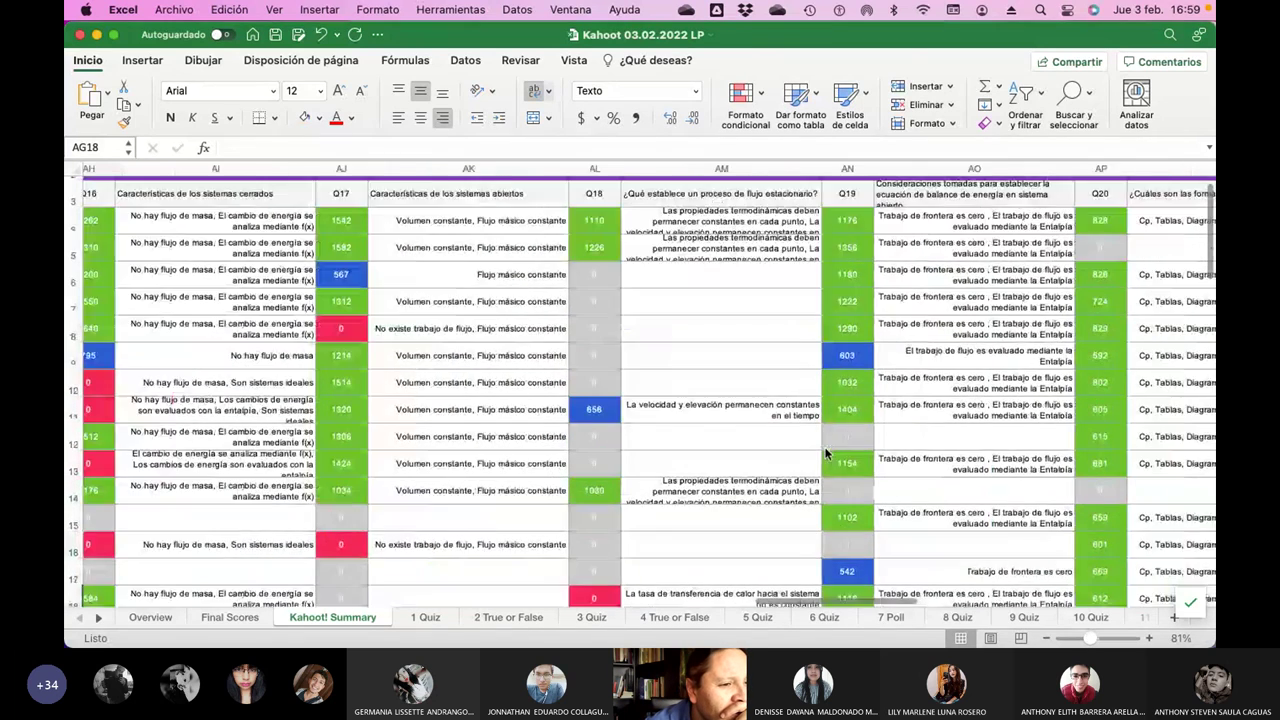
pyautogui.hscroll(5, 825, 453)
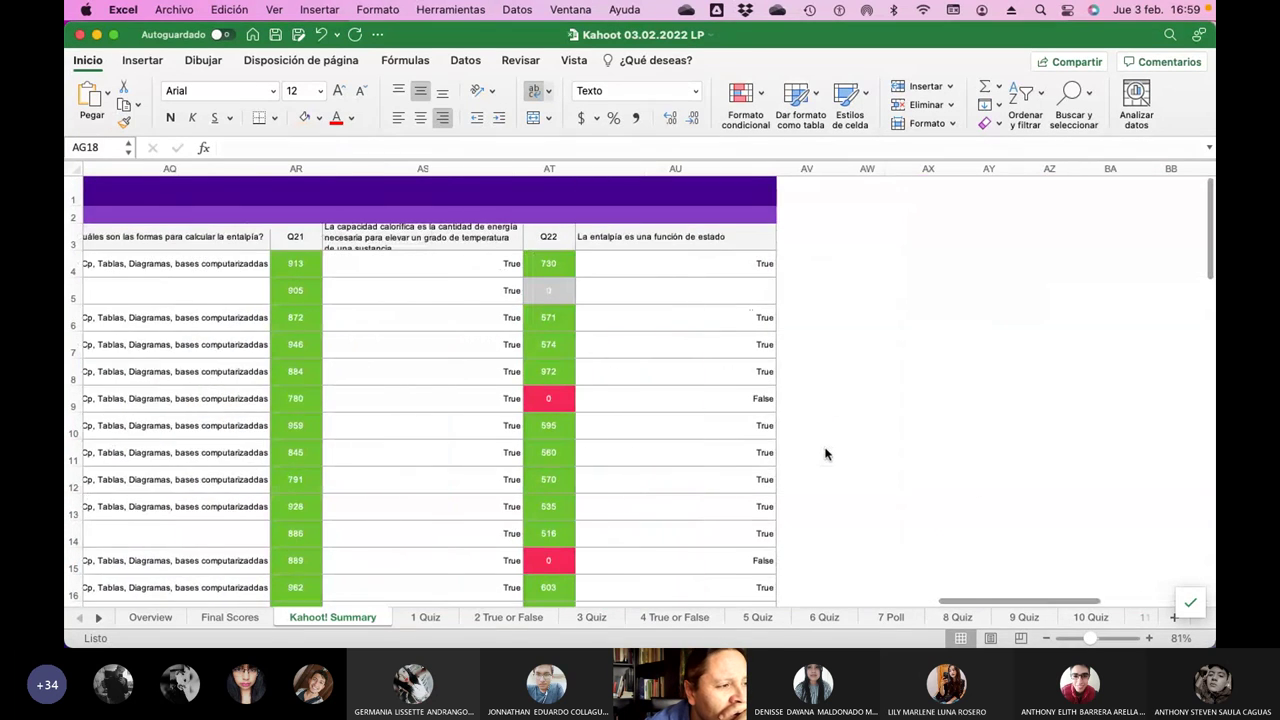
pyautogui.hscroll(-5, 825, 453)
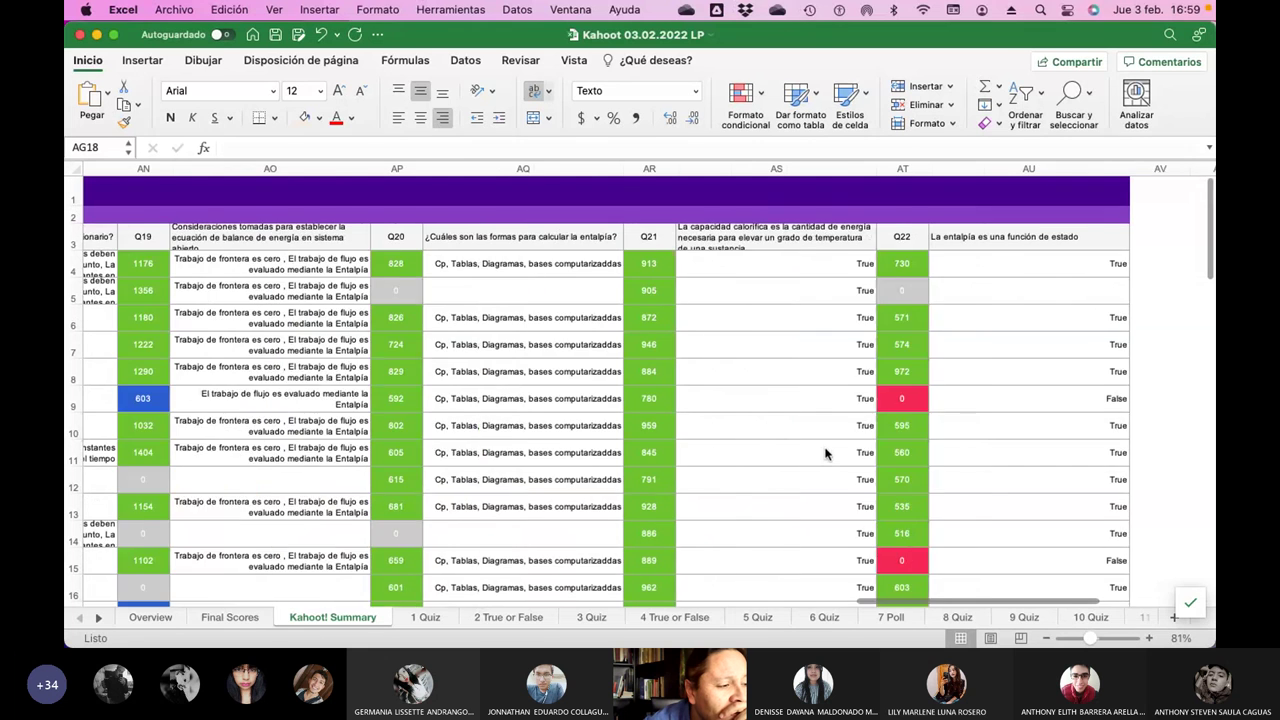
# Step: Switch to the Mentimeter page in Safari and mark the questions about the answer written in words and the dropped internet connection as answered
pyautogui.moveTo(245, 630)
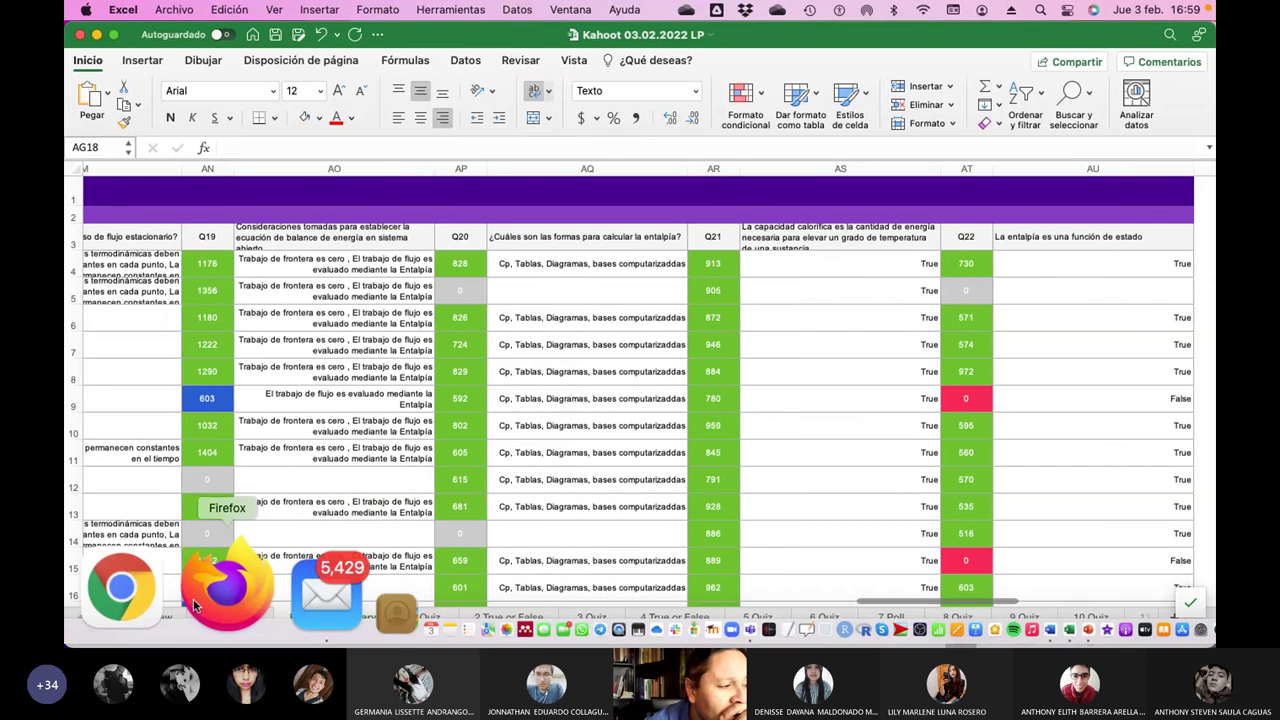
pyautogui.click(150, 585)
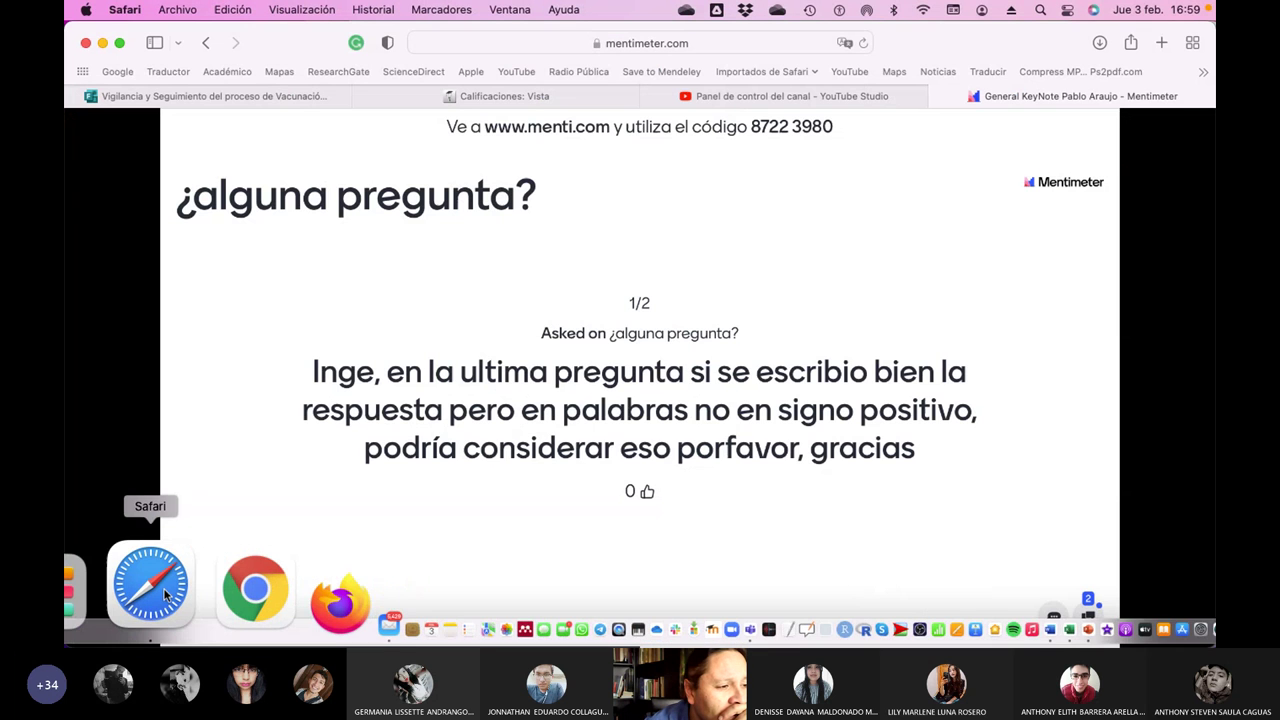
pyautogui.moveTo(660, 526)
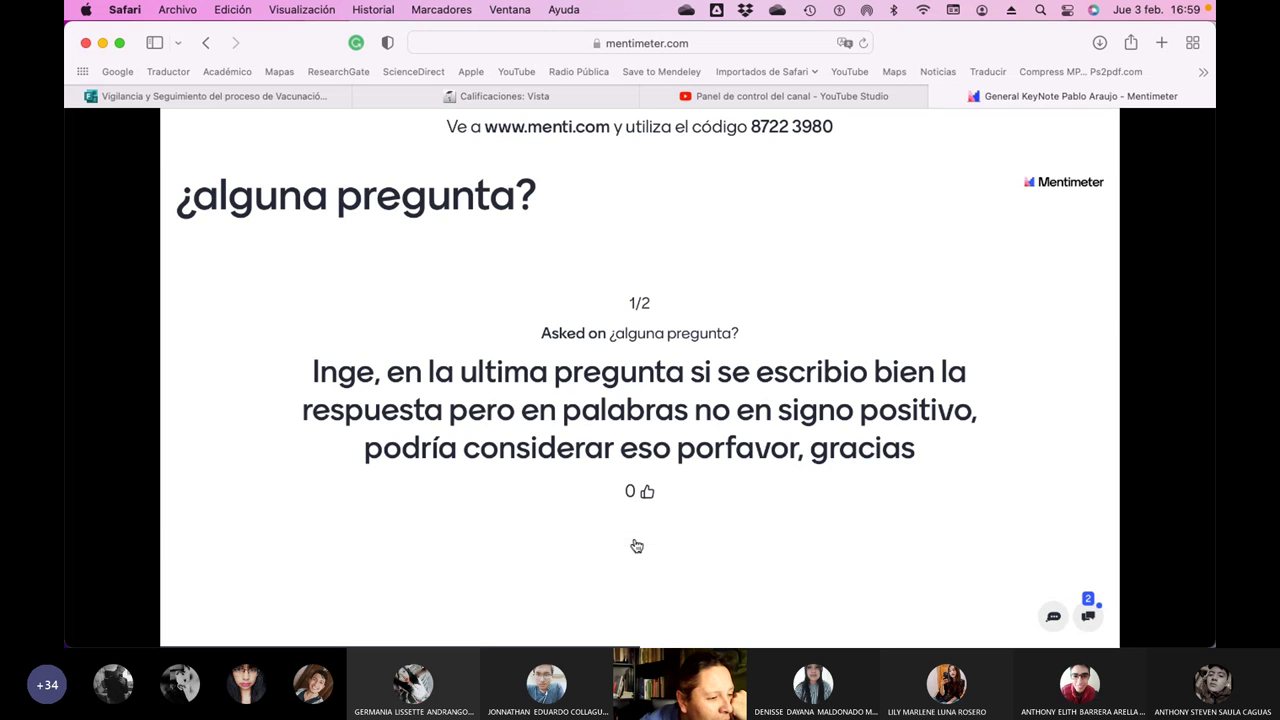
pyautogui.click(640, 534)
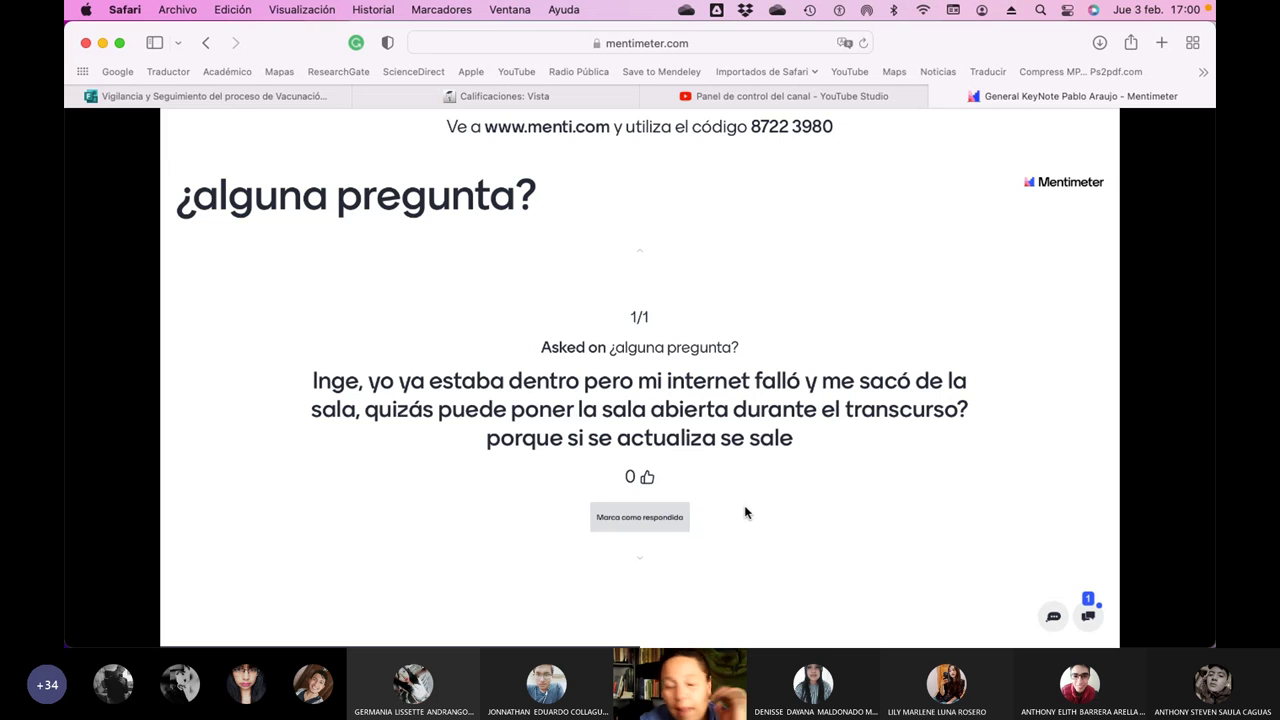
pyautogui.moveTo(600, 517)
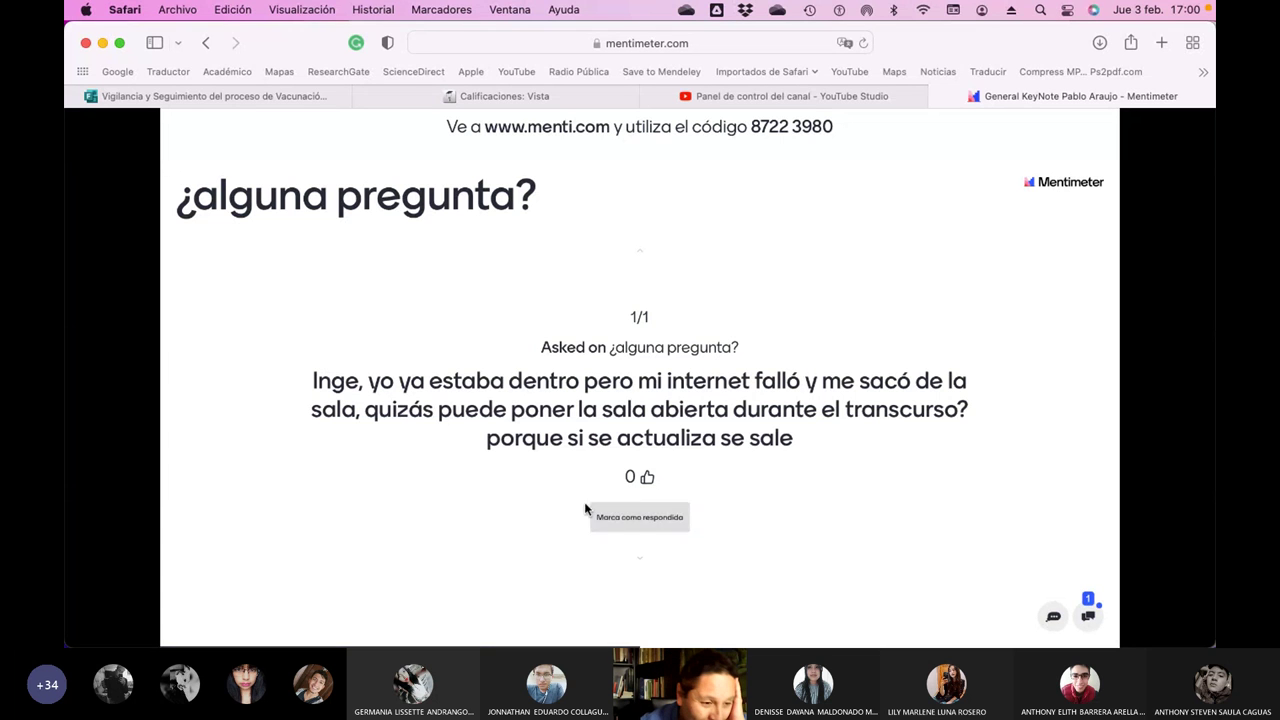
pyautogui.click(645, 519)
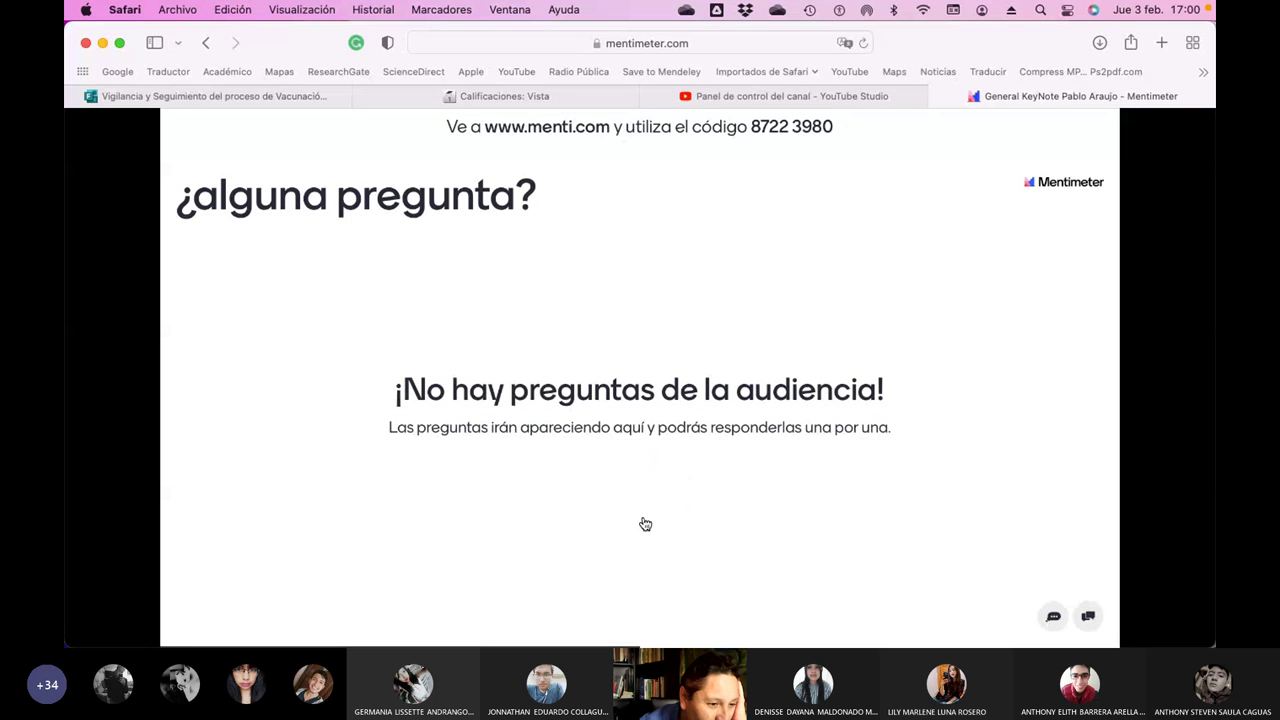